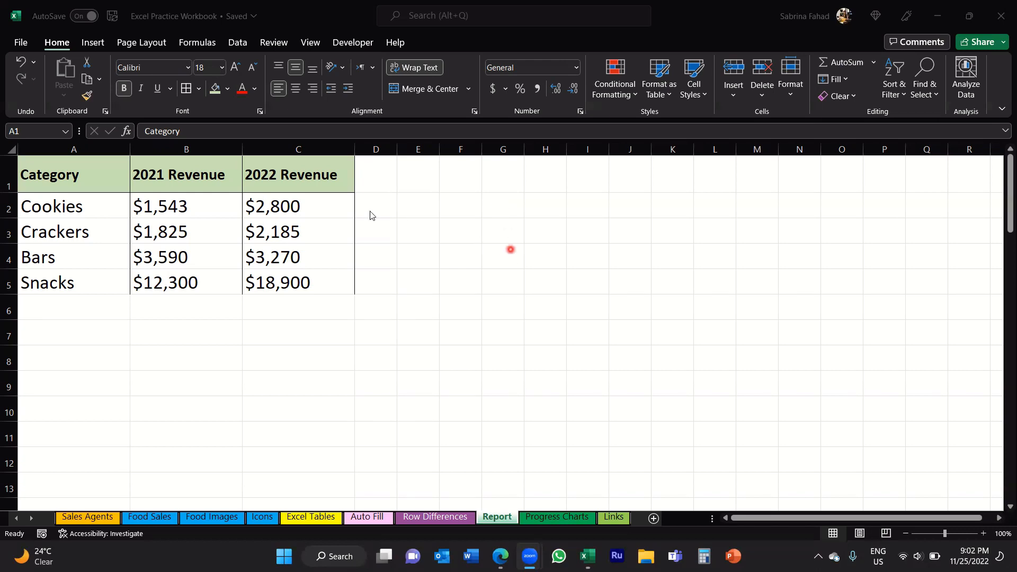
Step: Select the category and revenue table A1:C5 and open the full selection of column chart types for it
{"action": "left_click", "coordinate": [102, 176]}
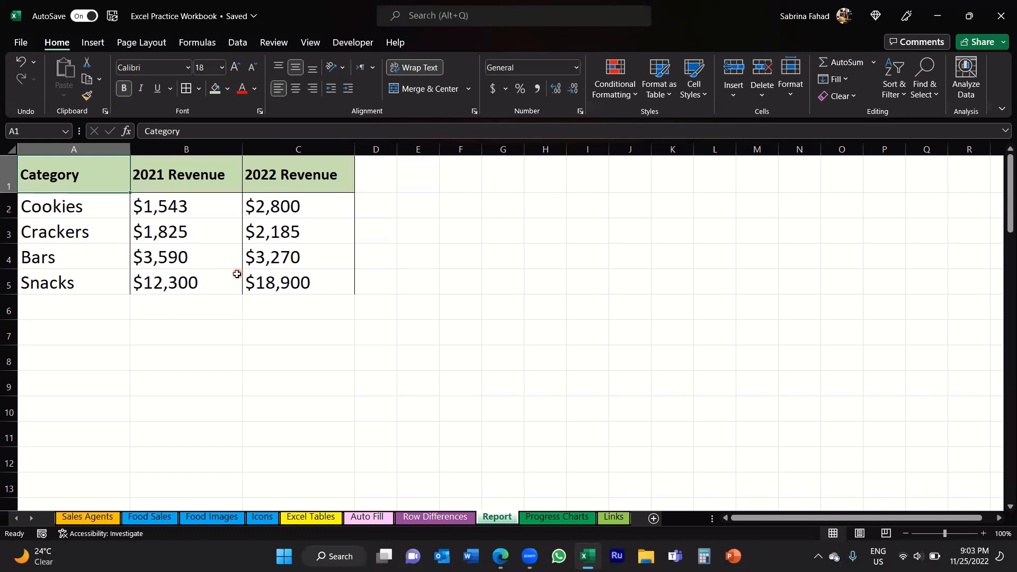
{"action": "mouse_move", "coordinate": [97, 172]}
{"action": "left_mouse_down"}
{"action": "mouse_move", "coordinate": [317, 190]}
{"action": "mouse_move", "coordinate": [313, 287]}
{"action": "left_mouse_up"}
{"action": "left_click", "coordinate": [101, 181]}
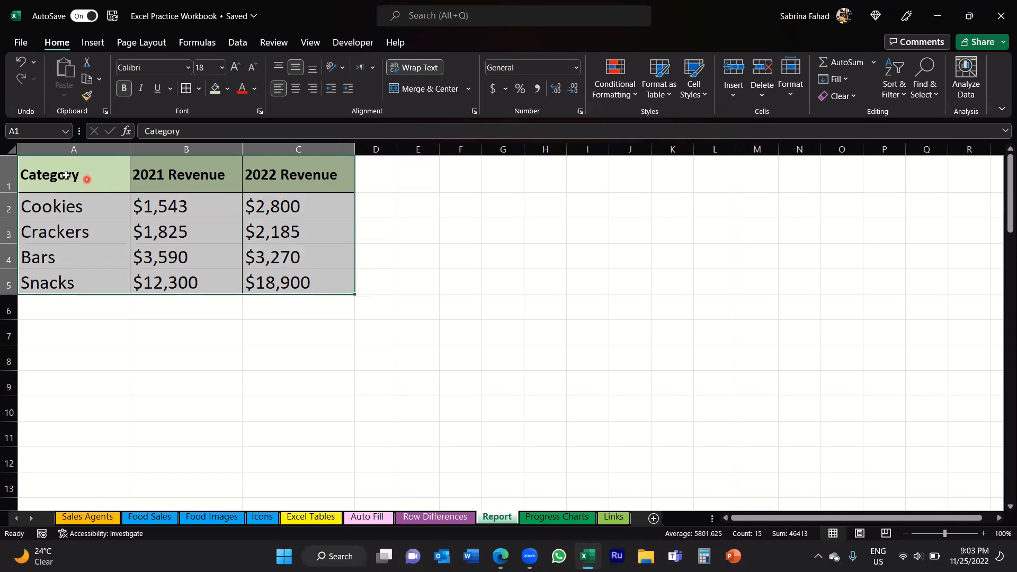
{"action": "left_click", "coordinate": [93, 45]}
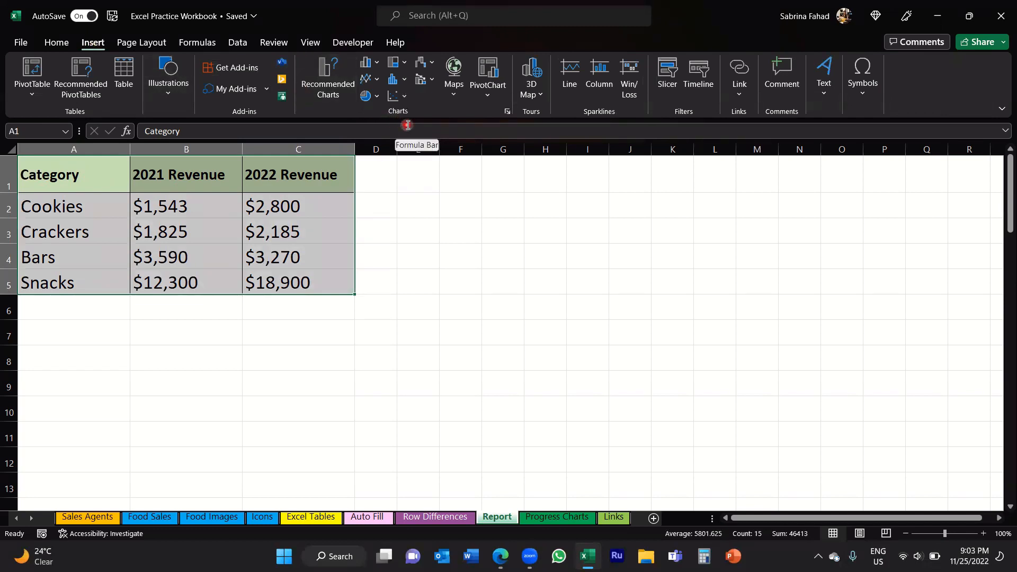
{"action": "left_click", "coordinate": [378, 65]}
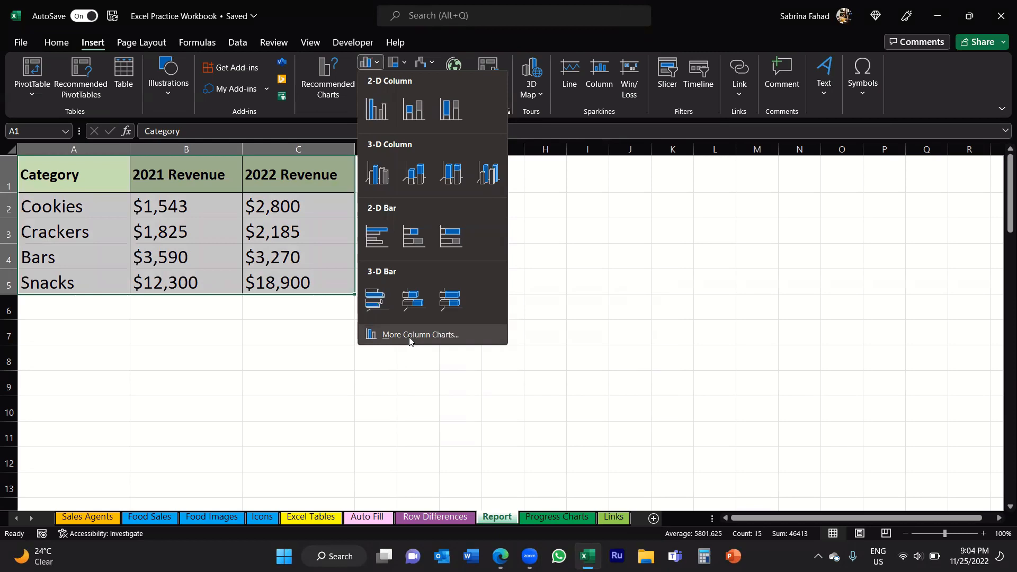
{"action": "left_click", "coordinate": [409, 335]}
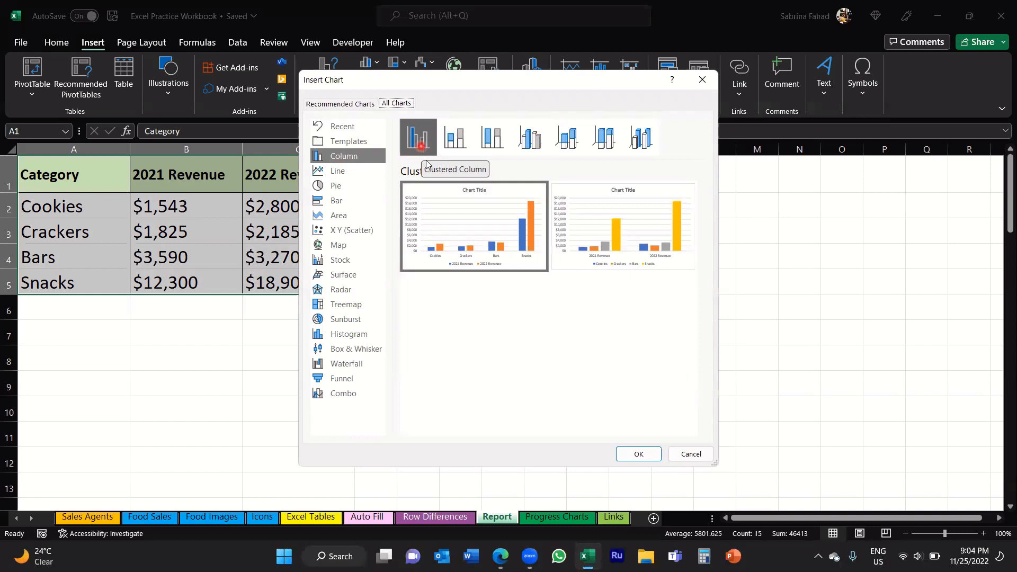
Step: Compare the stacked and clustered column previews and insert the Clustered Column chart with the categories along the horizontal axis
{"action": "mouse_move", "coordinate": [468, 237]}
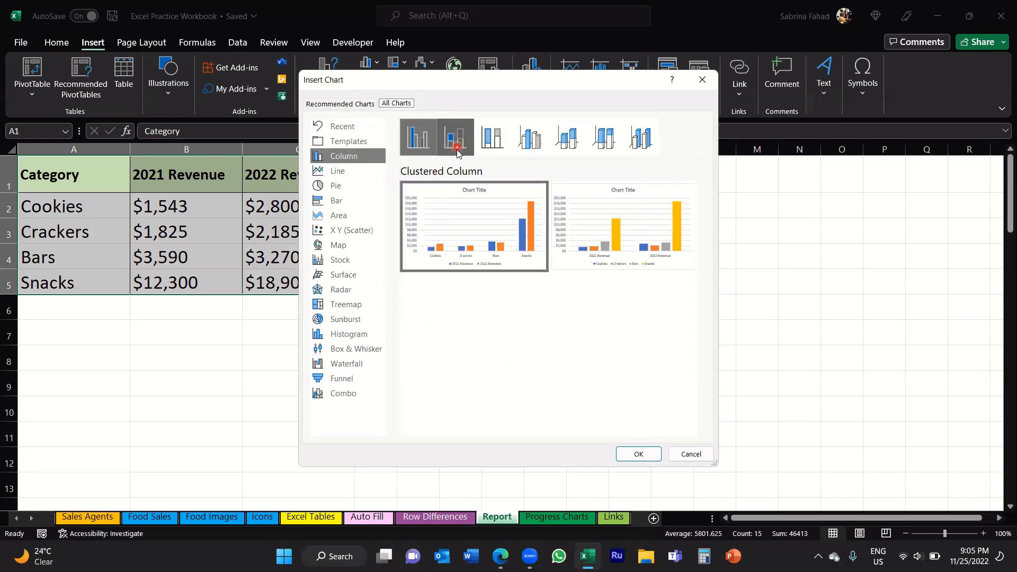
{"action": "left_click", "coordinate": [458, 150]}
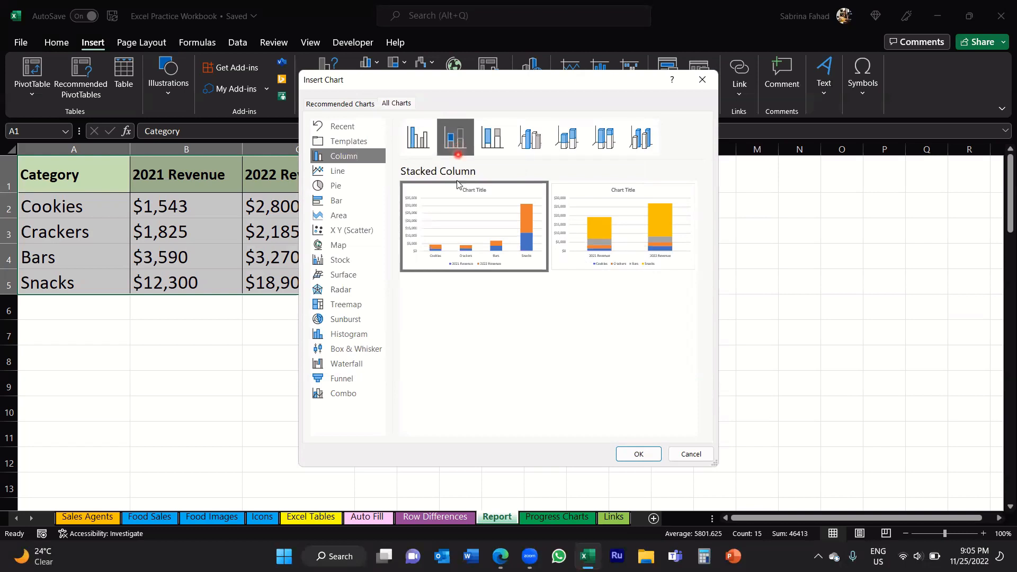
{"action": "mouse_move", "coordinate": [448, 219]}
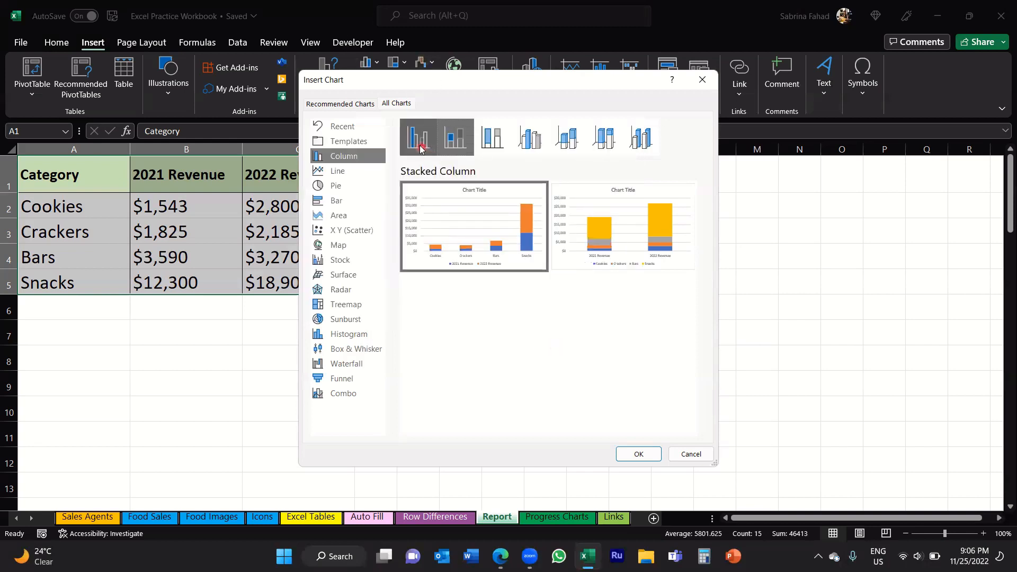
{"action": "left_click", "coordinate": [462, 147]}
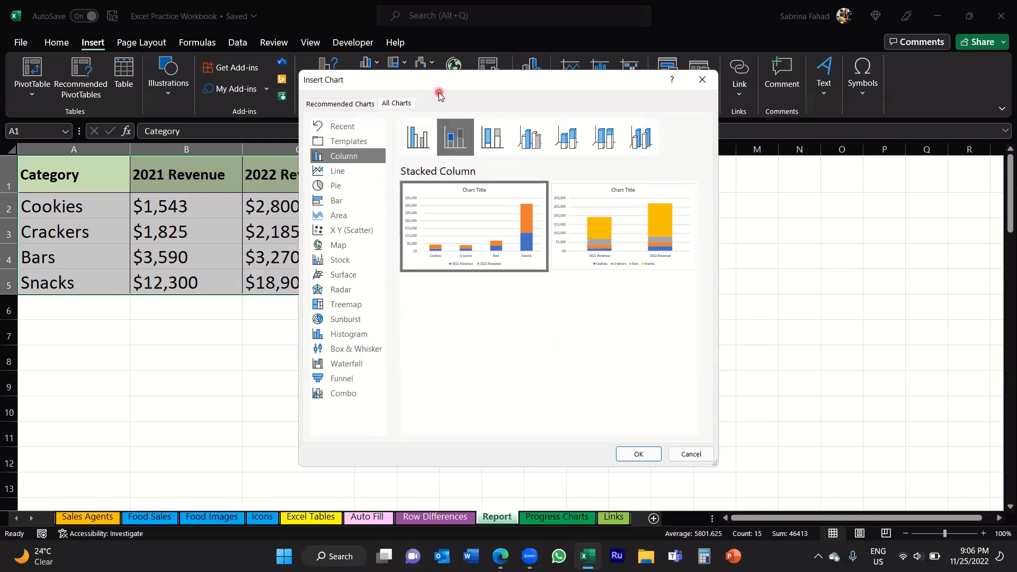
{"action": "left_click", "coordinate": [416, 151]}
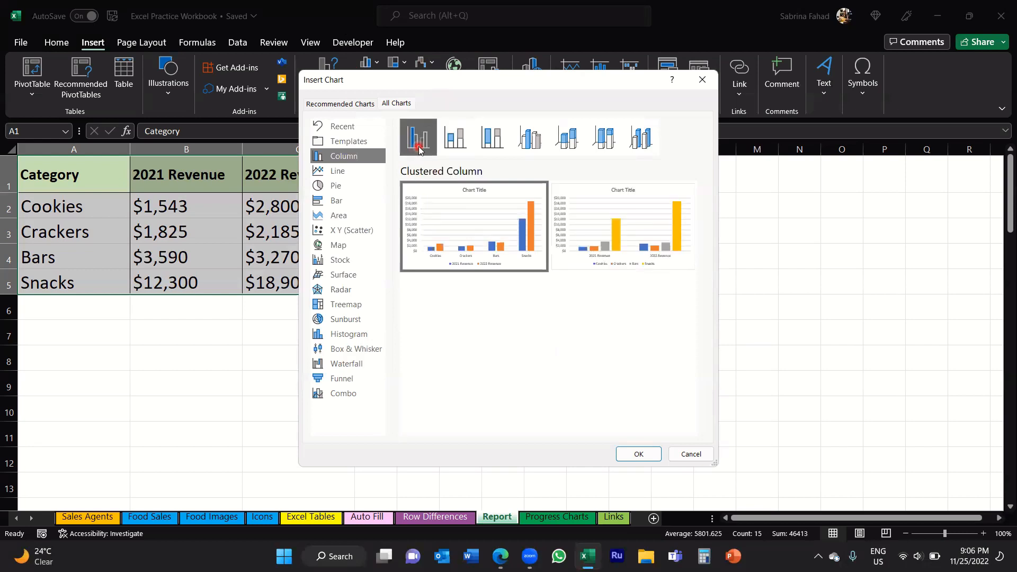
{"action": "mouse_move", "coordinate": [462, 243]}
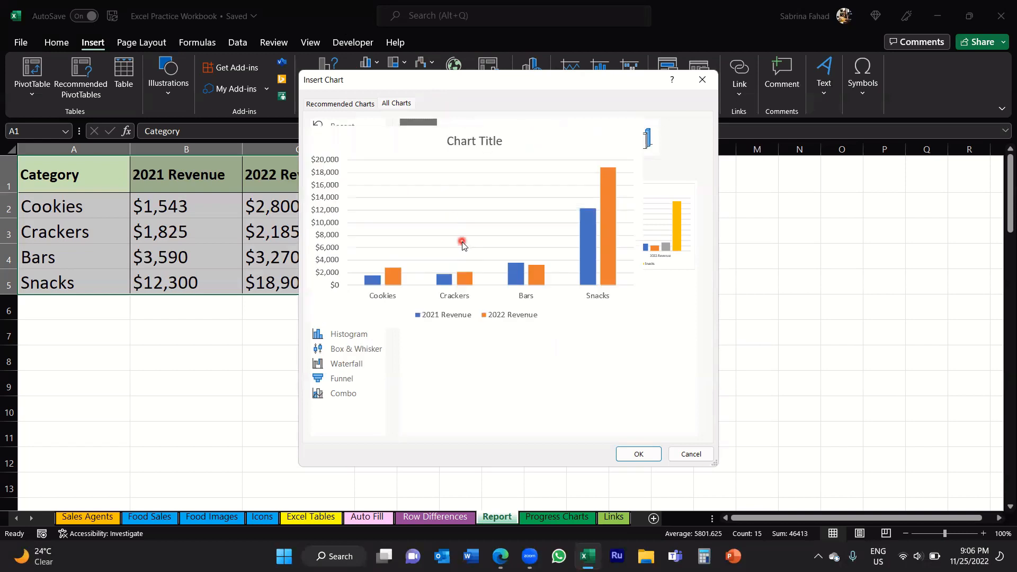
{"action": "left_click", "coordinate": [570, 413]}
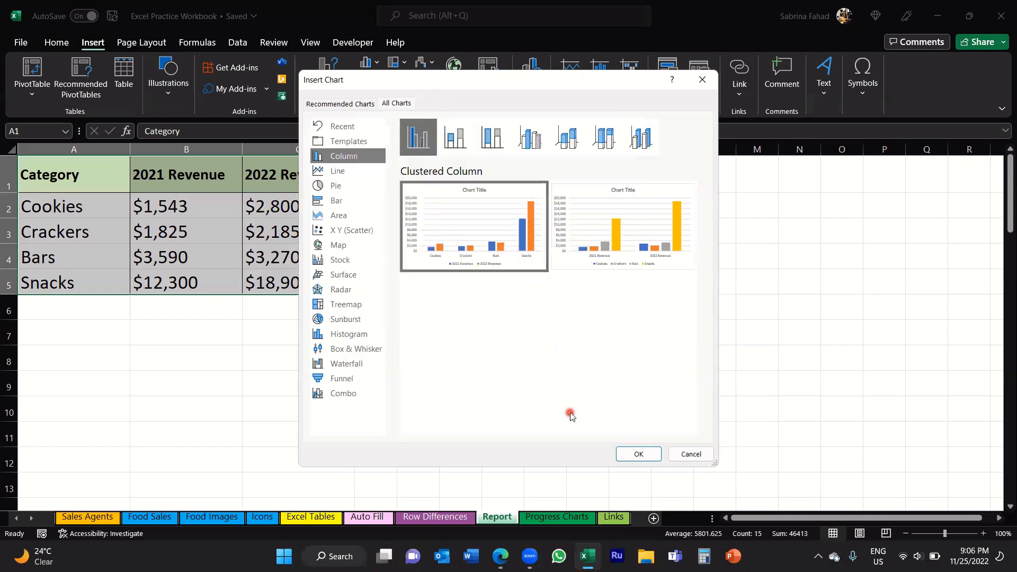
{"action": "left_click", "coordinate": [628, 460]}
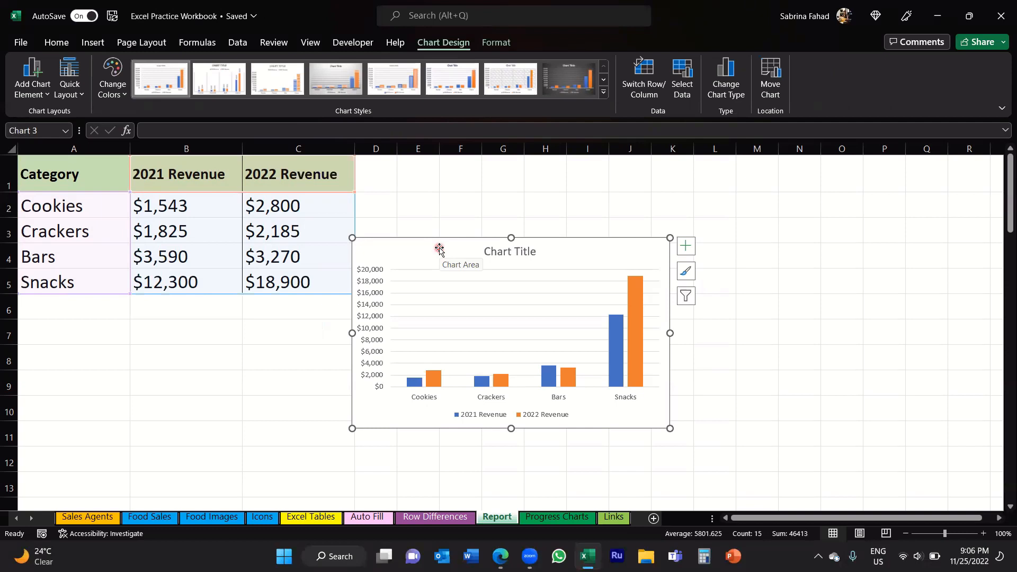
Step: Move the chart beside the table, starting at column E, and enlarge it to about 4.98 by 7.3 inches
{"action": "left_click_drag", "start_coordinate": [435, 247], "coordinate": [482, 169]}
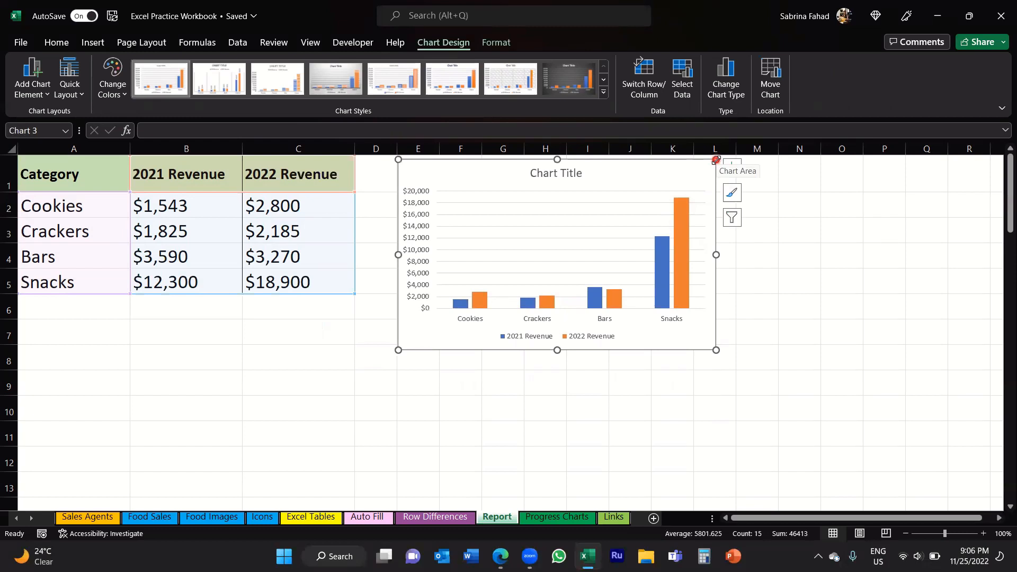
{"action": "mouse_move", "coordinate": [716, 159]}
{"action": "left_mouse_down"}
{"action": "mouse_move", "coordinate": [668, 204]}
{"action": "mouse_move", "coordinate": [718, 166]}
{"action": "left_mouse_up"}
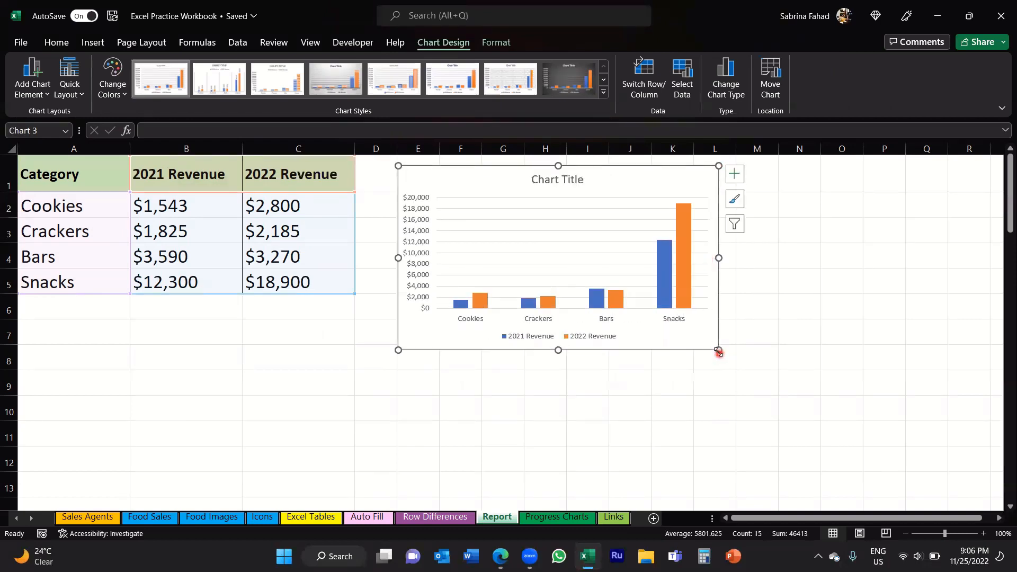
{"action": "left_click_drag", "start_coordinate": [717, 350], "coordinate": [793, 423]}
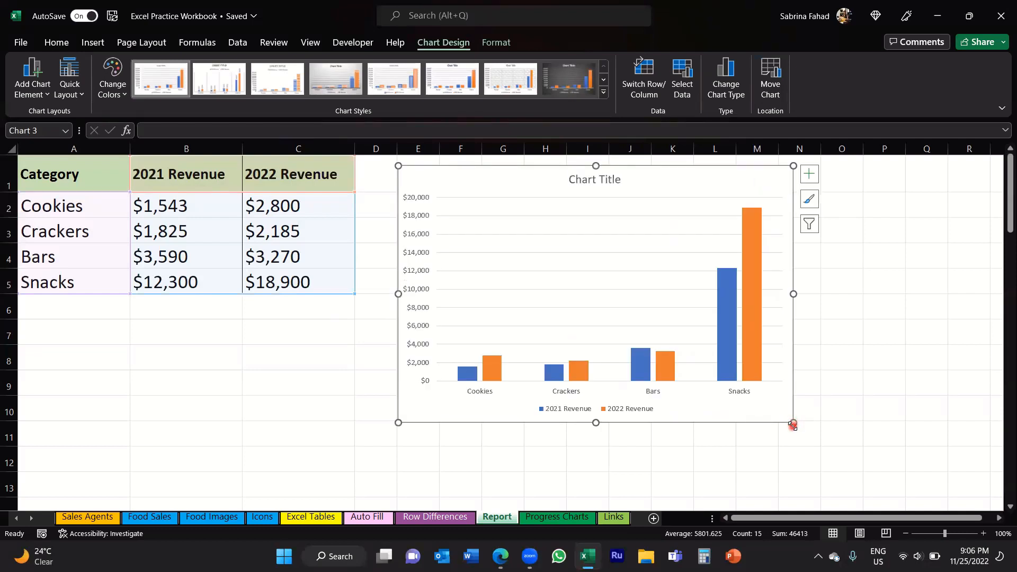
{"action": "mouse_move", "coordinate": [451, 176]}
{"action": "left_mouse_down"}
{"action": "mouse_move", "coordinate": [440, 175]}
{"action": "mouse_move", "coordinate": [453, 168]}
{"action": "left_mouse_up"}
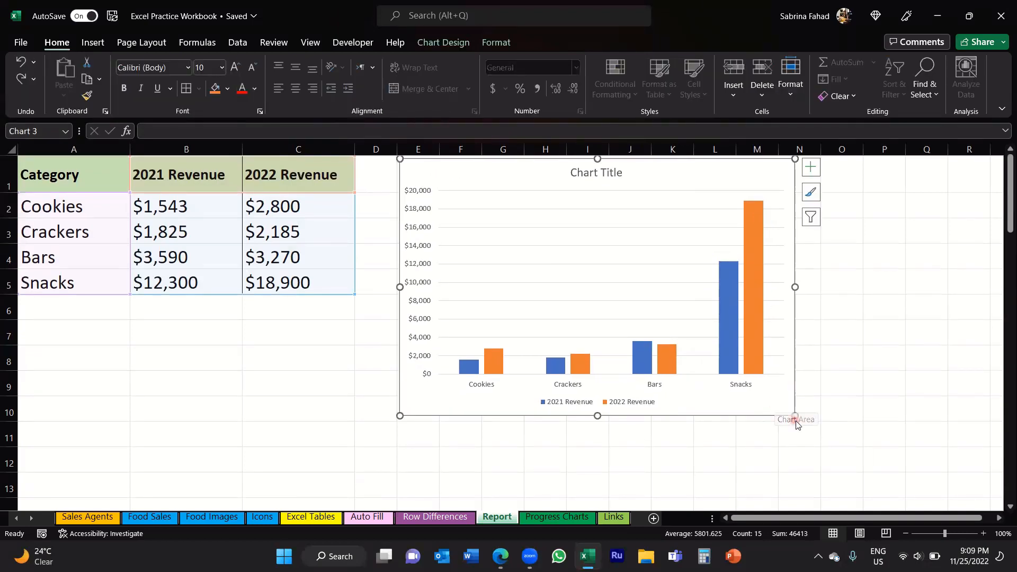
{"action": "left_click_drag", "start_coordinate": [794, 416], "coordinate": [863, 475]}
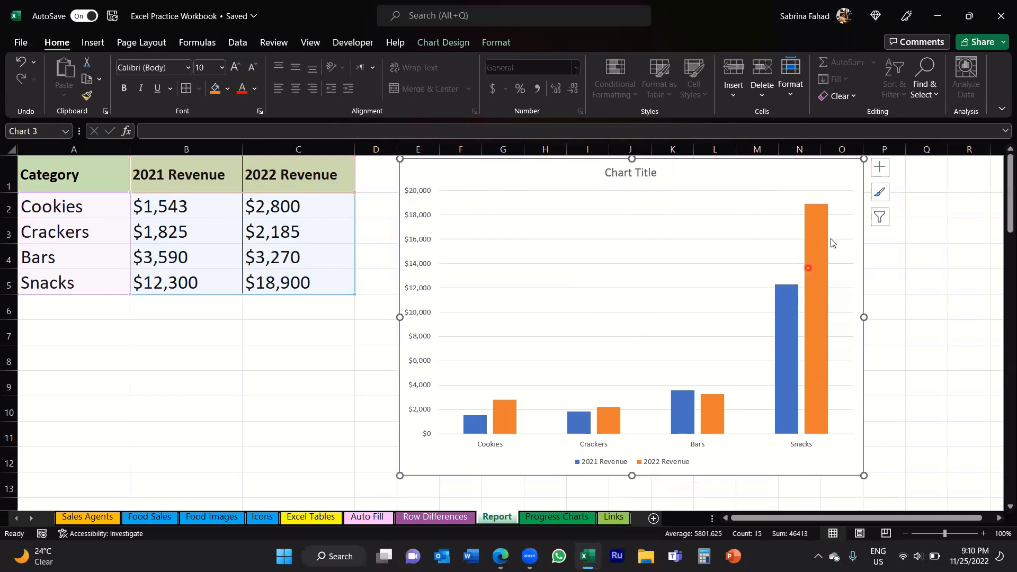
Step: Fill the 2022 Revenue columns of the chart with the standard purple
{"action": "mouse_move", "coordinate": [815, 295]}
{"action": "mouse_move", "coordinate": [782, 355]}
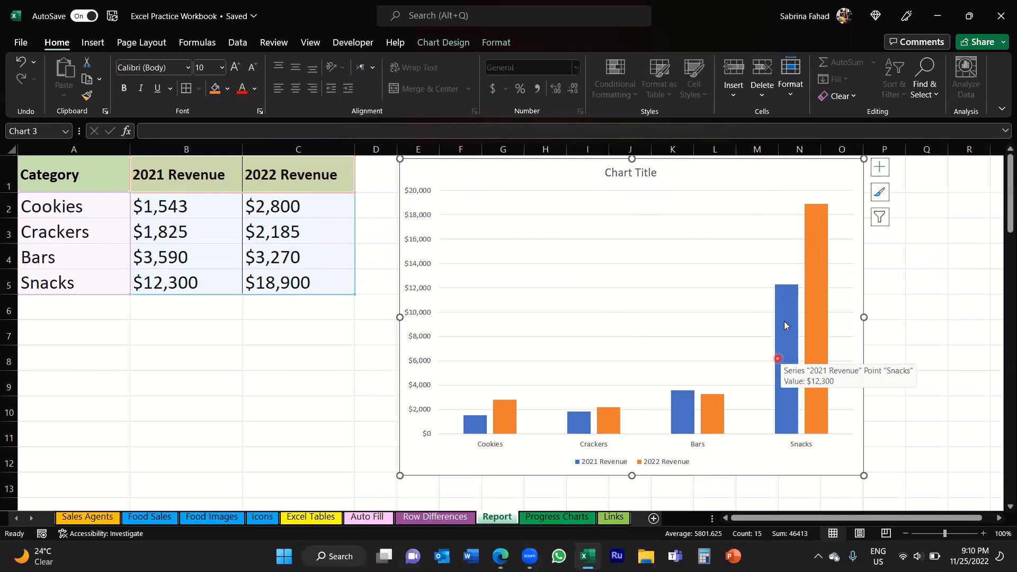
{"action": "left_click", "coordinate": [816, 224]}
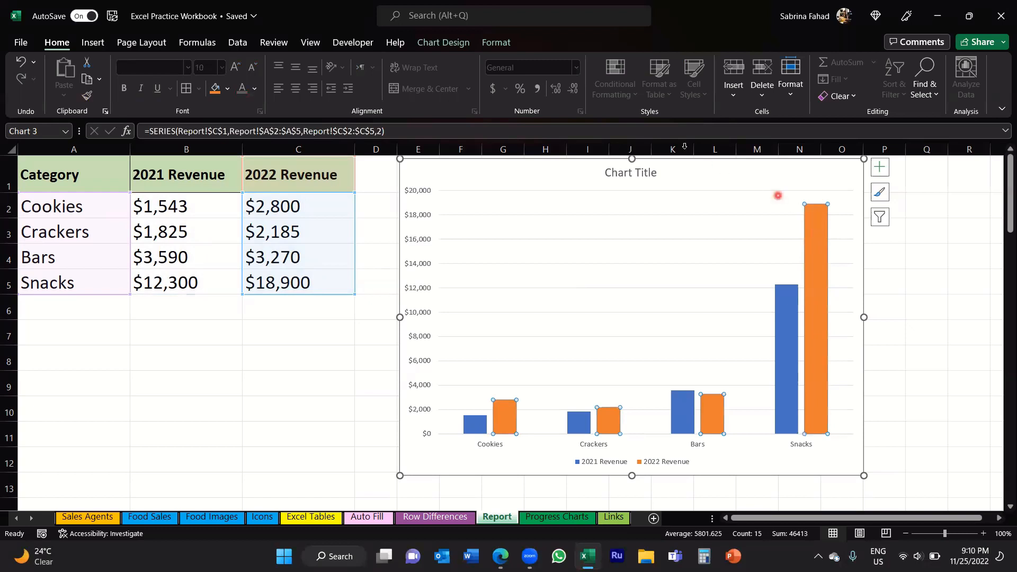
{"action": "left_click", "coordinate": [497, 44]}
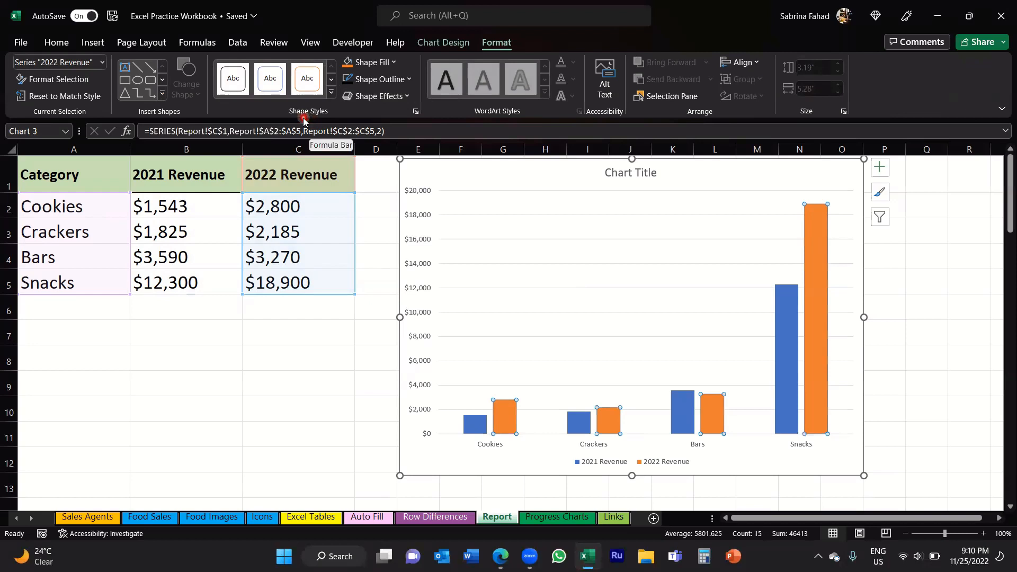
{"action": "left_click", "coordinate": [395, 62]}
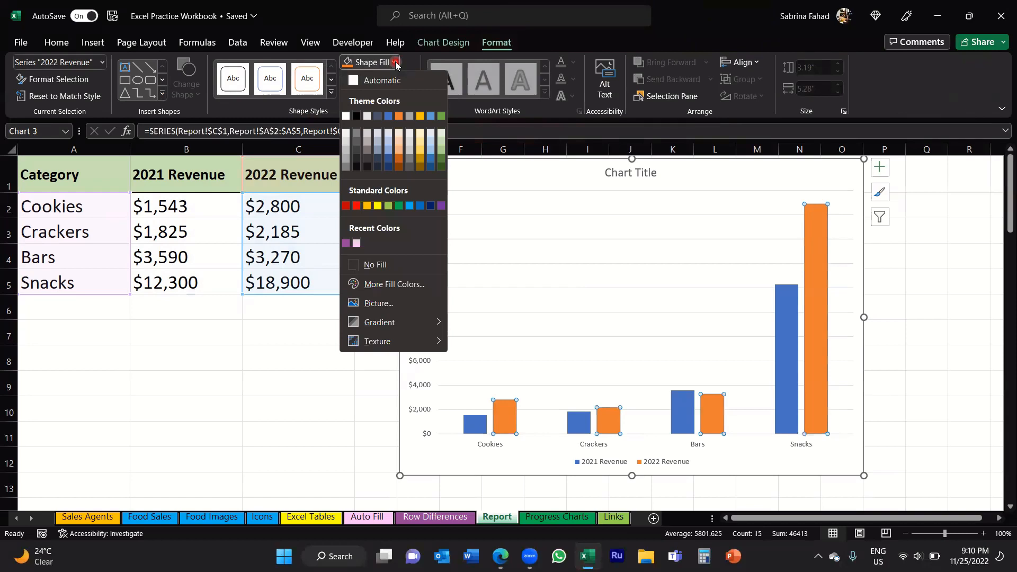
{"action": "left_click", "coordinate": [440, 206]}
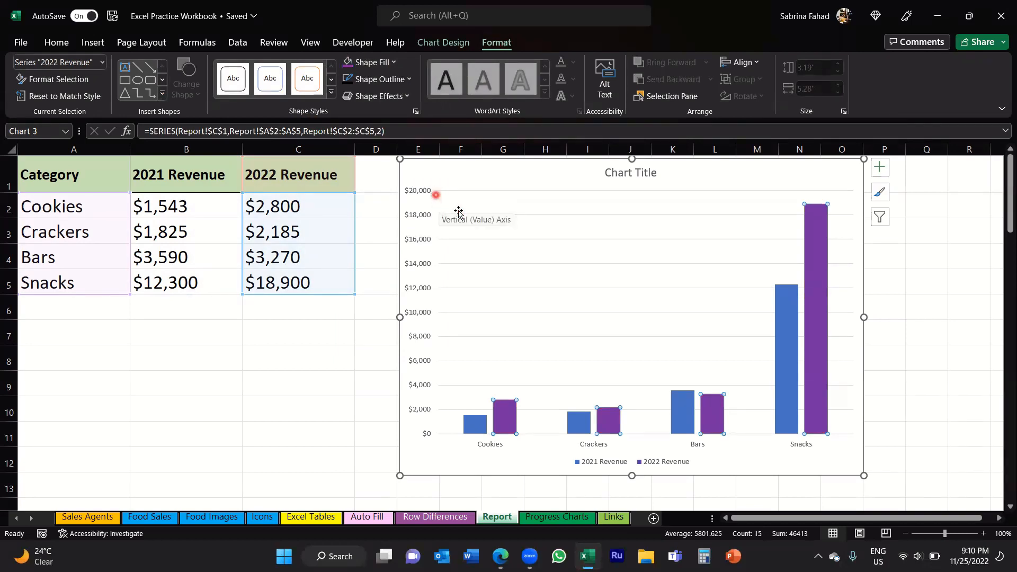
Step: Fill the 2021 Revenue columns of the chart with light gold and return the selection to the chart area
{"action": "left_click", "coordinate": [787, 304]}
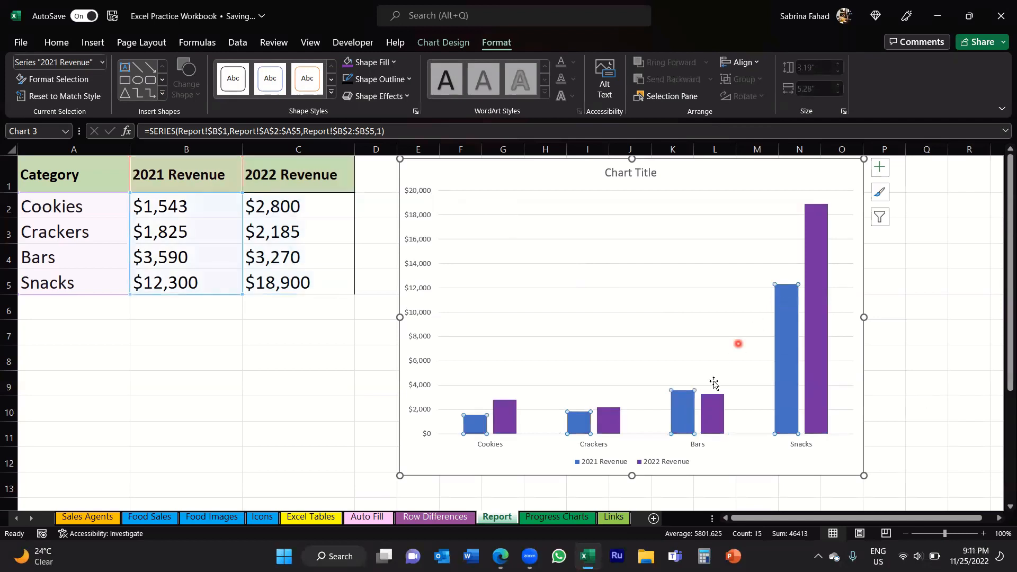
{"action": "mouse_move", "coordinate": [471, 432]}
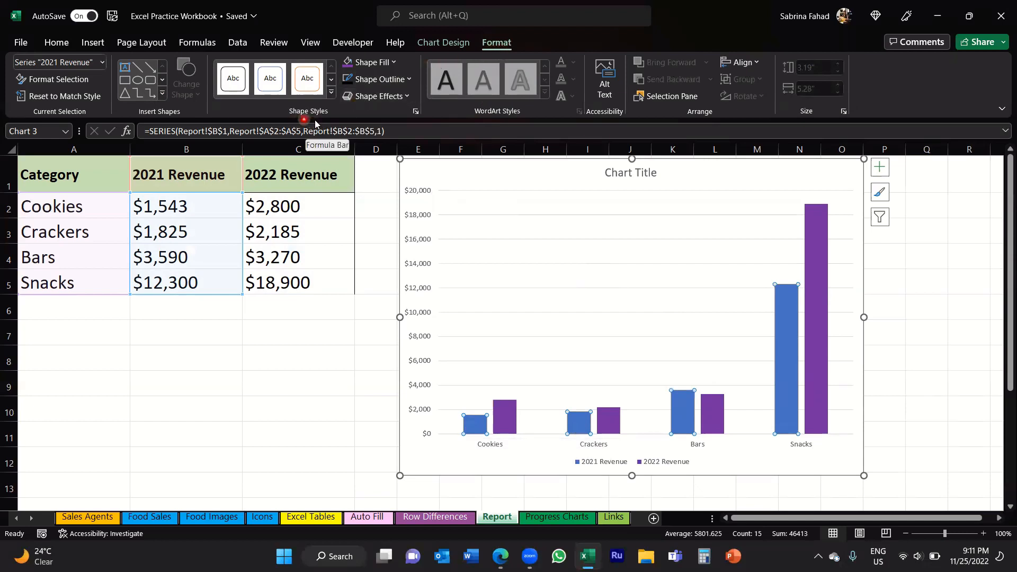
{"action": "left_click", "coordinate": [395, 62]}
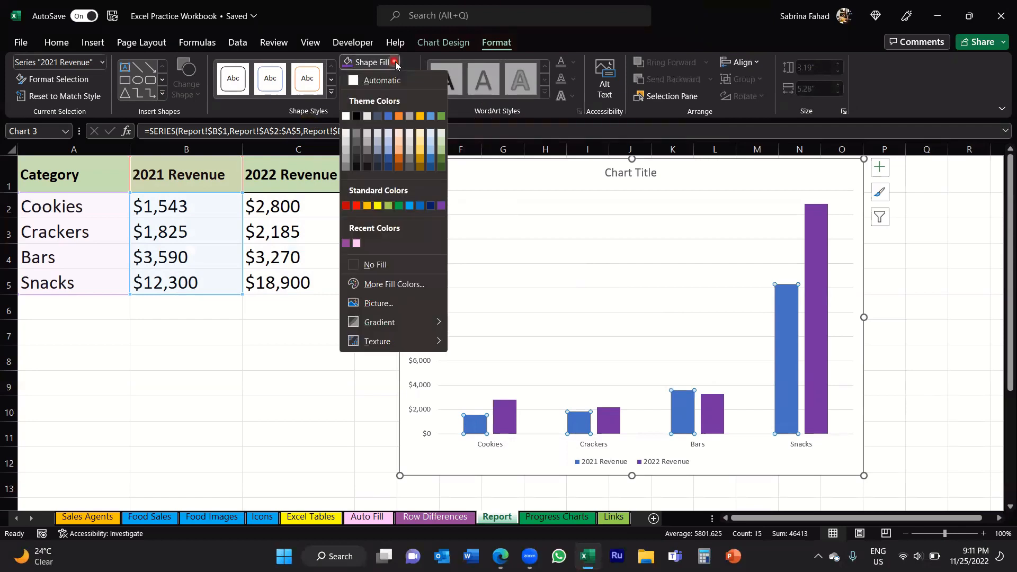
{"action": "left_click", "coordinate": [419, 153]}
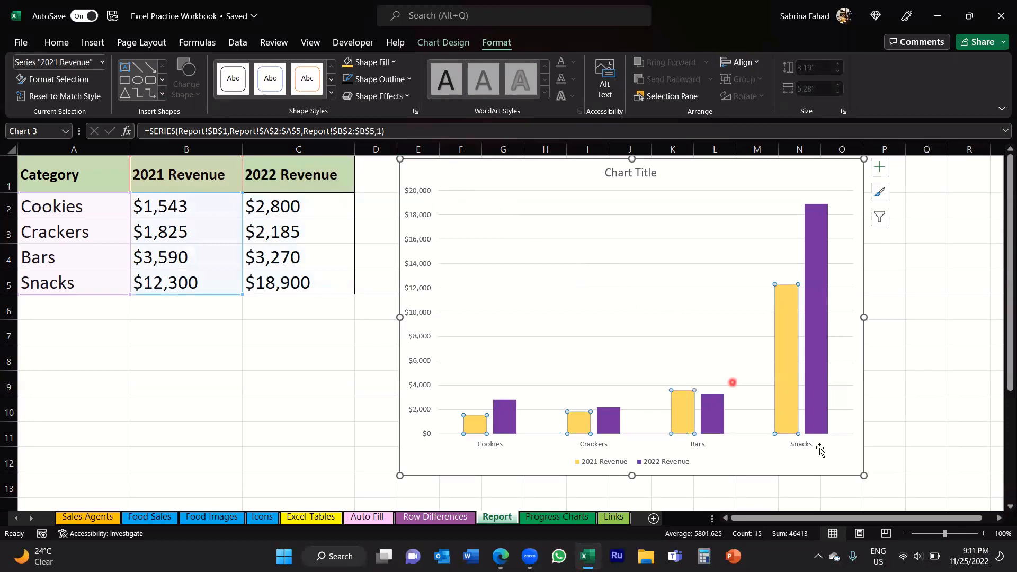
{"action": "left_click", "coordinate": [834, 466]}
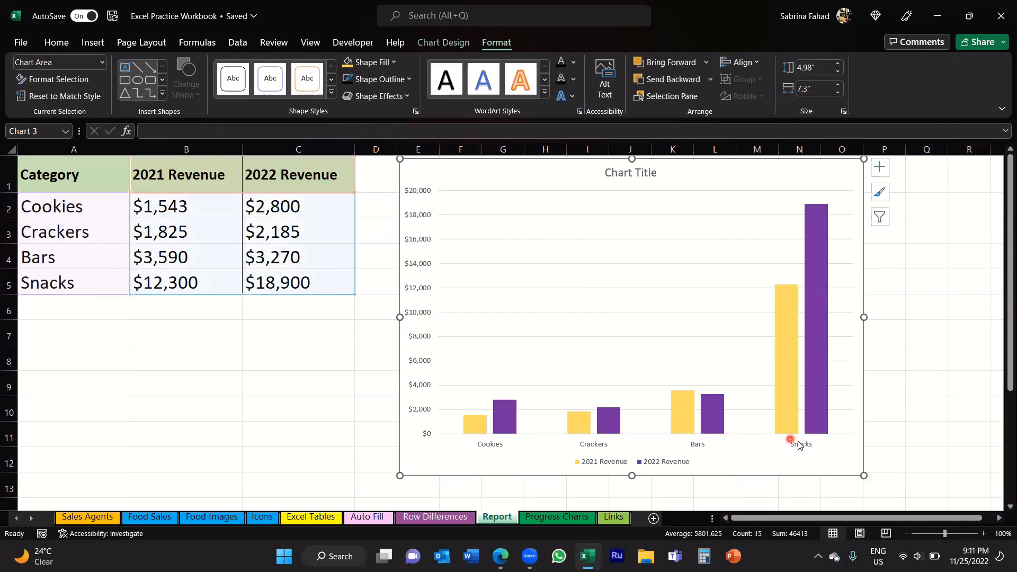
{"action": "left_click", "coordinate": [823, 444]}
{"action": "left_click", "coordinate": [445, 43]}
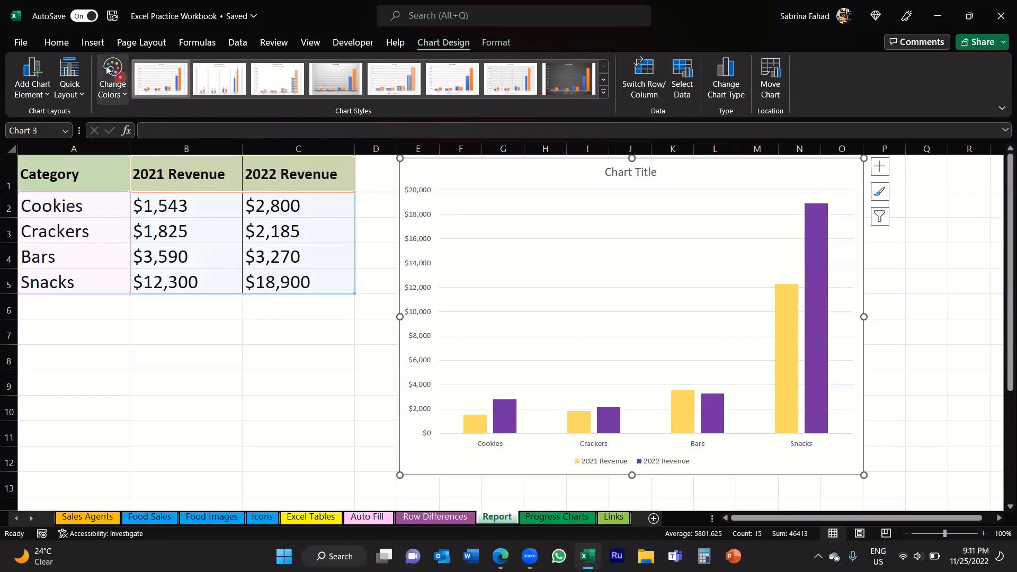
{"action": "left_click", "coordinate": [110, 104]}
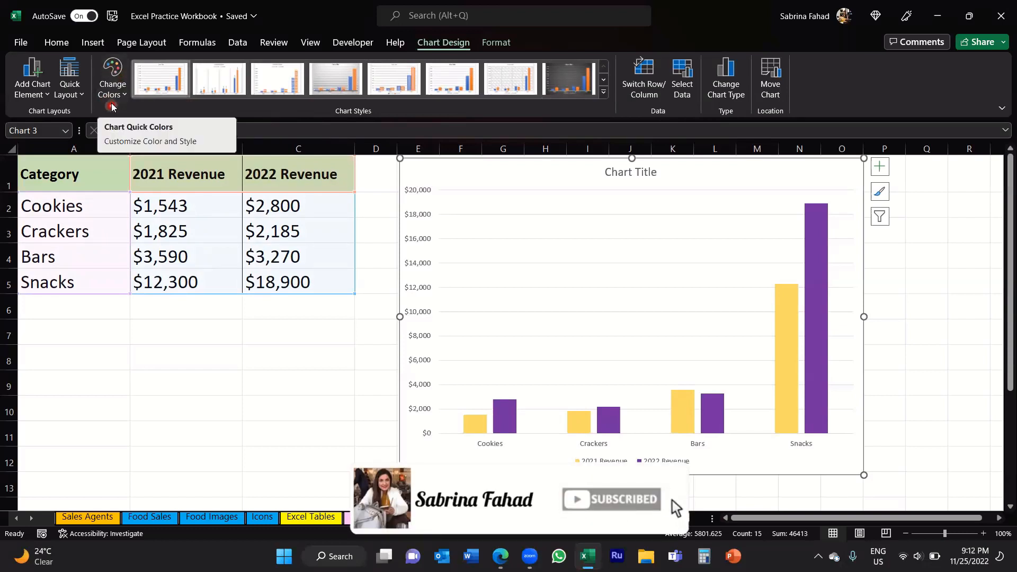
{"action": "left_click", "coordinate": [122, 97]}
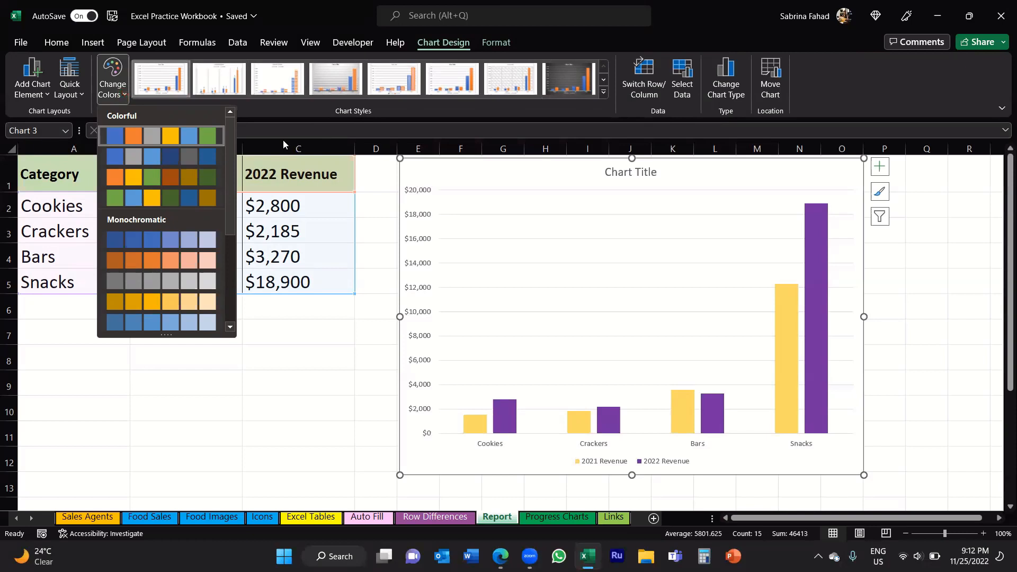
{"action": "left_click", "coordinate": [252, 124]}
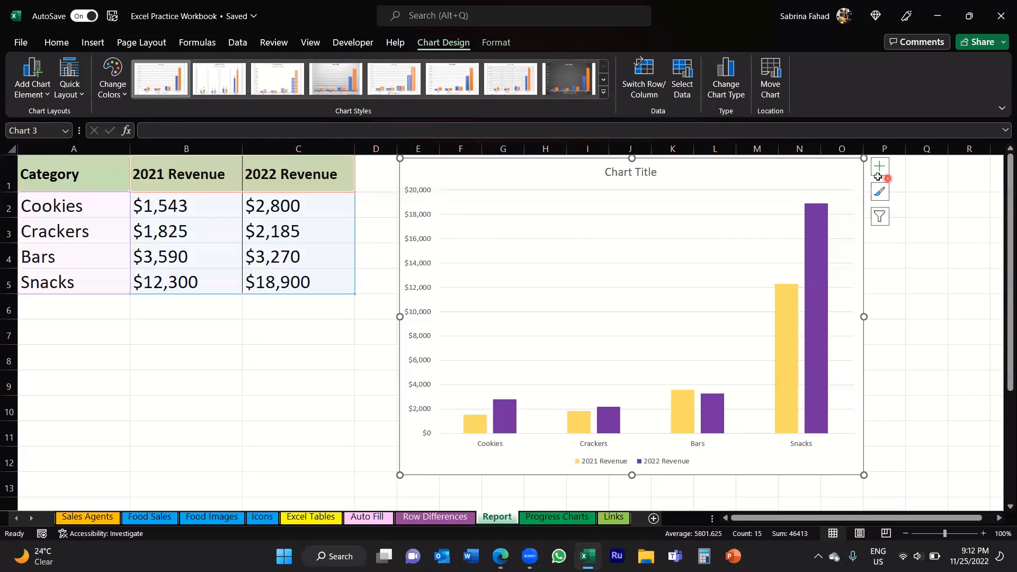
Step: Recolour the chart with the third Colorful palette, the one that starts with orange and gold
{"action": "left_click", "coordinate": [880, 194]}
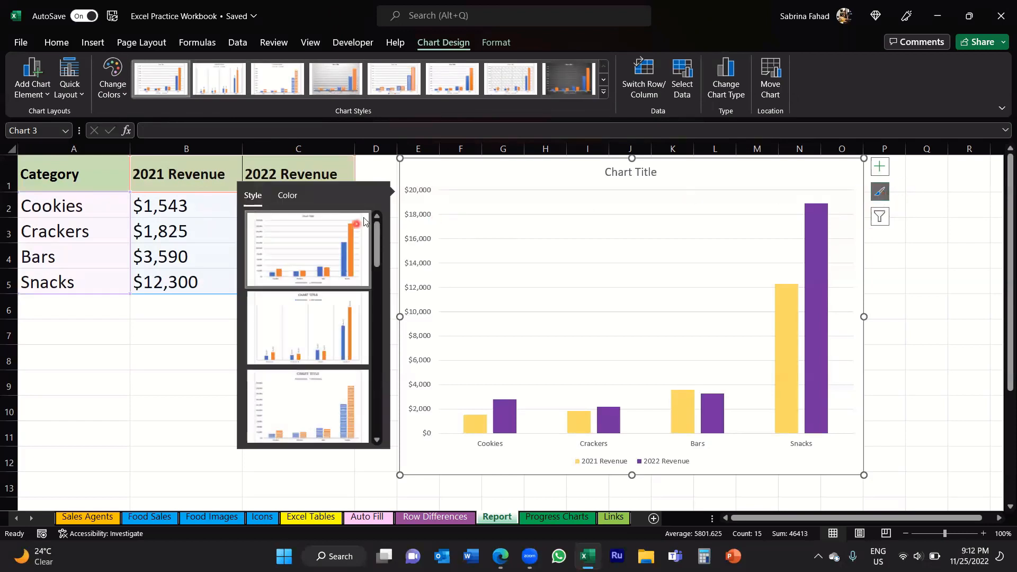
{"action": "left_click", "coordinate": [251, 207]}
{"action": "left_click", "coordinate": [283, 207]}
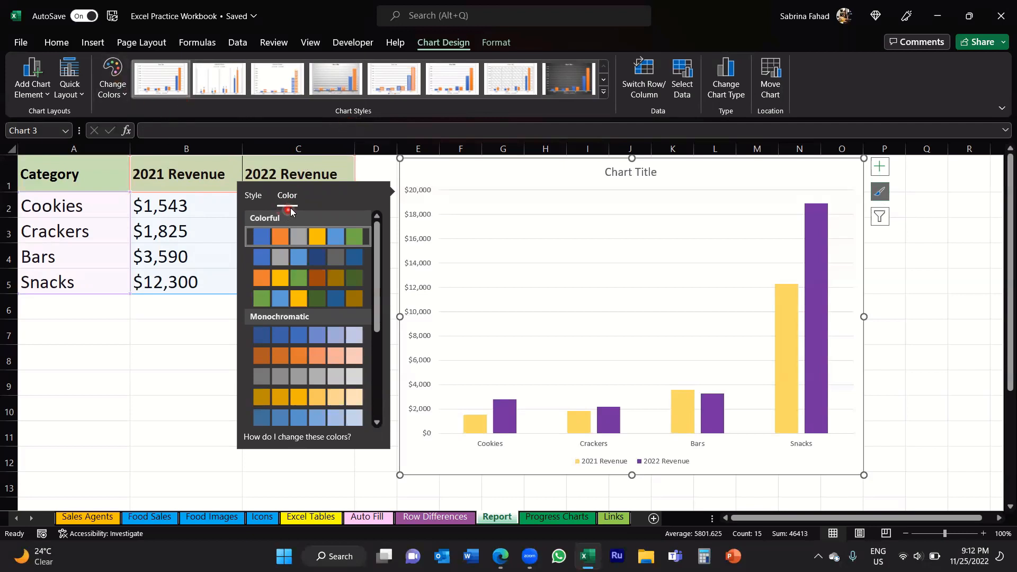
{"action": "left_click", "coordinate": [356, 235]}
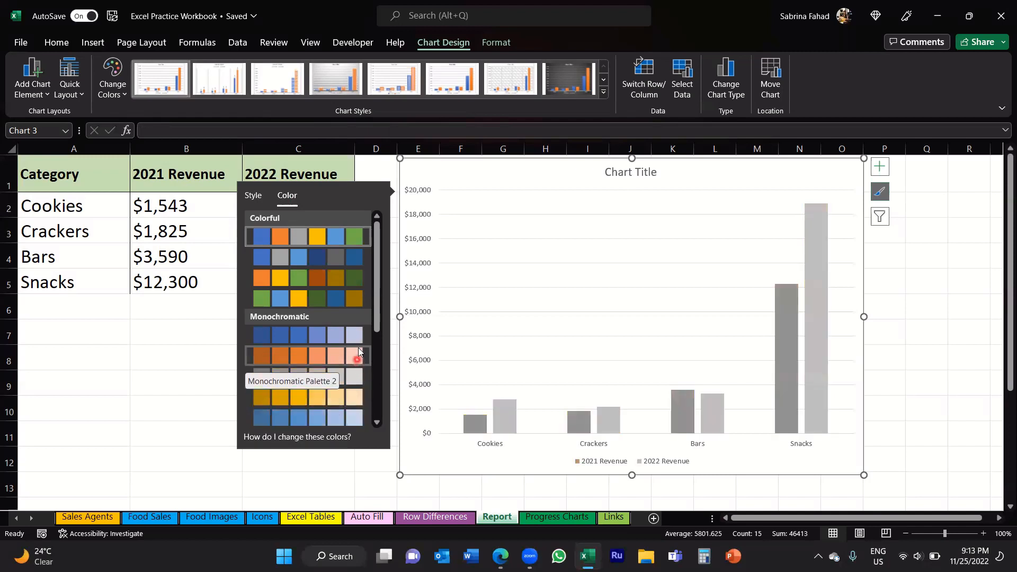
{"action": "left_click", "coordinate": [358, 281]}
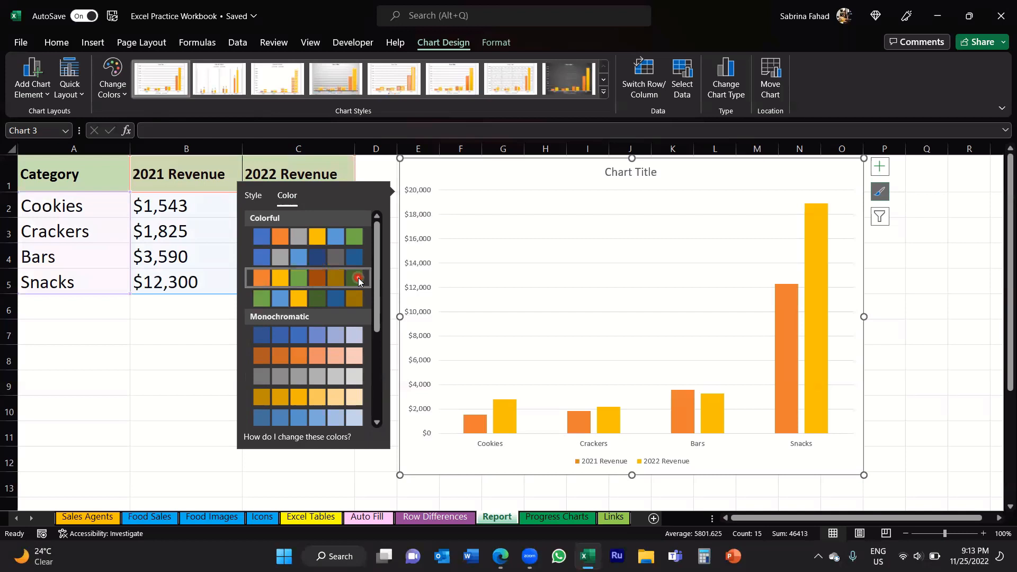
{"action": "left_click", "coordinate": [820, 416]}
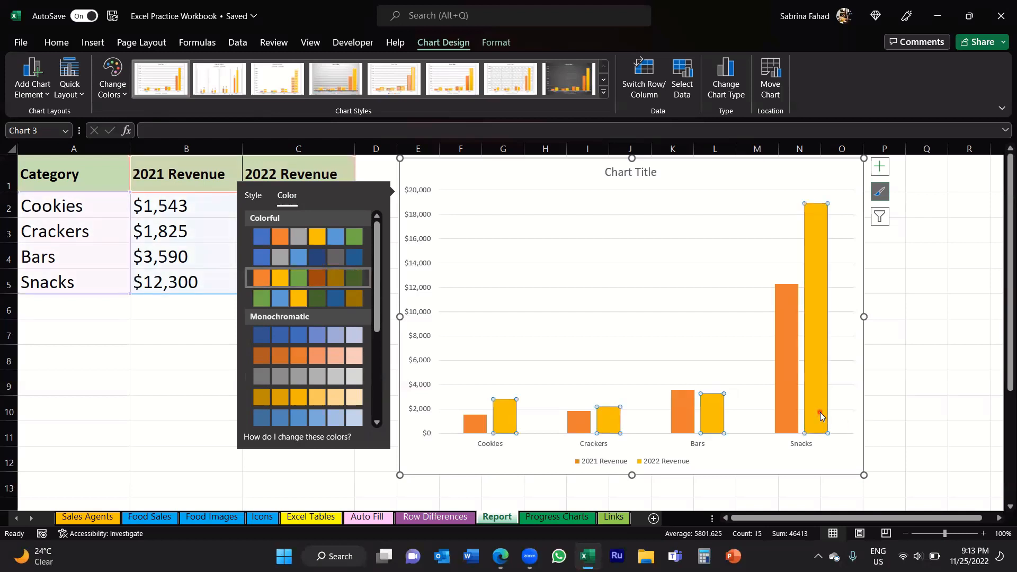
{"action": "left_click", "coordinate": [502, 47]}
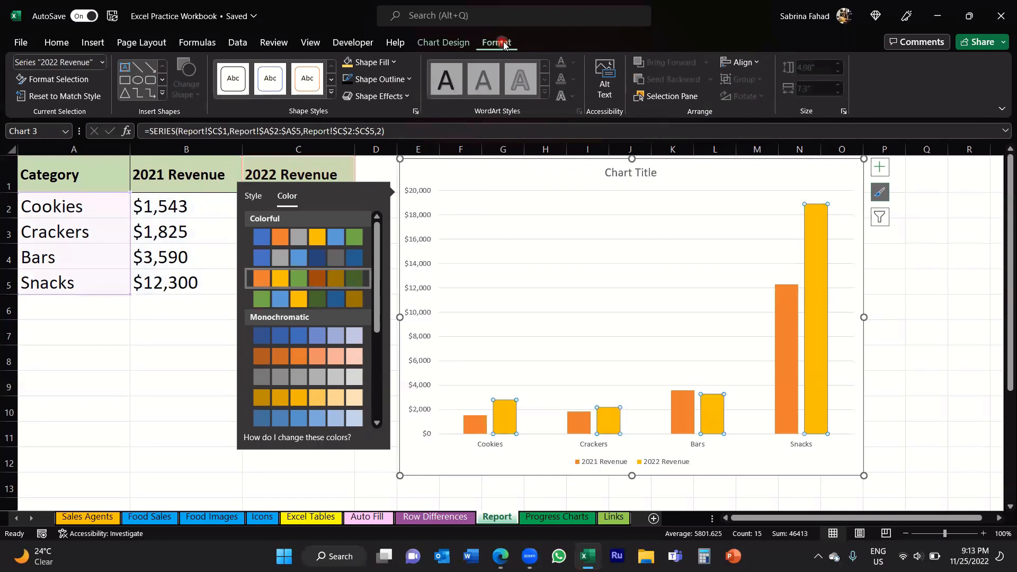
{"action": "left_click", "coordinate": [395, 64]}
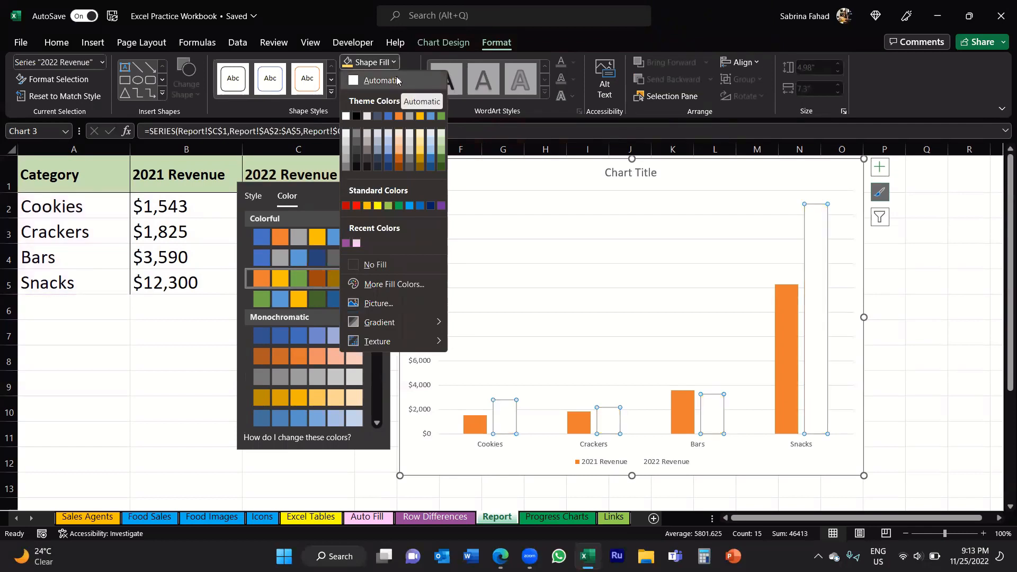
{"action": "left_click", "coordinate": [382, 67]}
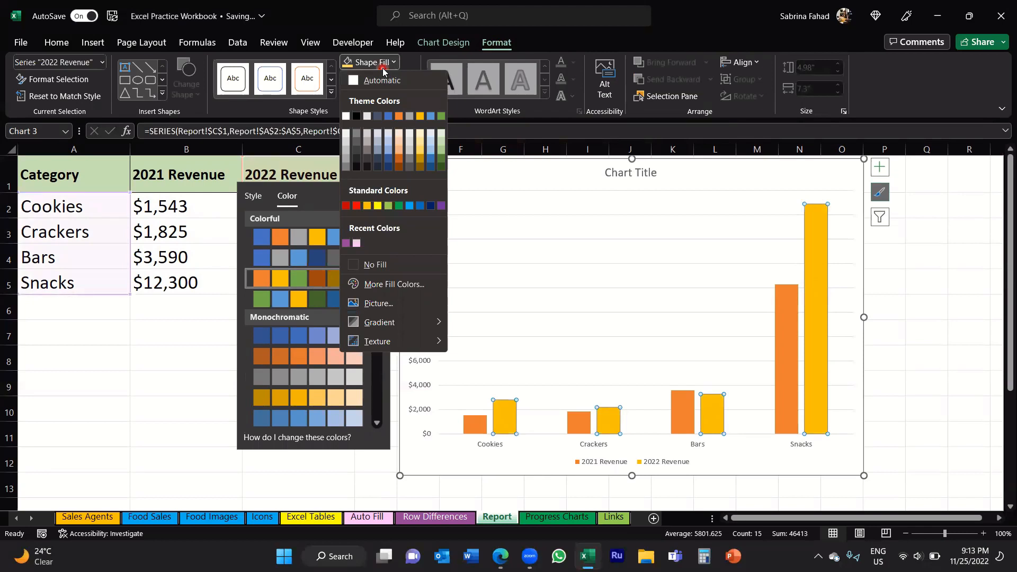
{"action": "left_click", "coordinate": [879, 282]}
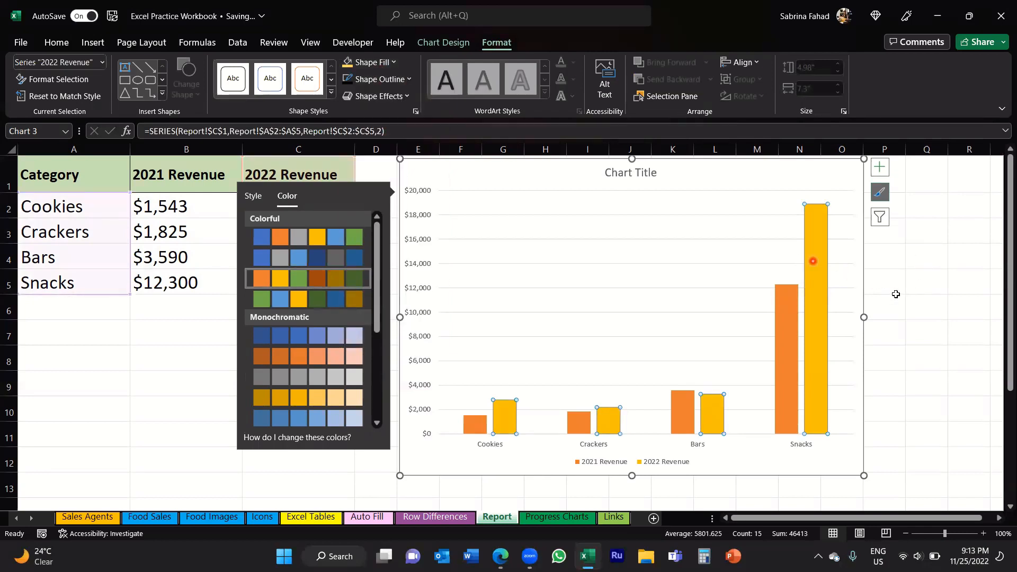
{"action": "left_click", "coordinate": [896, 297]}
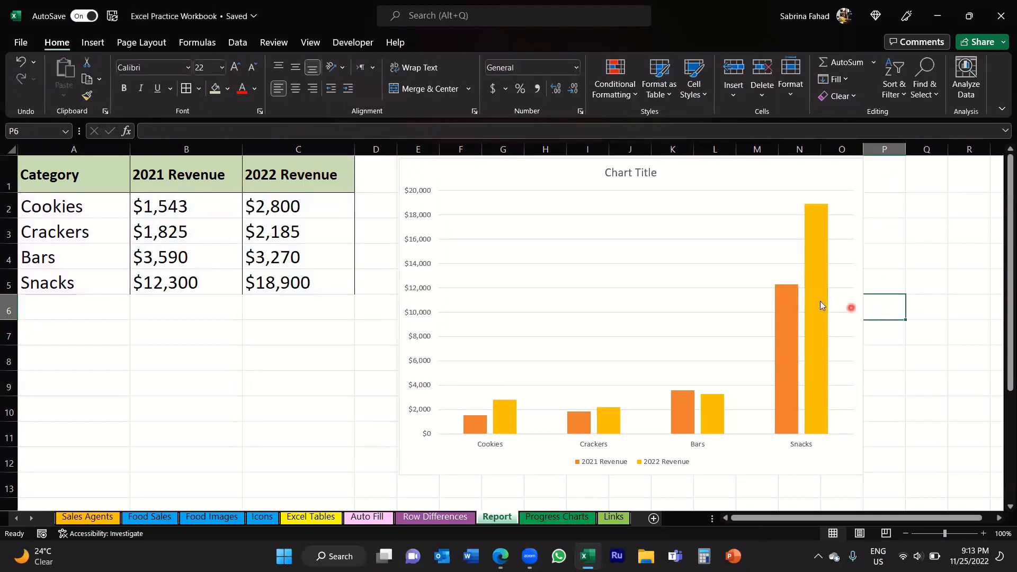
{"action": "mouse_move", "coordinate": [816, 300]}
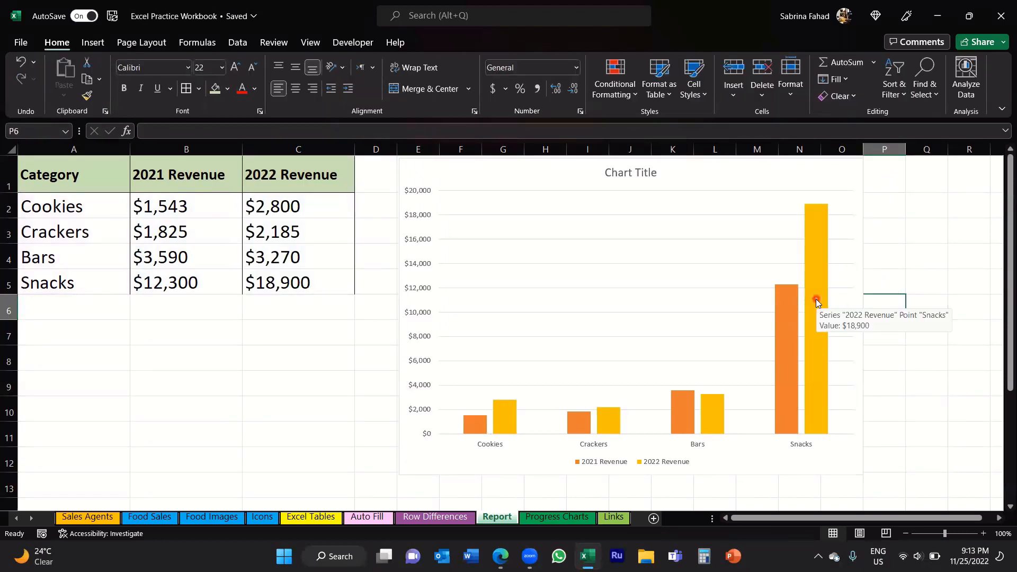
Step: Select the chart area and open the list of chart elements
{"action": "left_click", "coordinate": [695, 175]}
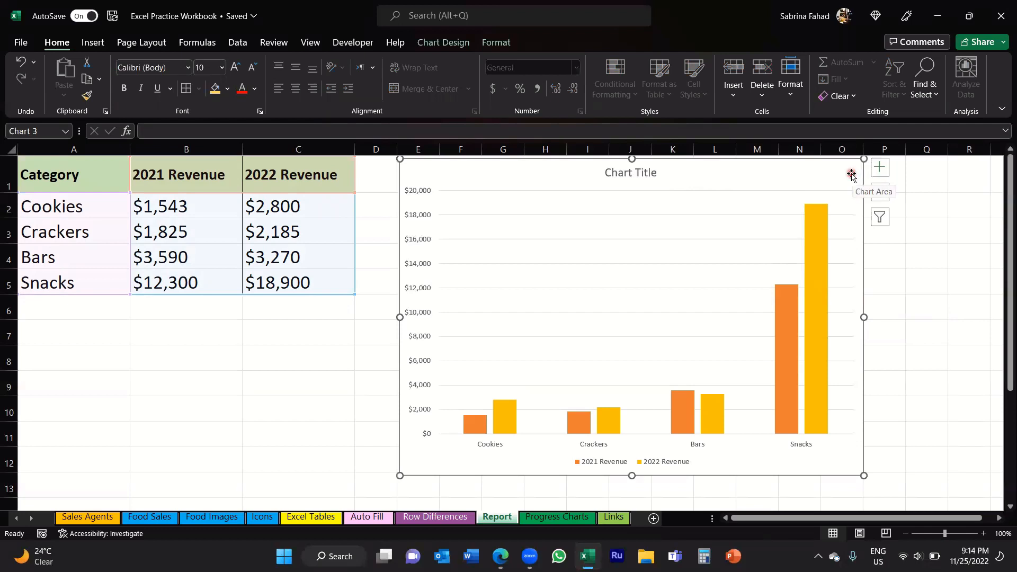
{"action": "left_click", "coordinate": [880, 167]}
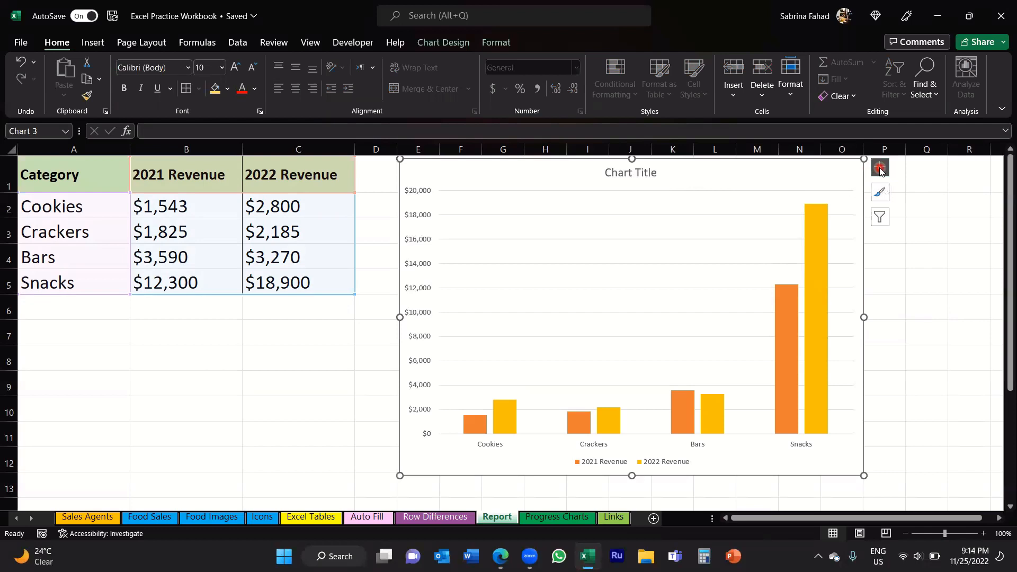
{"action": "left_click", "coordinate": [880, 168]}
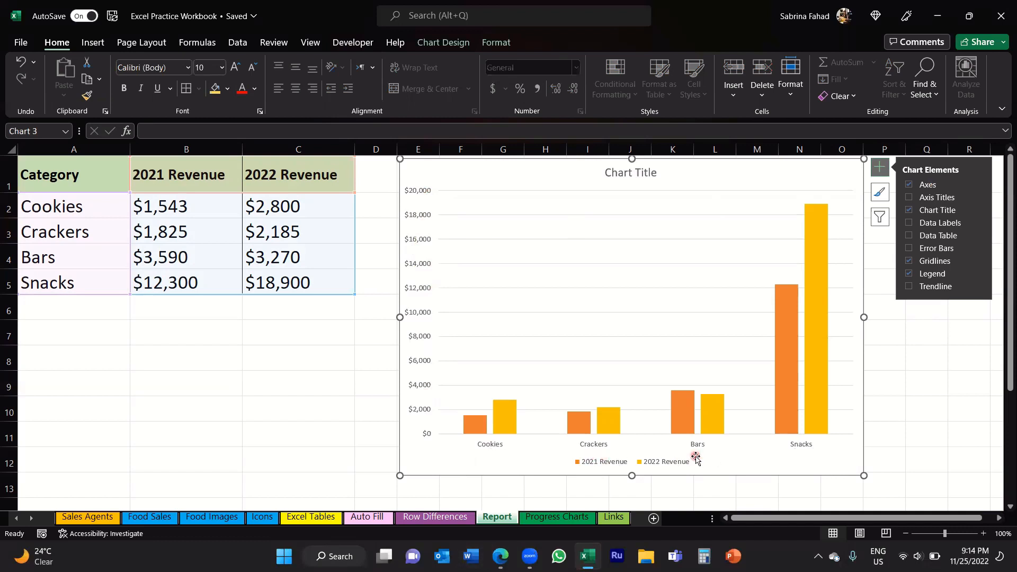
Step: Hide the chart's axes and restore them
{"action": "left_click", "coordinate": [910, 186]}
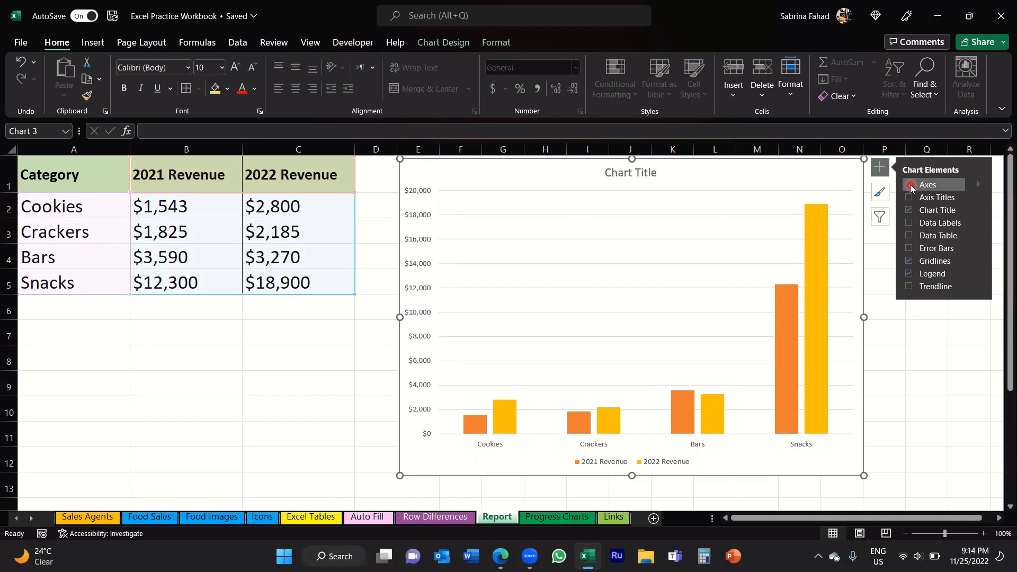
{"action": "left_click", "coordinate": [910, 185]}
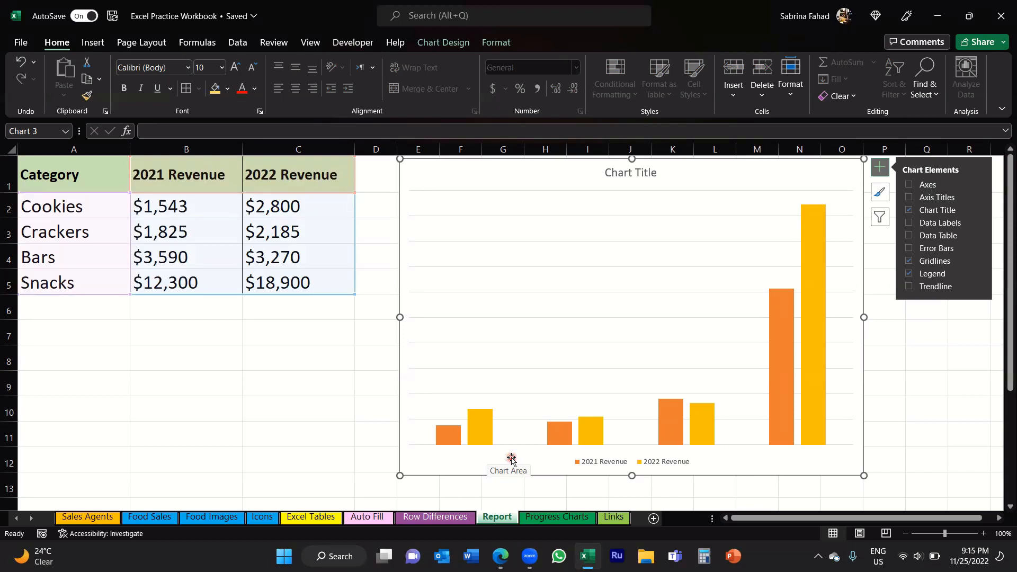
{"action": "left_click", "coordinate": [909, 185]}
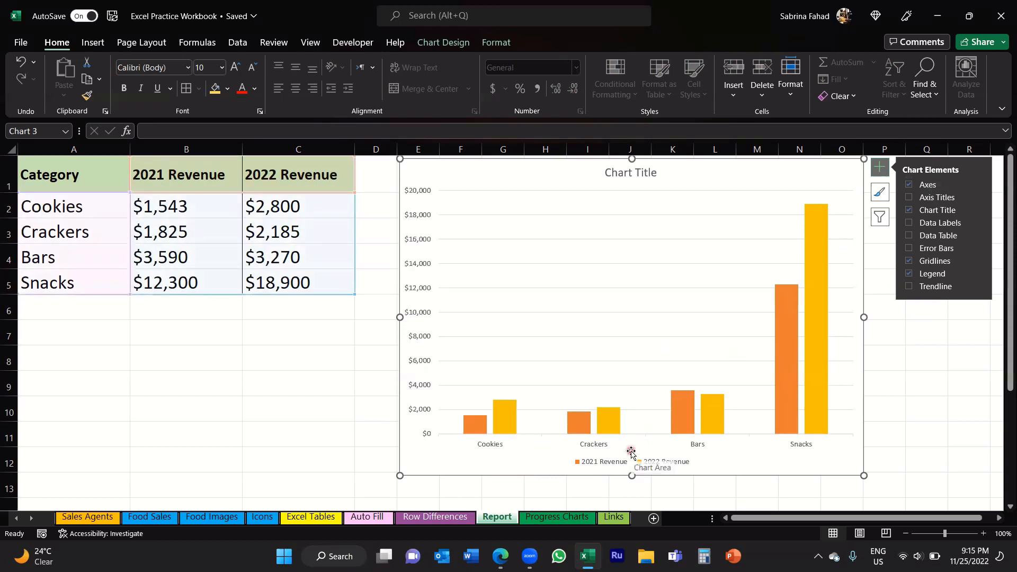
Step: Add axis titles to the horizontal and vertical axes of the chart
{"action": "left_click", "coordinate": [935, 203]}
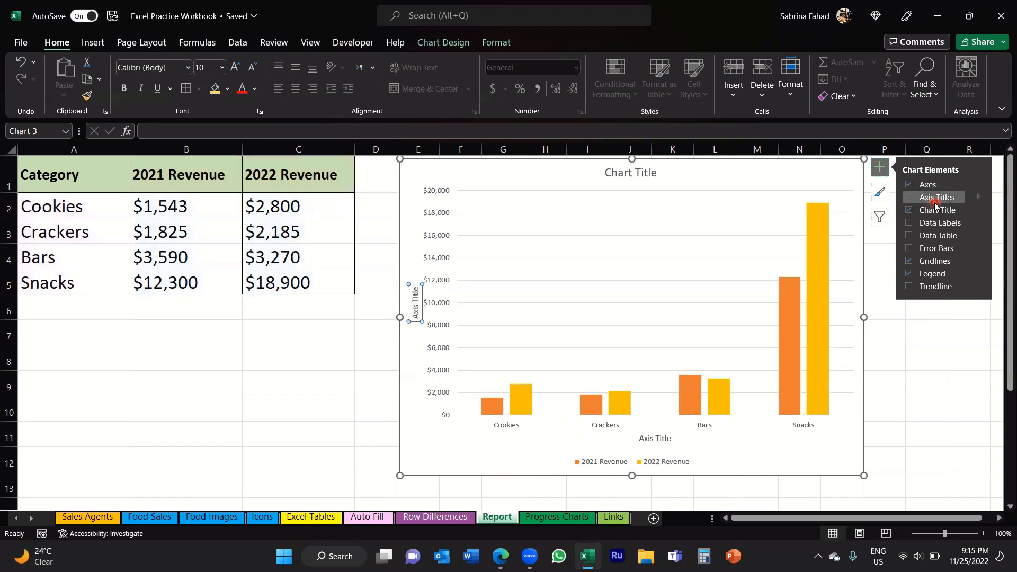
{"action": "left_click", "coordinate": [935, 203]}
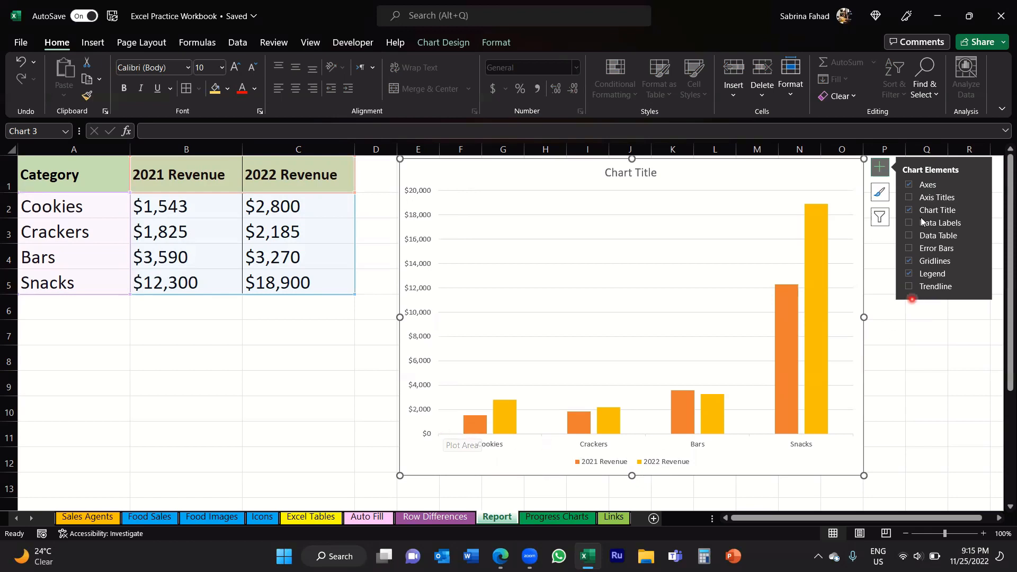
{"action": "left_click", "coordinate": [910, 198]}
{"action": "left_click", "coordinate": [909, 197]}
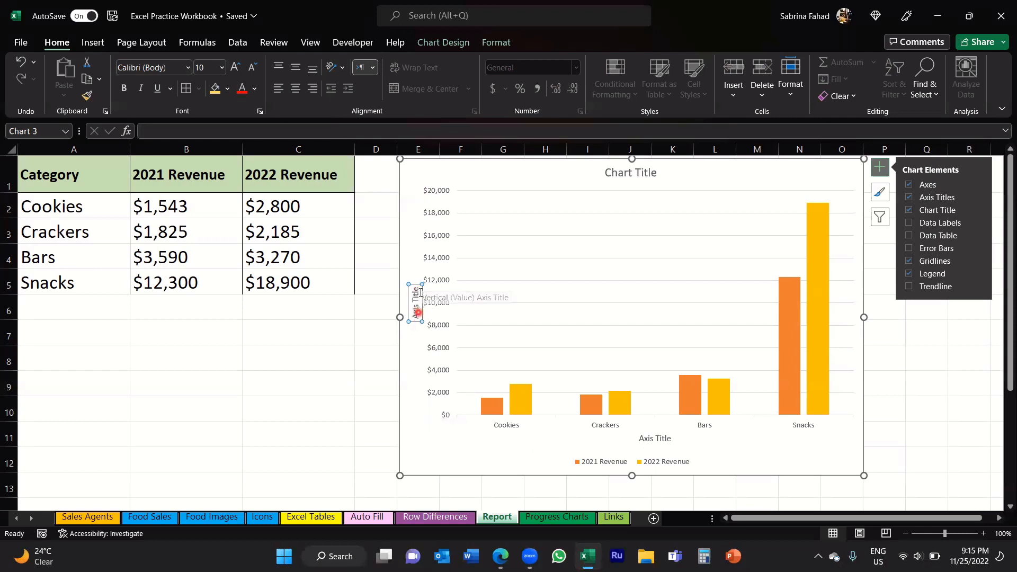
Step: Change the horizontal axis title to "Food Category" and close the axis title formatting pane
{"action": "double_click", "coordinate": [651, 440]}
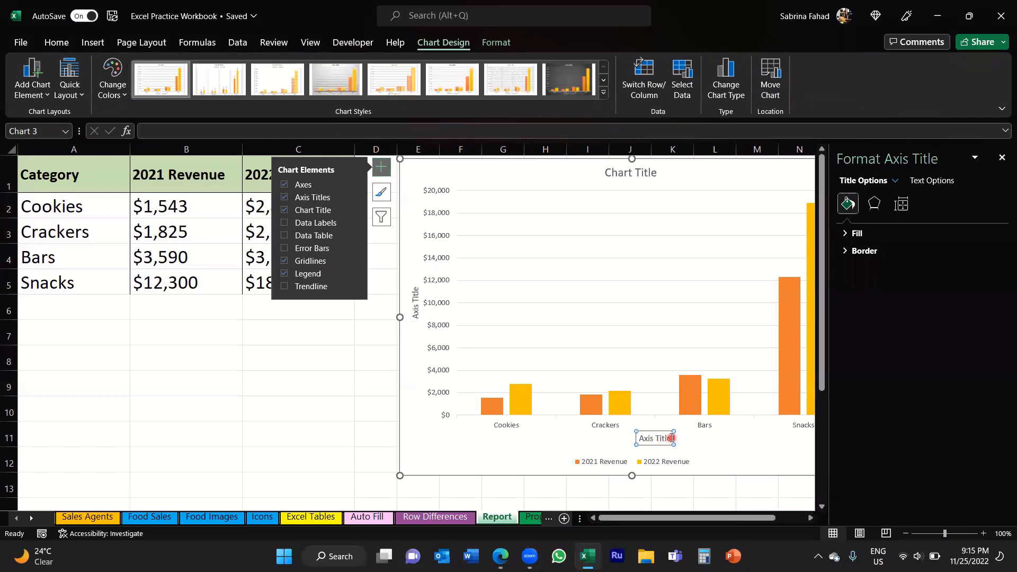
{"action": "left_click_drag", "start_coordinate": [670, 438], "coordinate": [641, 440]}
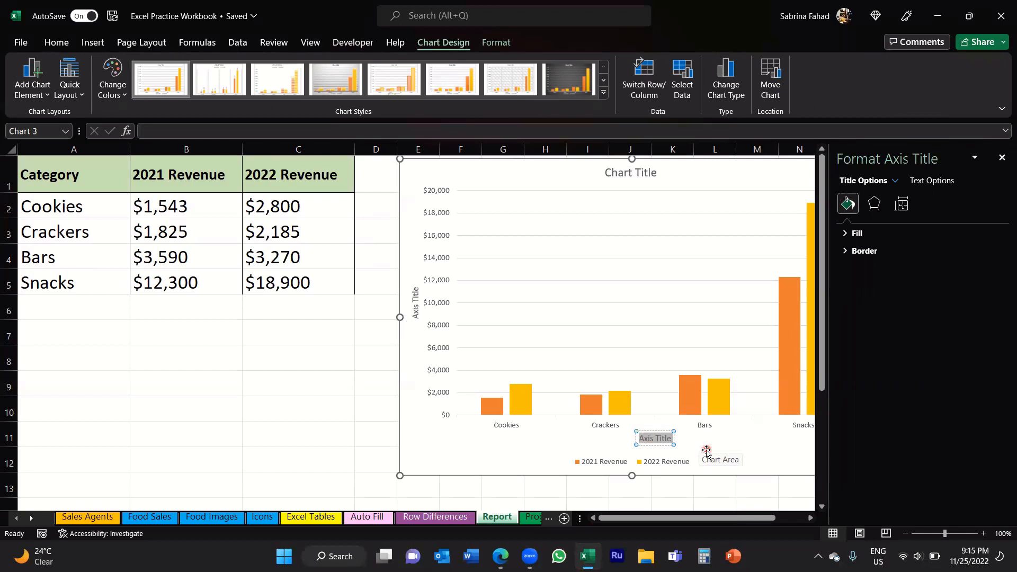
{"action": "type", "text": "Food"}
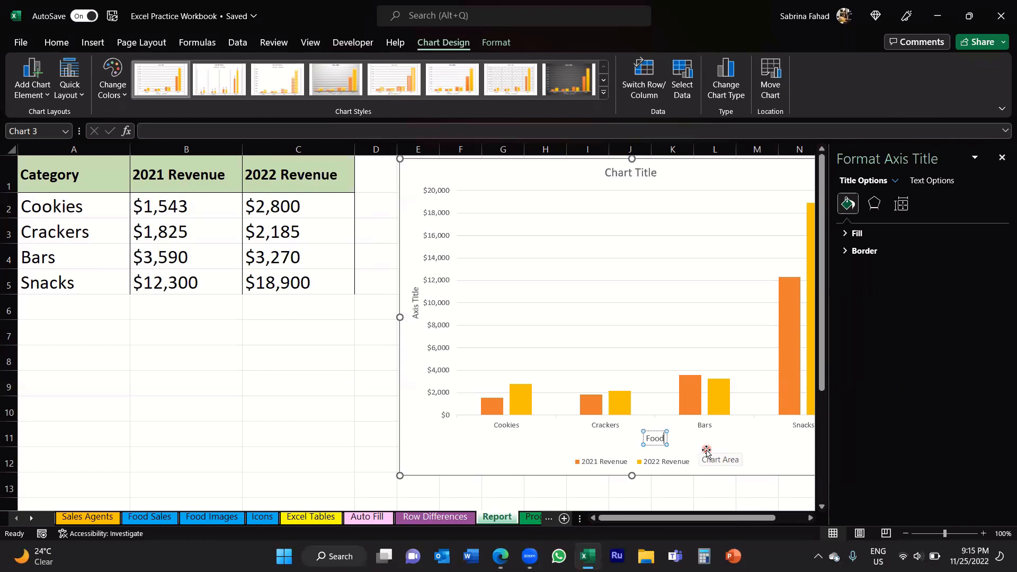
{"action": "type", "text": " Category"}
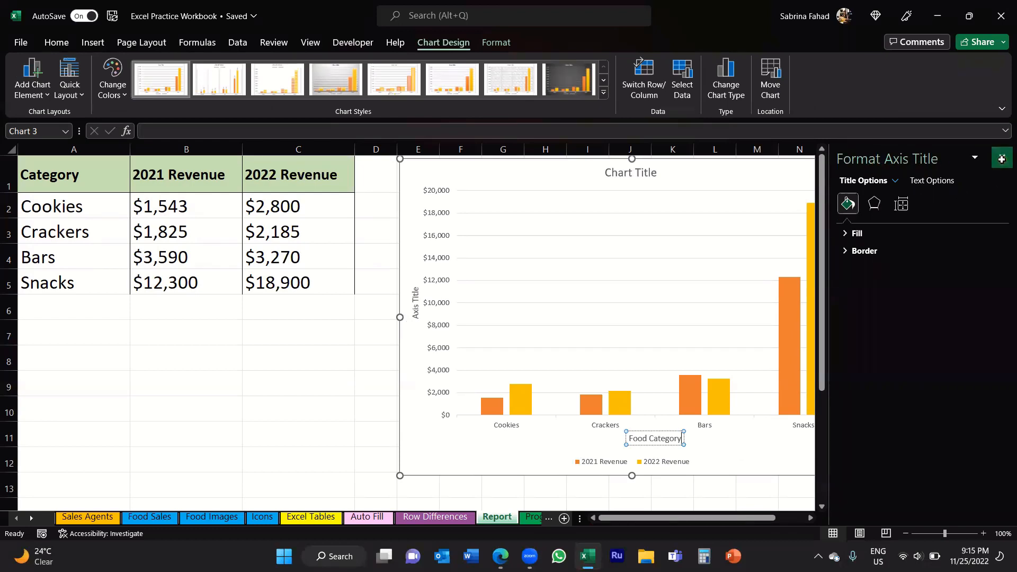
{"action": "left_click", "coordinate": [1001, 159]}
Step: Make the "Food Category" axis title bold with font size 11
{"action": "left_click_drag", "start_coordinate": [682, 439], "coordinate": [625, 439]}
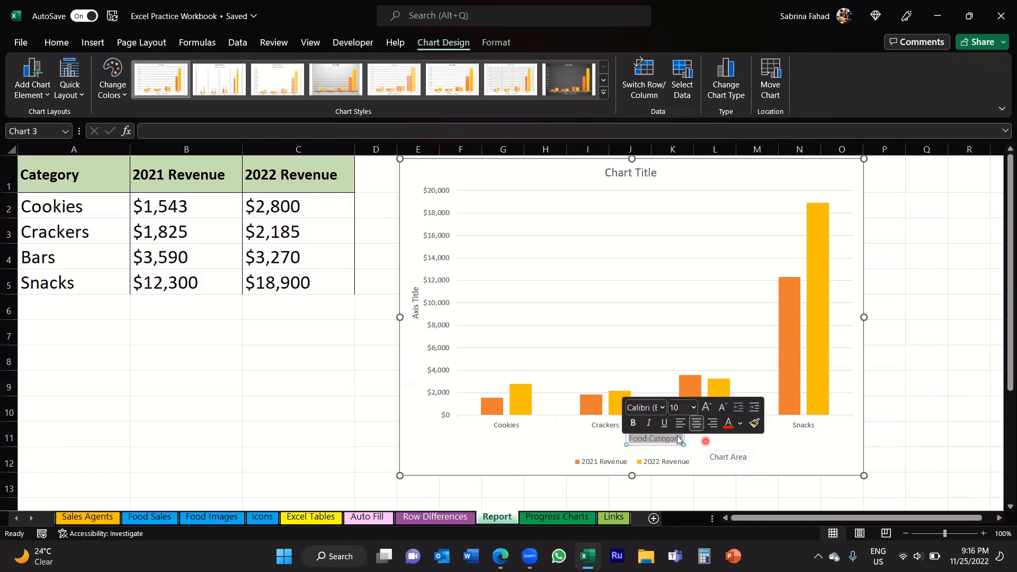
{"action": "left_click", "coordinate": [632, 424]}
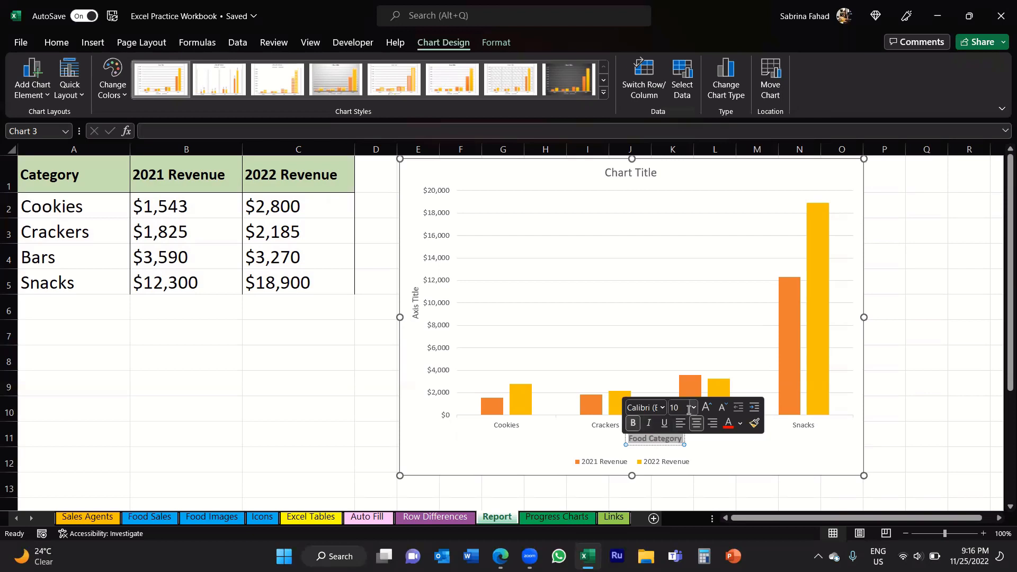
{"action": "left_click", "coordinate": [694, 409]}
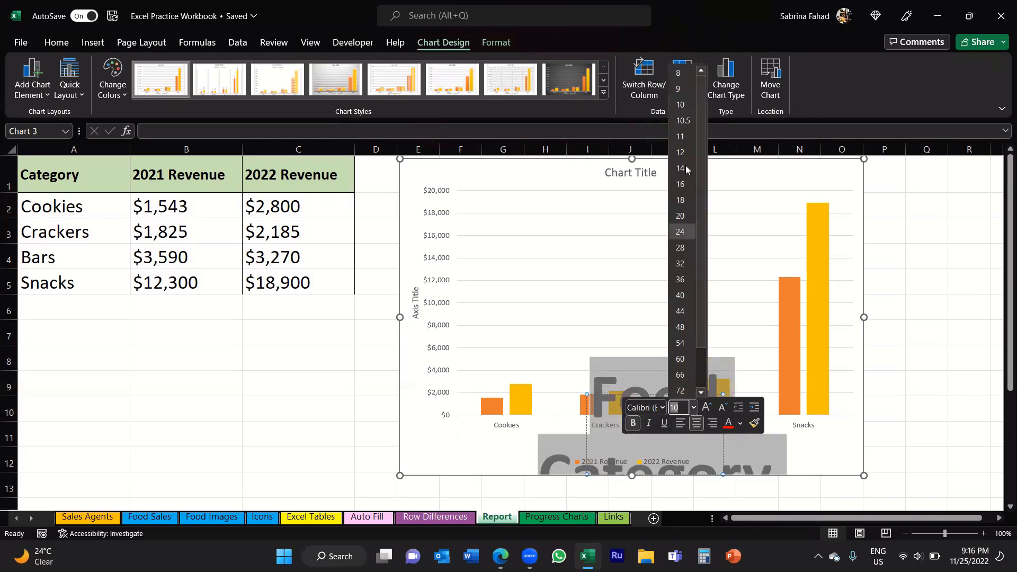
{"action": "left_click", "coordinate": [684, 137]}
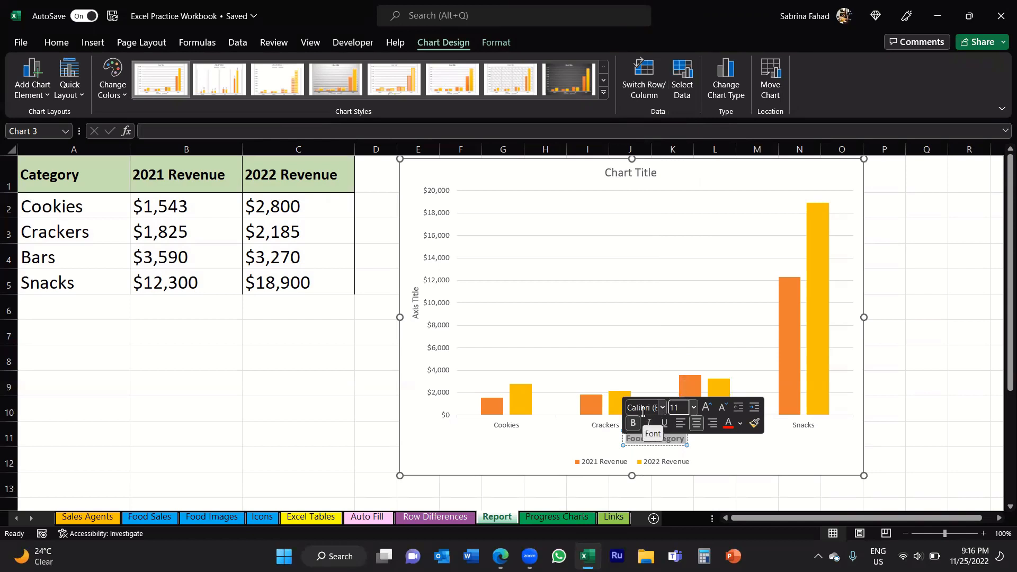
{"action": "left_click", "coordinate": [704, 453]}
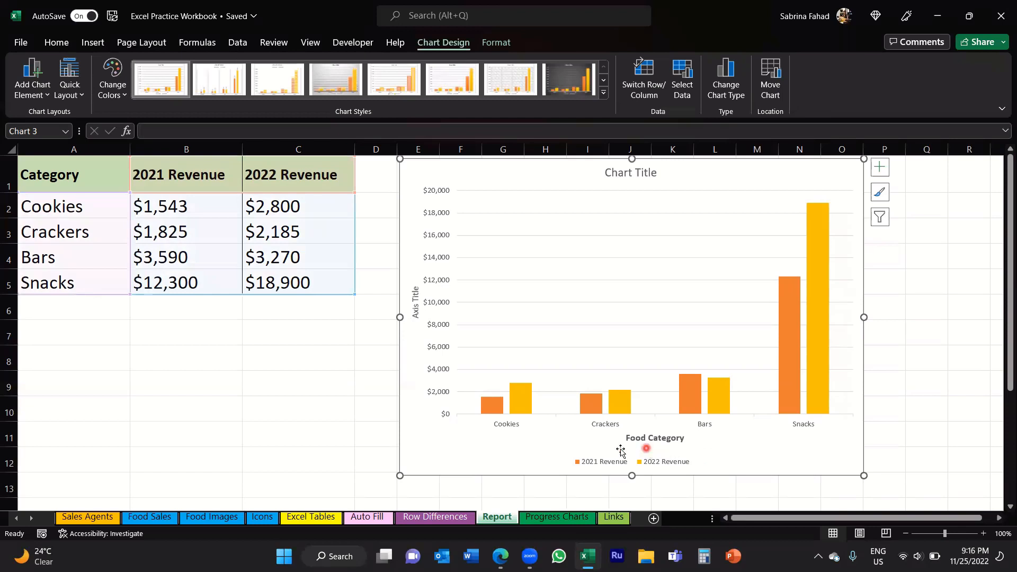
Step: Change the vertical axis title to "Total Revenue" and close the axis title formatting pane
{"action": "left_click", "coordinate": [427, 291]}
{"action": "double_click", "coordinate": [416, 292]}
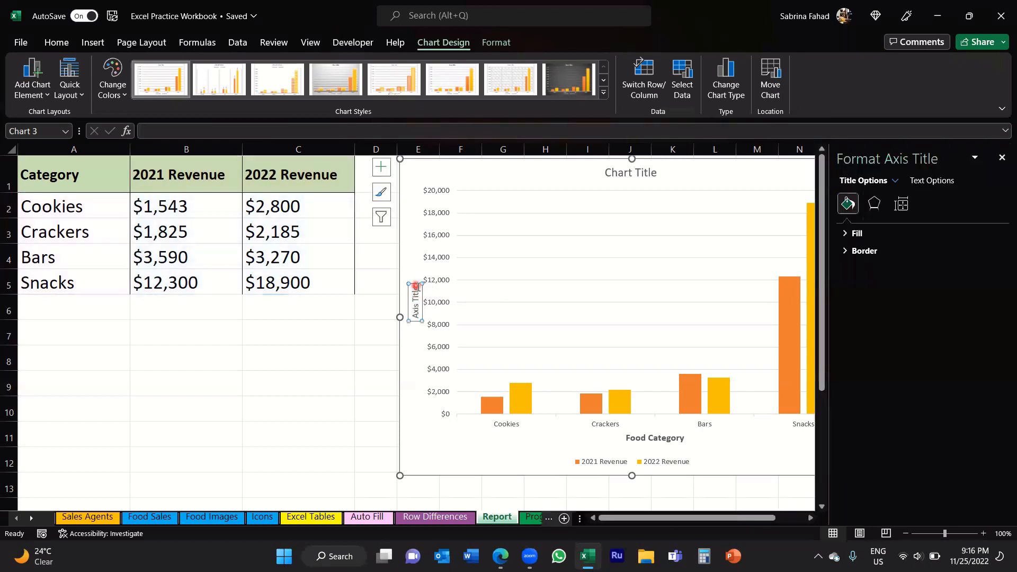
{"action": "mouse_move", "coordinate": [417, 293]}
{"action": "left_mouse_down"}
{"action": "mouse_move", "coordinate": [416, 317]}
{"action": "mouse_move", "coordinate": [417, 288]}
{"action": "left_mouse_up"}
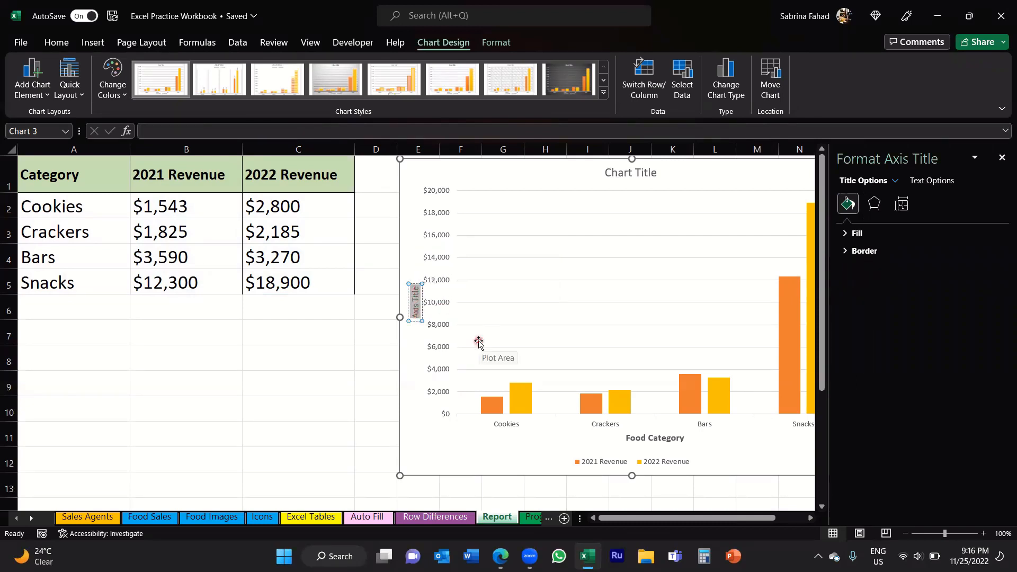
{"action": "key", "text": "BackSpace"}
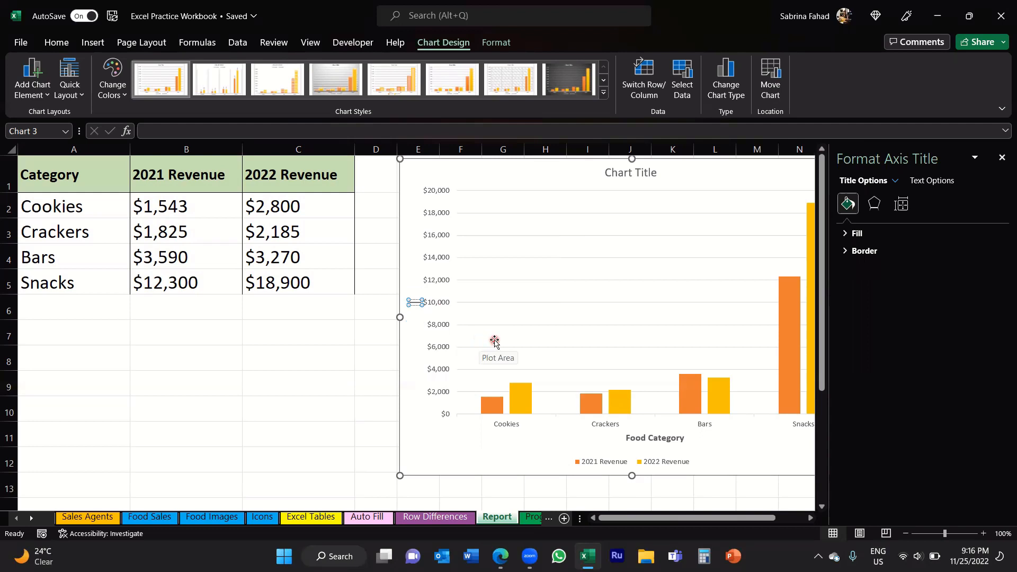
{"action": "type", "text": "Total Revenue"}
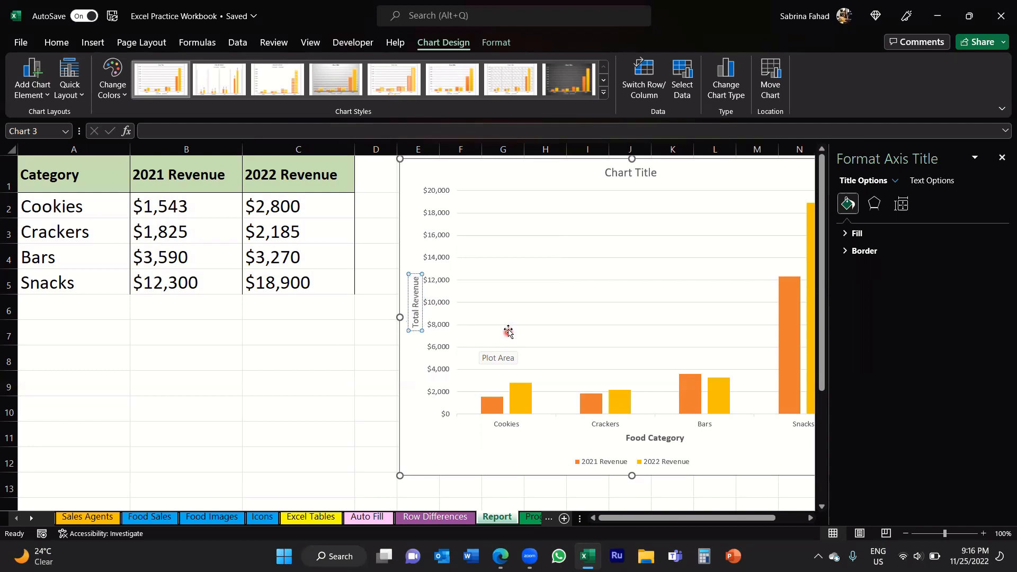
{"action": "left_click", "coordinate": [412, 172]}
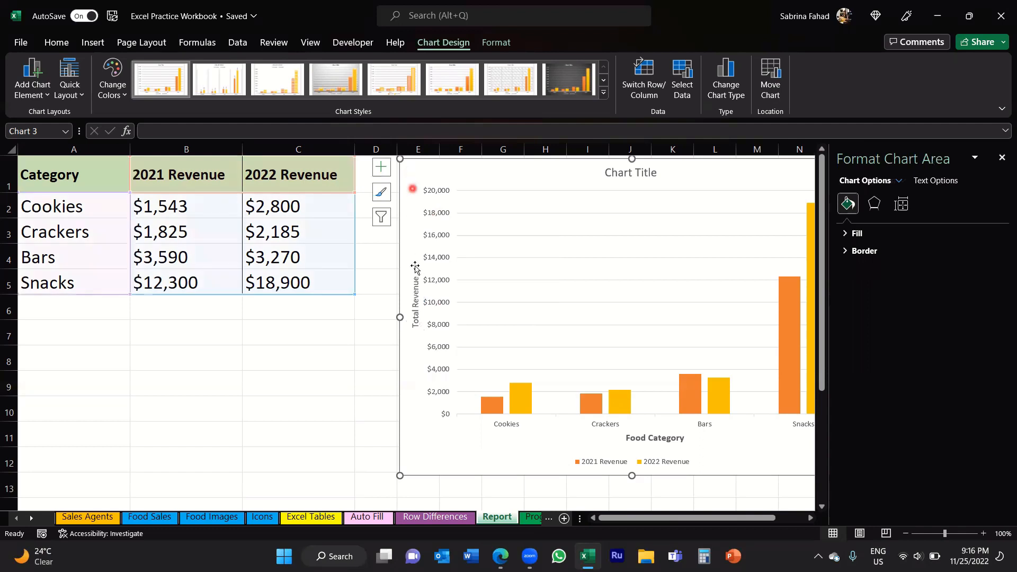
{"action": "left_click", "coordinate": [417, 304]}
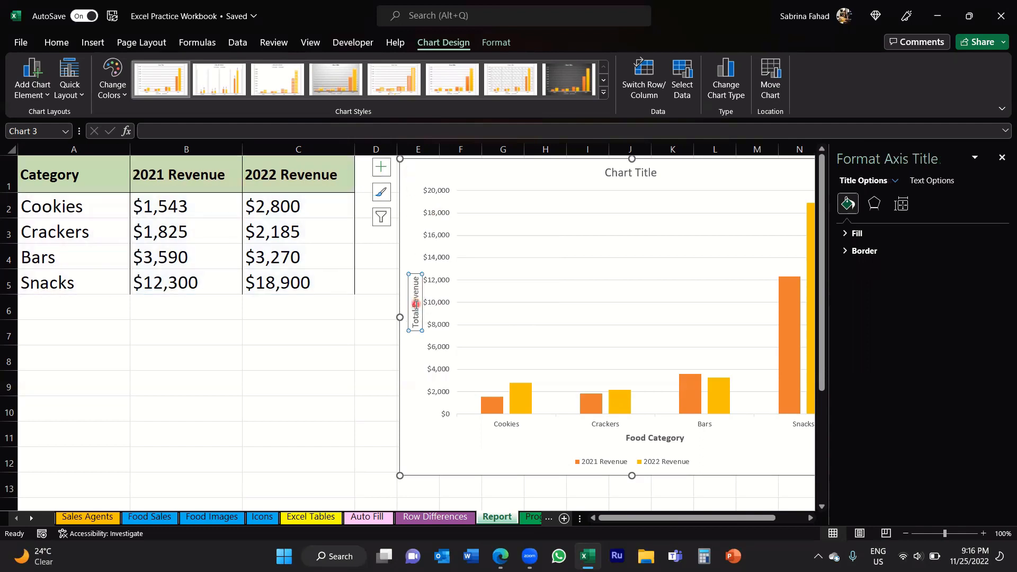
{"action": "left_click", "coordinate": [1001, 158]}
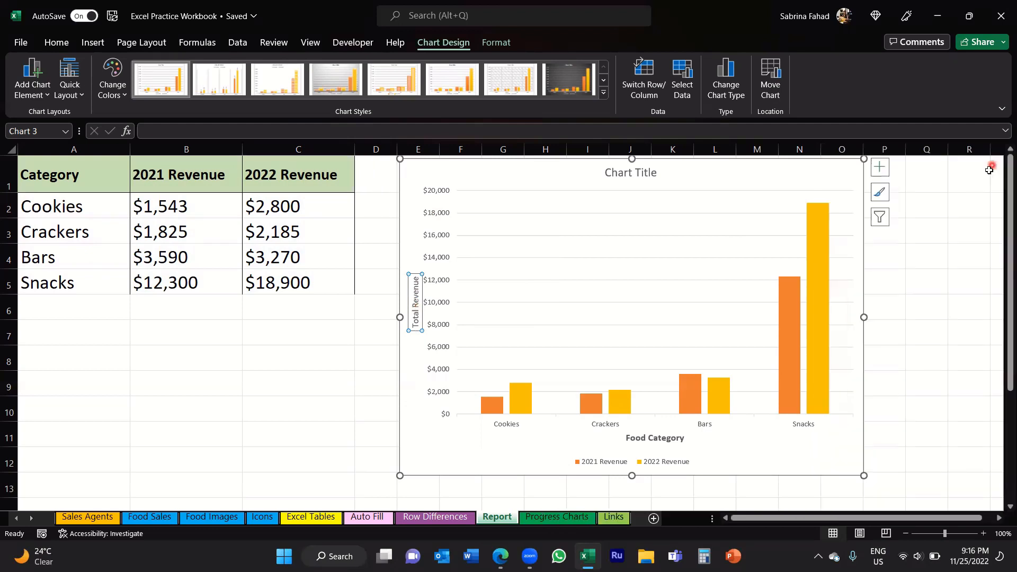
Step: Remove both axis titles from the chart
{"action": "left_click", "coordinate": [881, 172]}
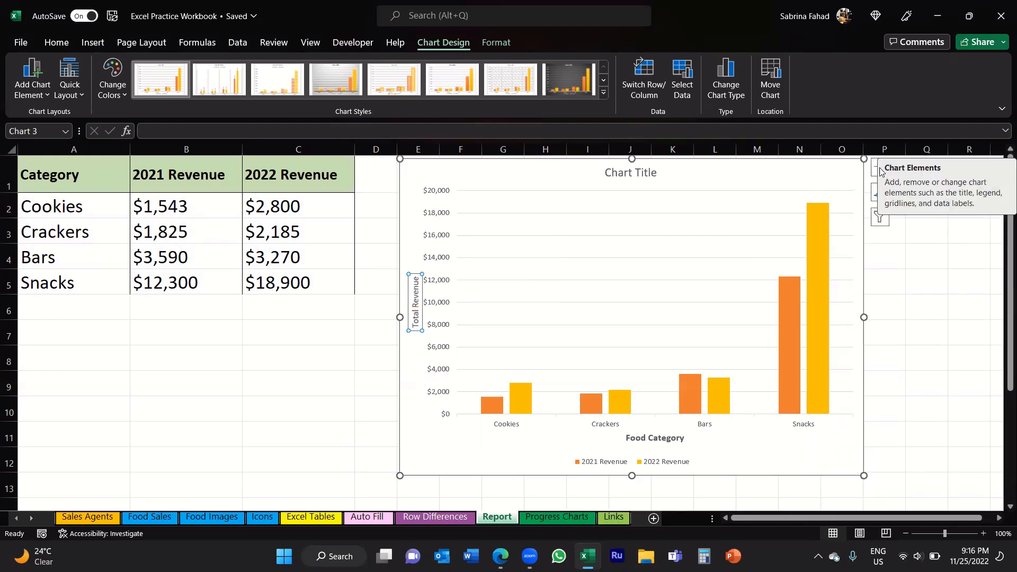
{"action": "left_click", "coordinate": [875, 169]}
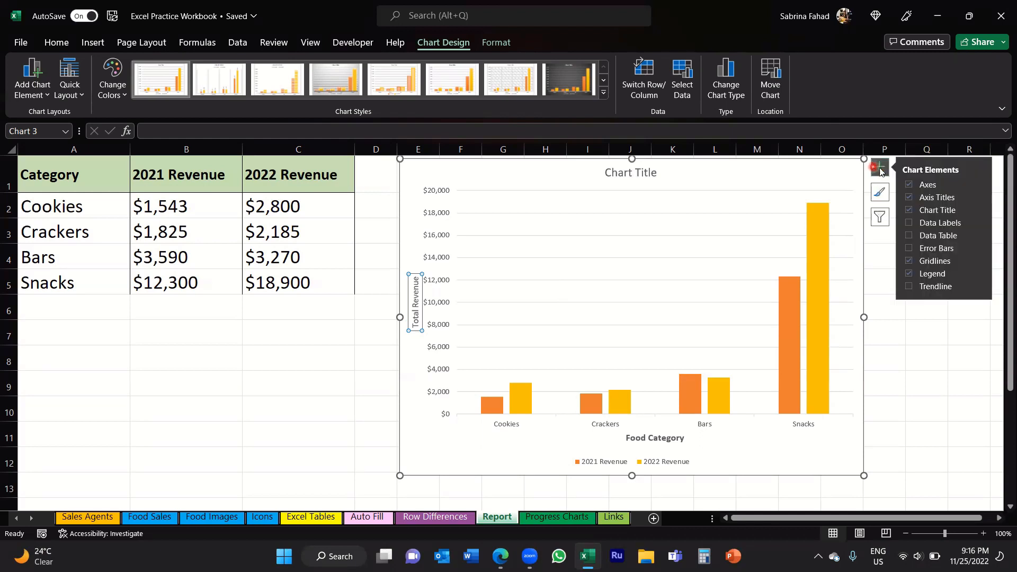
{"action": "left_click", "coordinate": [909, 198]}
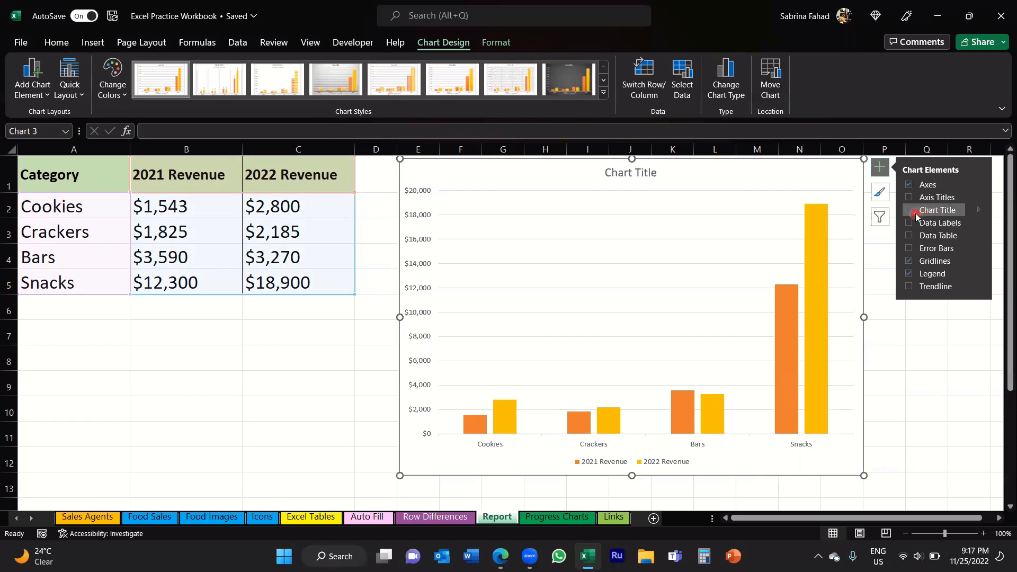
Step: Replace the chart title text with "Annual Revenue by Food Category"
{"action": "double_click", "coordinate": [639, 174]}
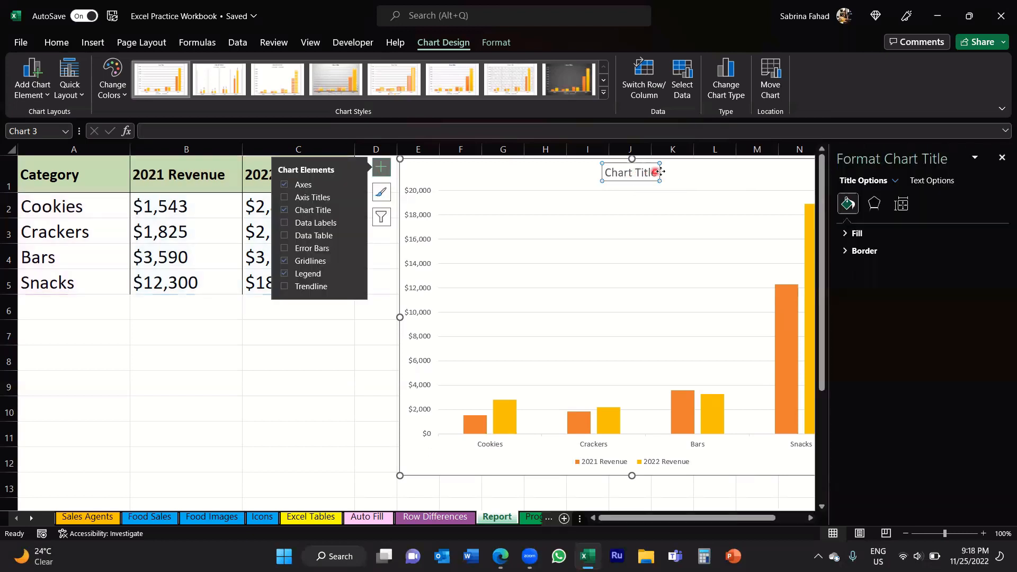
{"action": "left_click", "coordinate": [657, 172]}
{"action": "left_click_drag", "start_coordinate": [657, 172], "coordinate": [606, 173]}
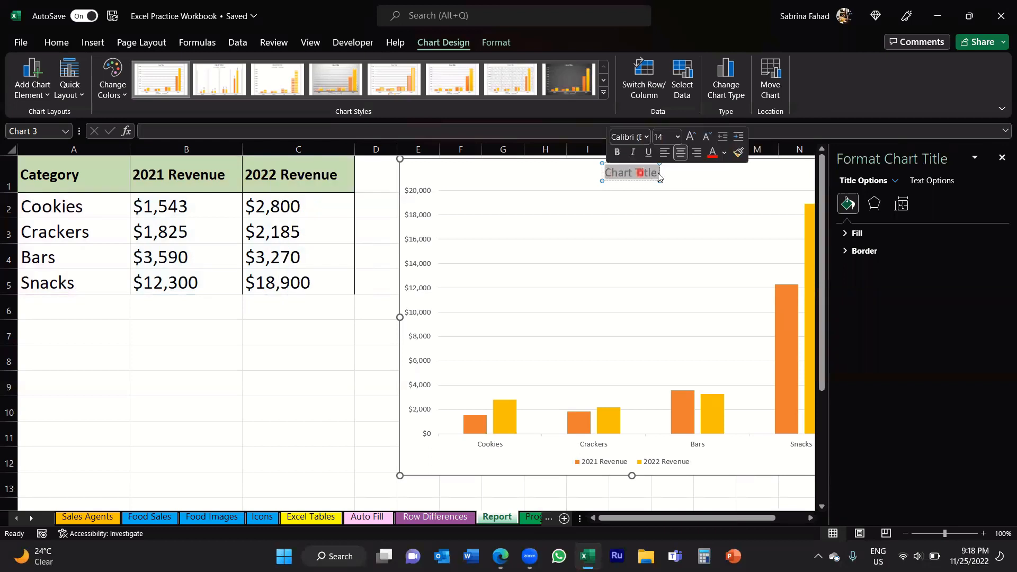
{"action": "key", "text": "Delete"}
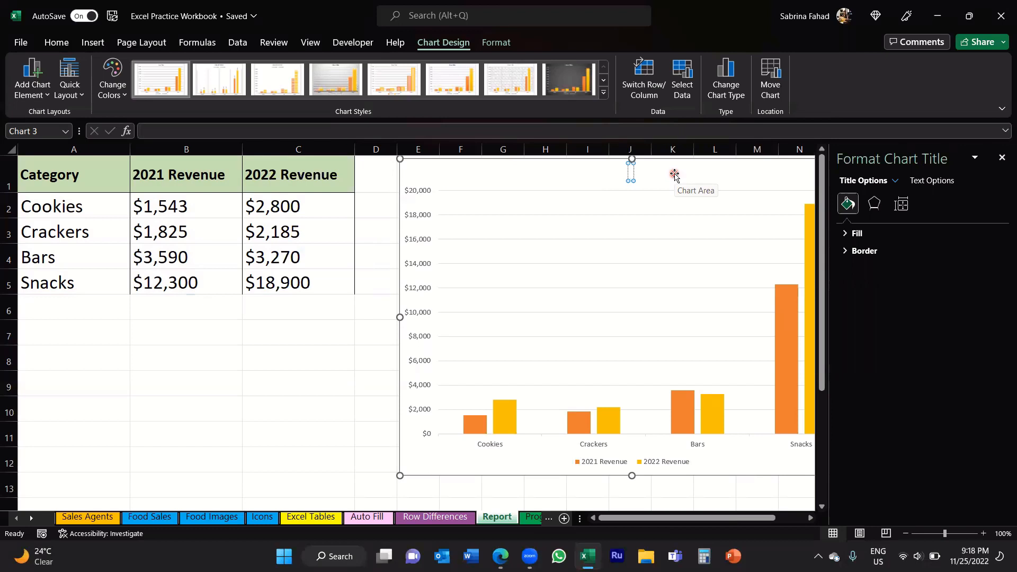
{"action": "type", "text": "Annual Reven"}
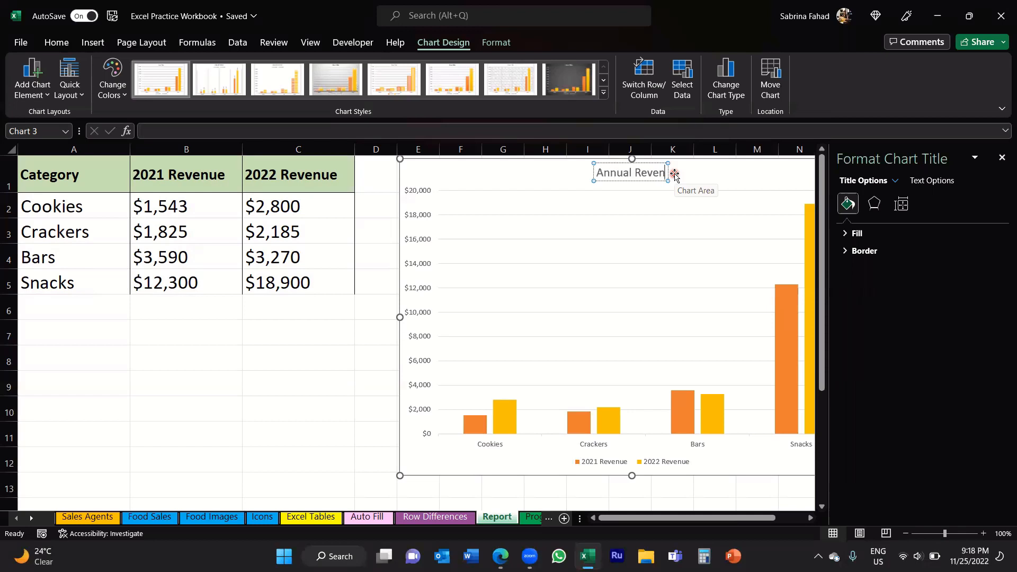
{"action": "type", "text": "ue by"}
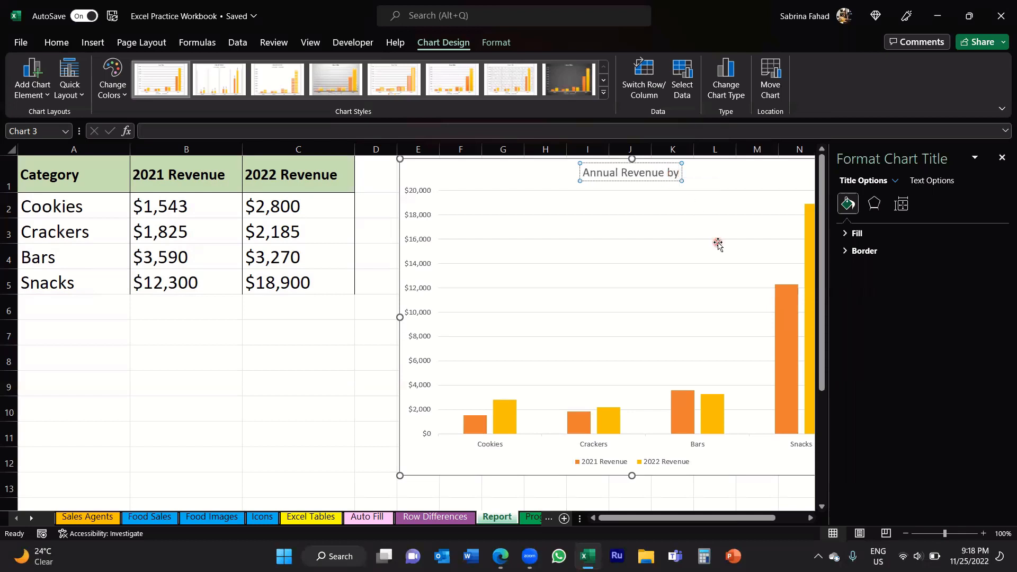
{"action": "type", "text": "Food"}
{"action": "key", "text": "BackSpace"}
{"action": "key", "text": "BackSpace"}
{"action": "key", "text": "BackSpace"}
{"action": "key", "text": "BackSpace"}
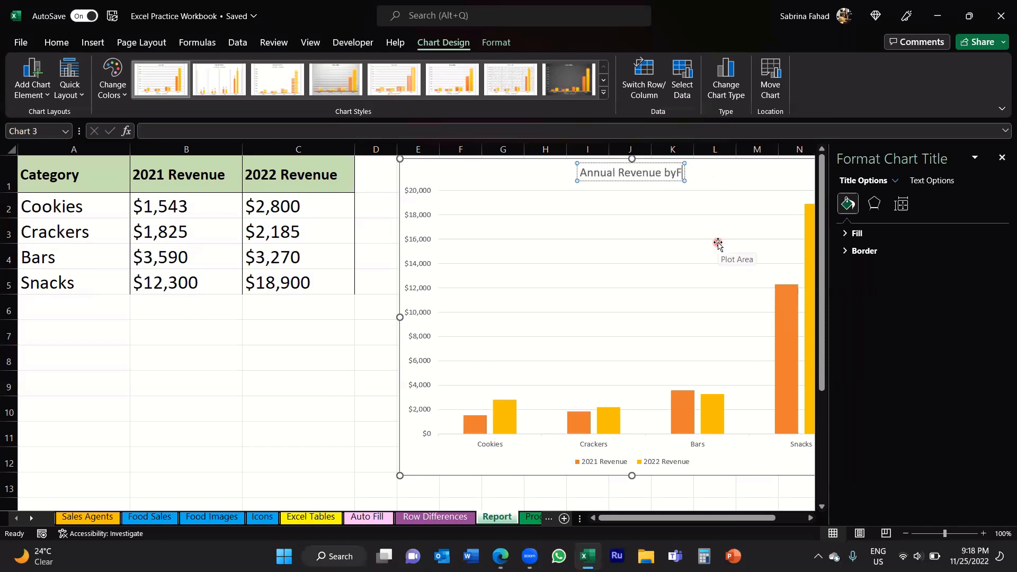
{"action": "type", "text": "Food Category"}
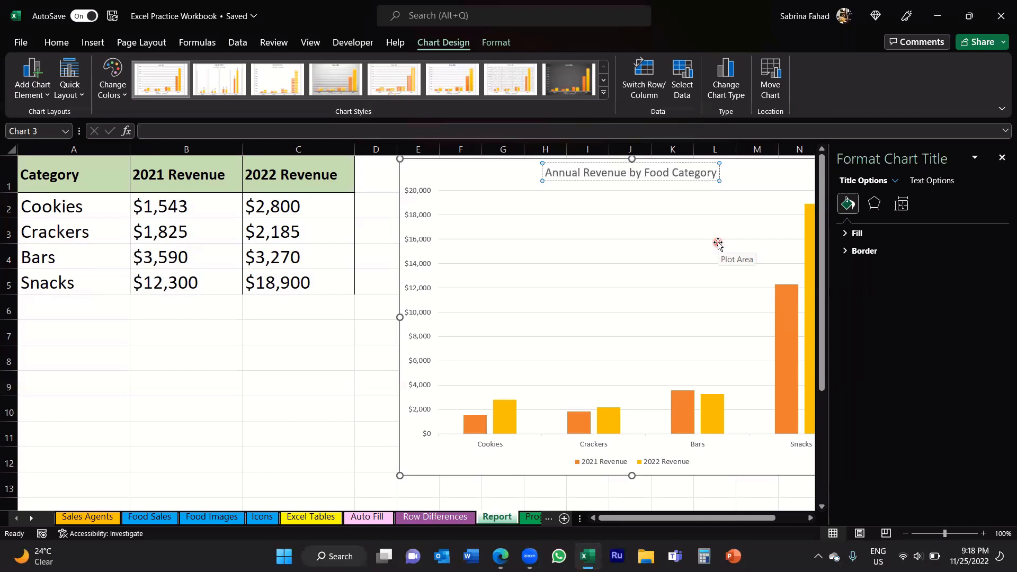
Step: Make the chart title bold with font size 18 and close the title formatting pane
{"action": "left_click", "coordinate": [649, 181]}
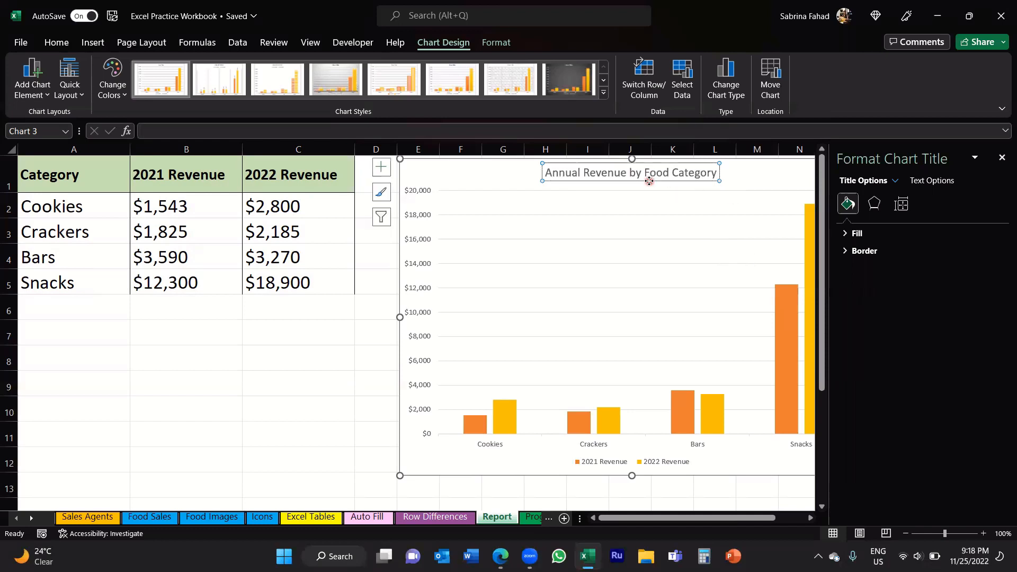
{"action": "left_click", "coordinate": [56, 43]}
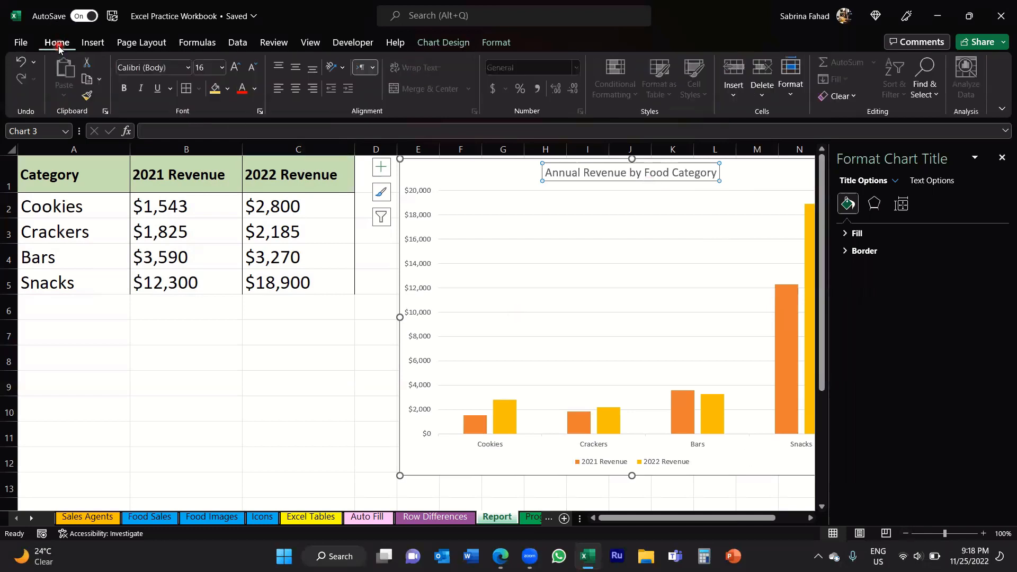
{"action": "left_click", "coordinate": [124, 89]}
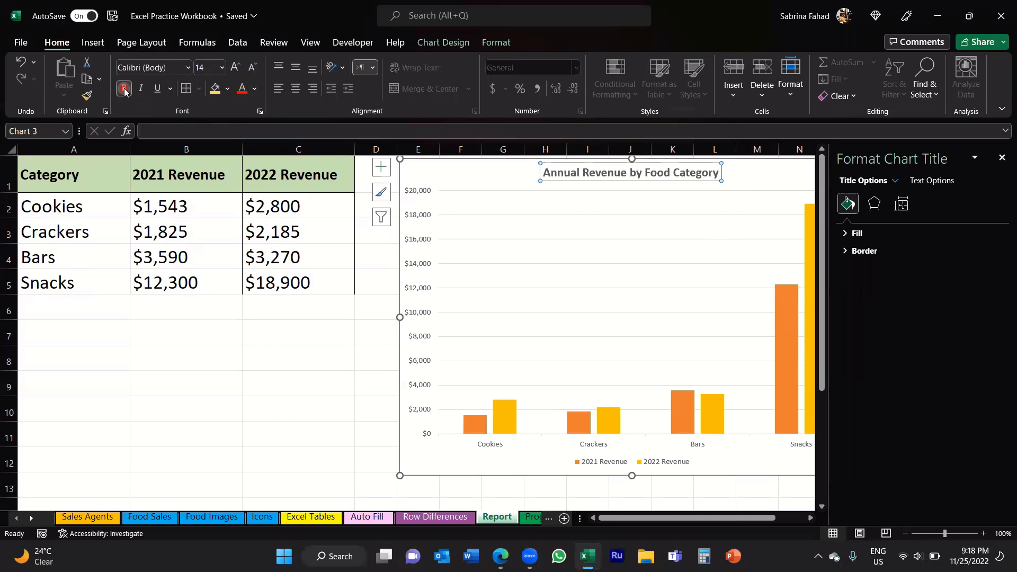
{"action": "left_click", "coordinate": [222, 67]}
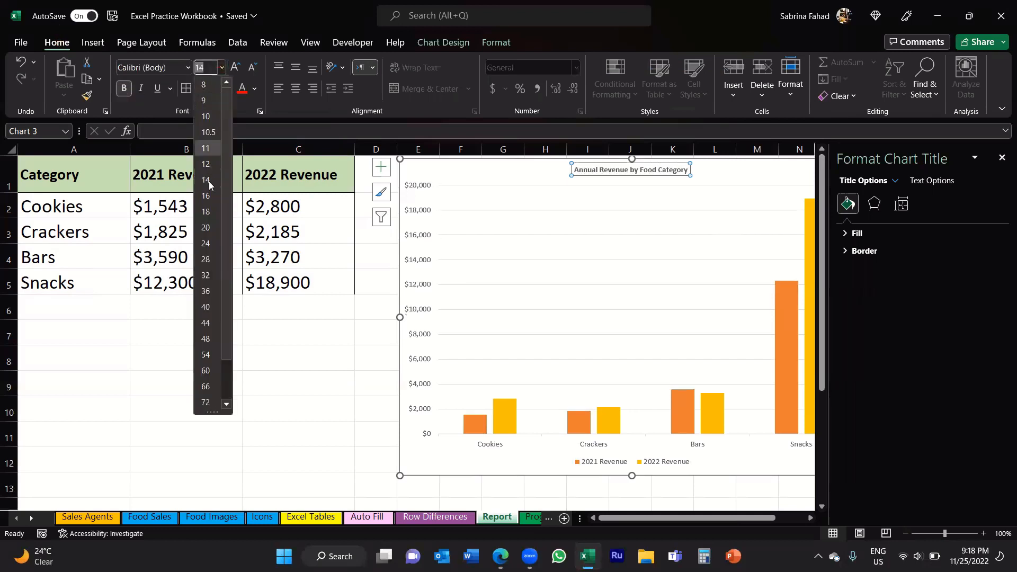
{"action": "left_click", "coordinate": [206, 212]}
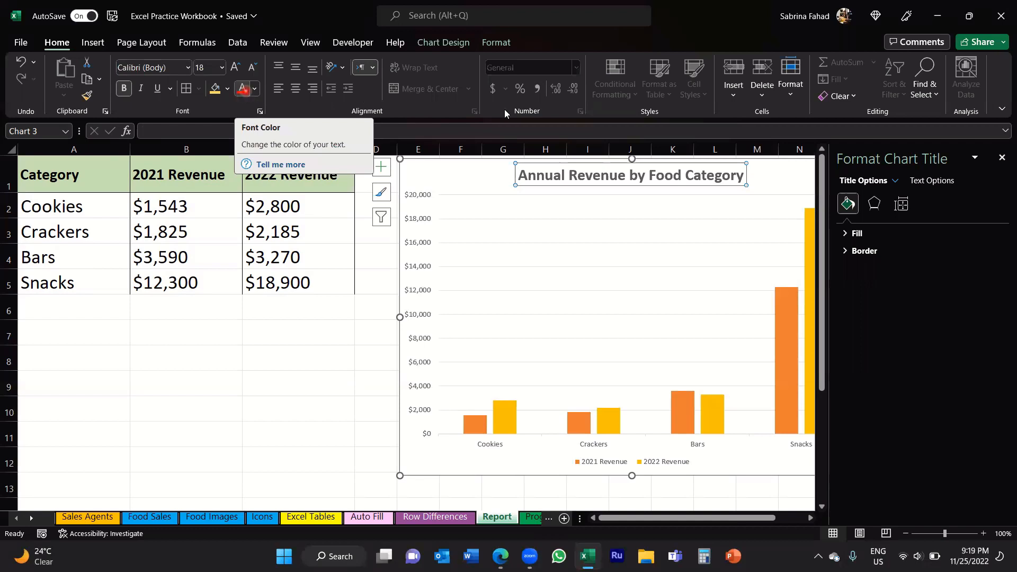
{"action": "left_click", "coordinate": [1003, 157]}
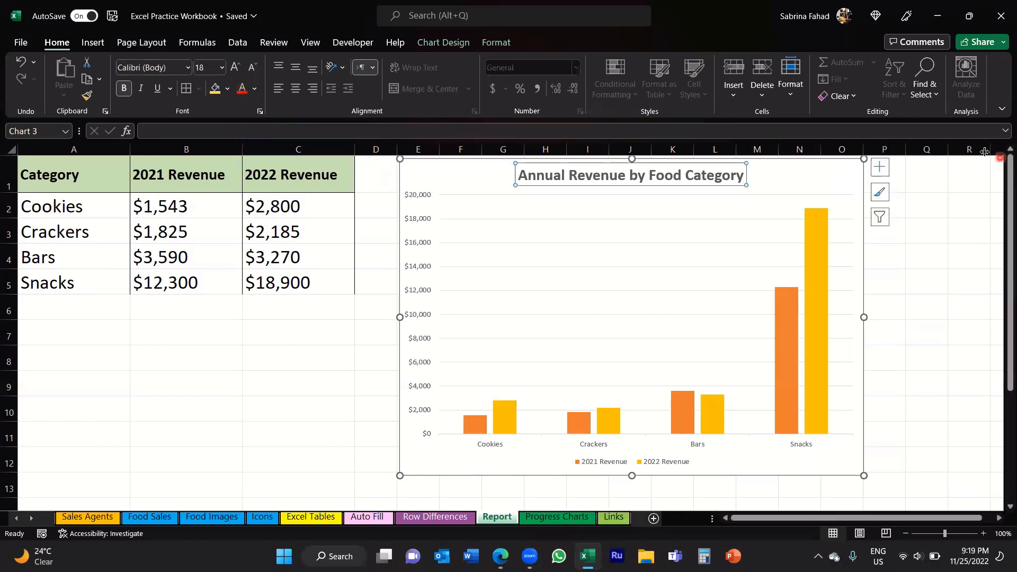
Step: Add data labels to the columns of both revenue series in the chart
{"action": "left_click", "coordinate": [878, 168]}
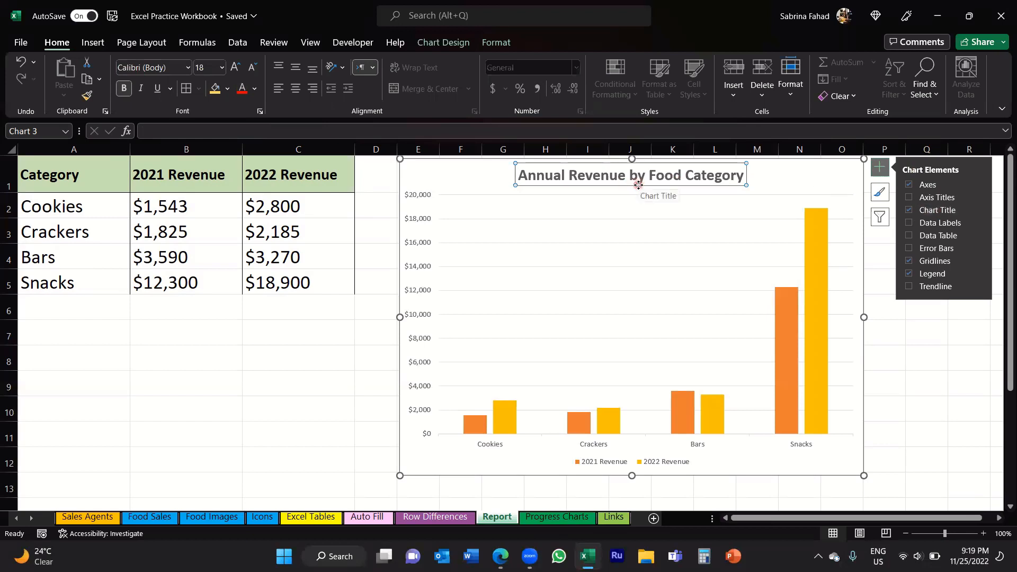
{"action": "left_click", "coordinate": [935, 229]}
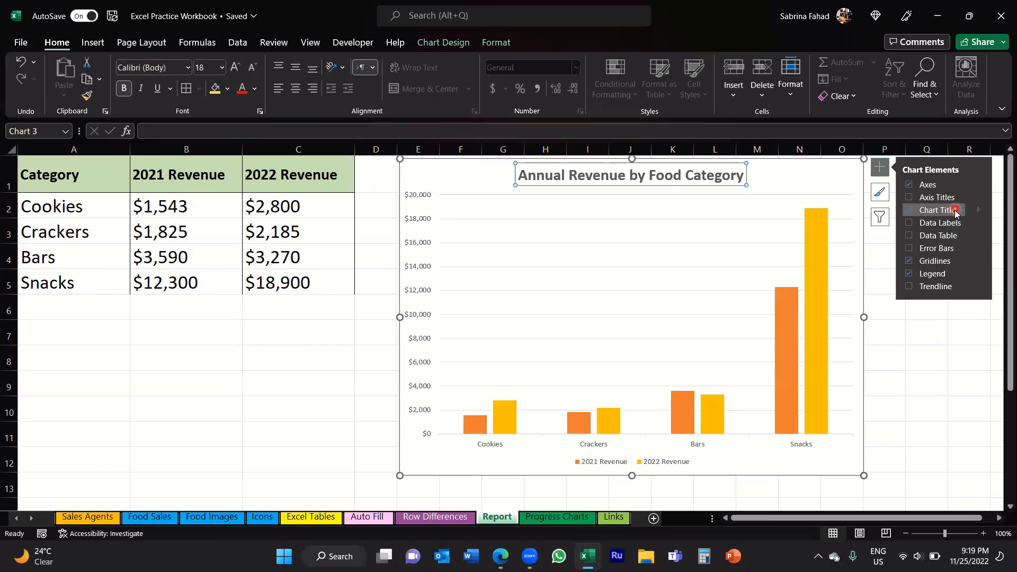
{"action": "left_click", "coordinate": [910, 225]}
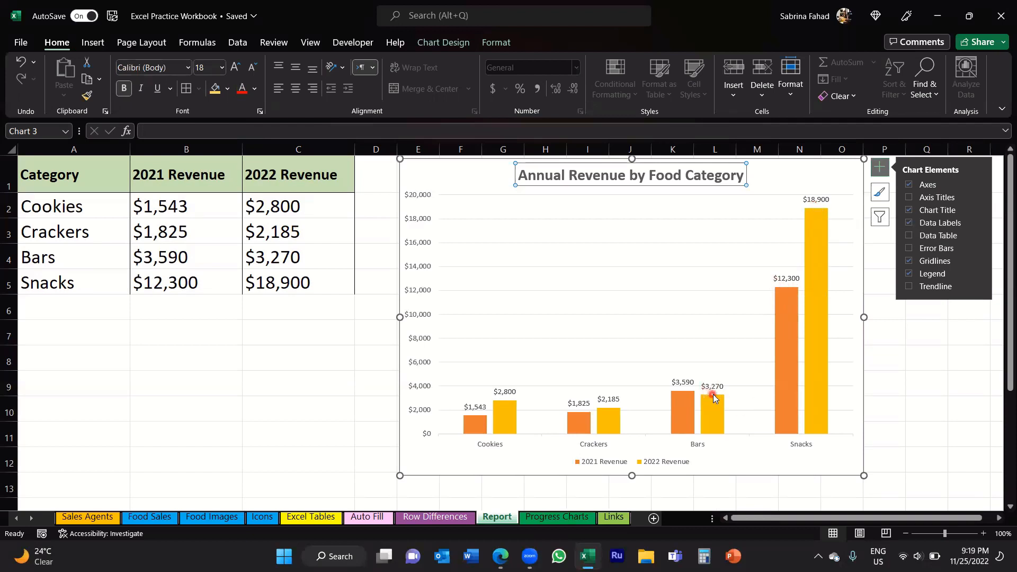
Step: Make the data labels of the 2022 Revenue series bold with font size 10.5
{"action": "mouse_move", "coordinate": [683, 393]}
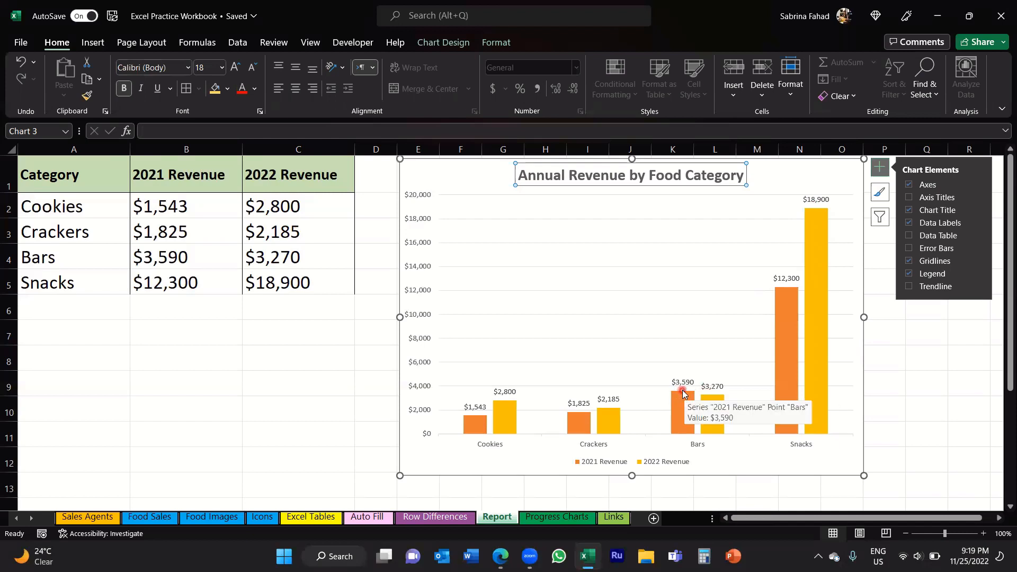
{"action": "left_click", "coordinate": [817, 200]}
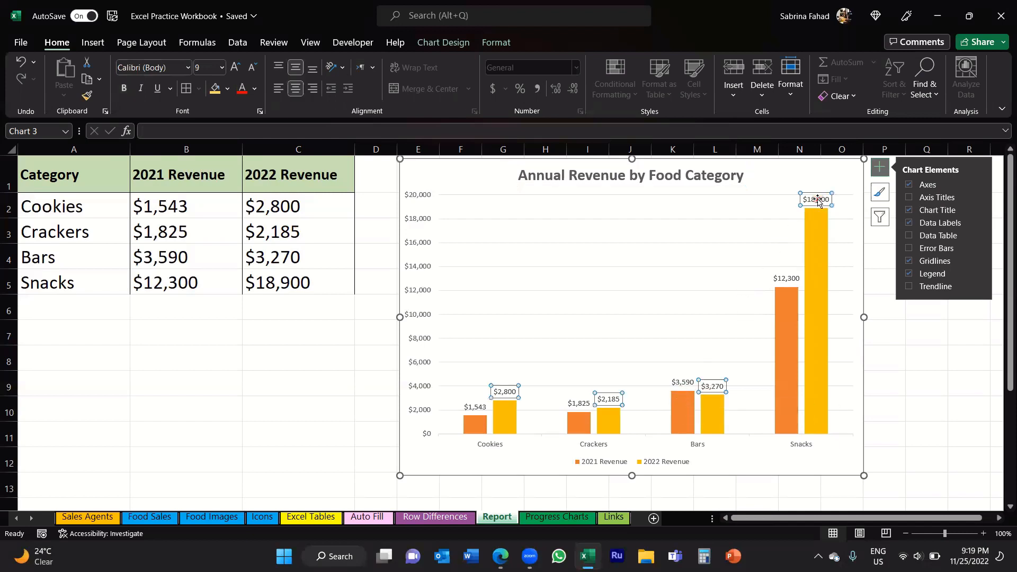
{"action": "left_click", "coordinate": [818, 204]}
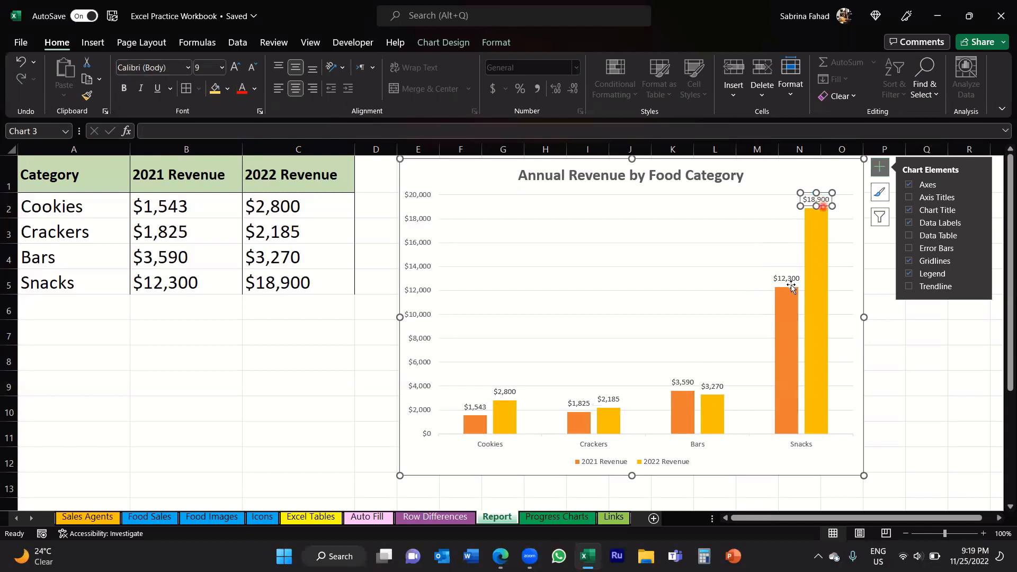
{"action": "left_click", "coordinate": [824, 200]}
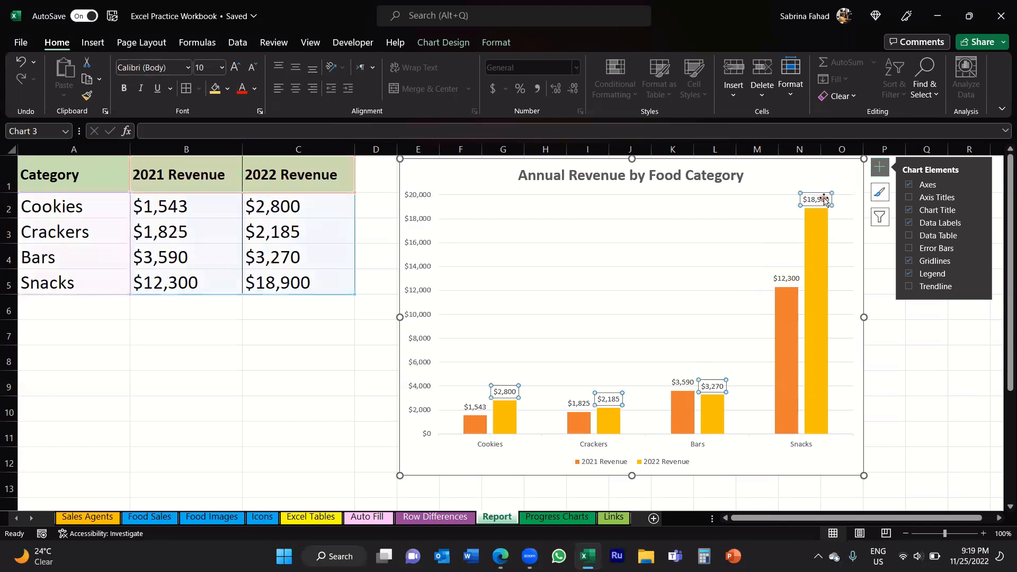
{"action": "left_click", "coordinate": [822, 200]}
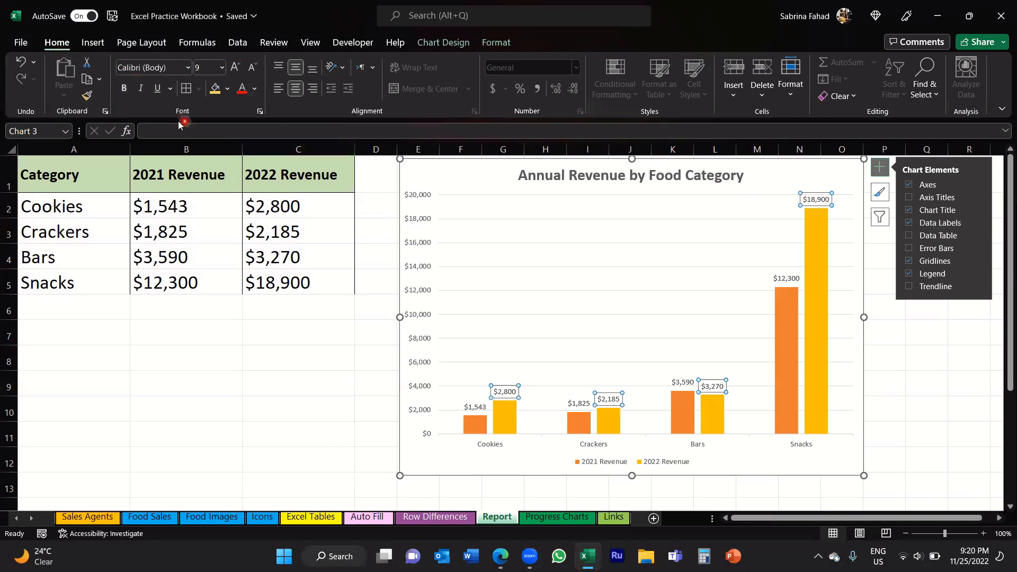
{"action": "left_click", "coordinate": [123, 89]}
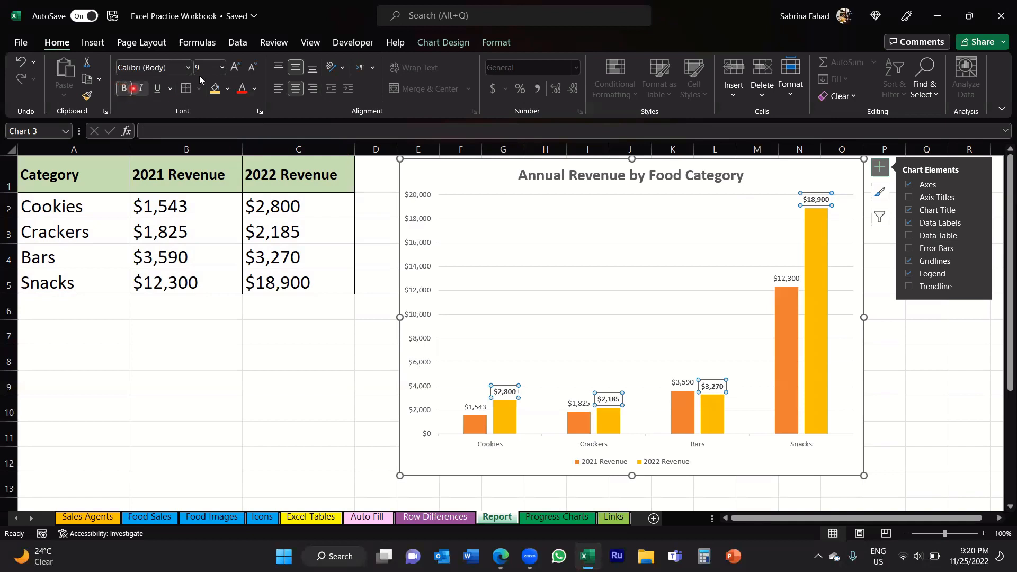
{"action": "left_click", "coordinate": [222, 69]}
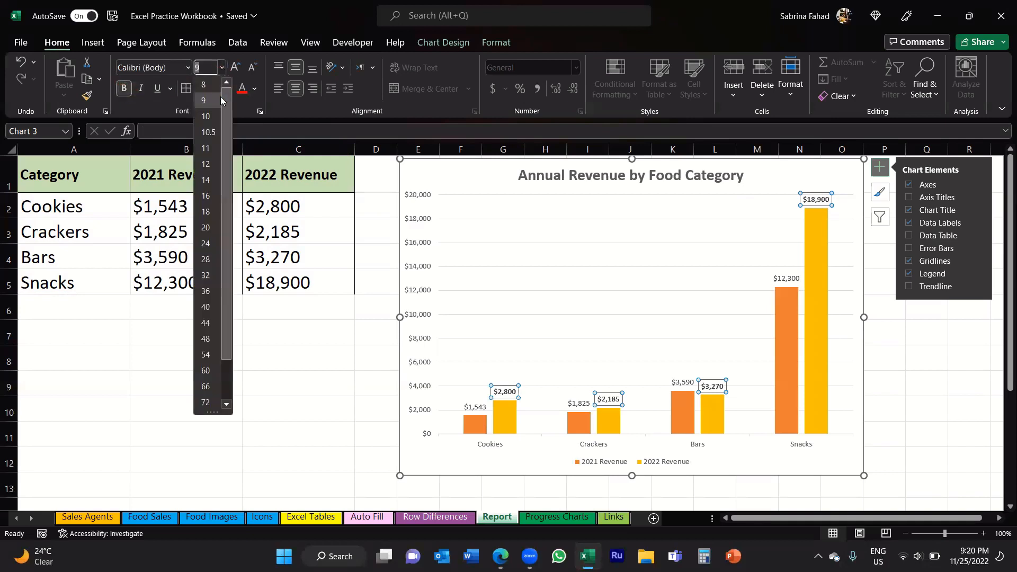
{"action": "left_click", "coordinate": [212, 134]}
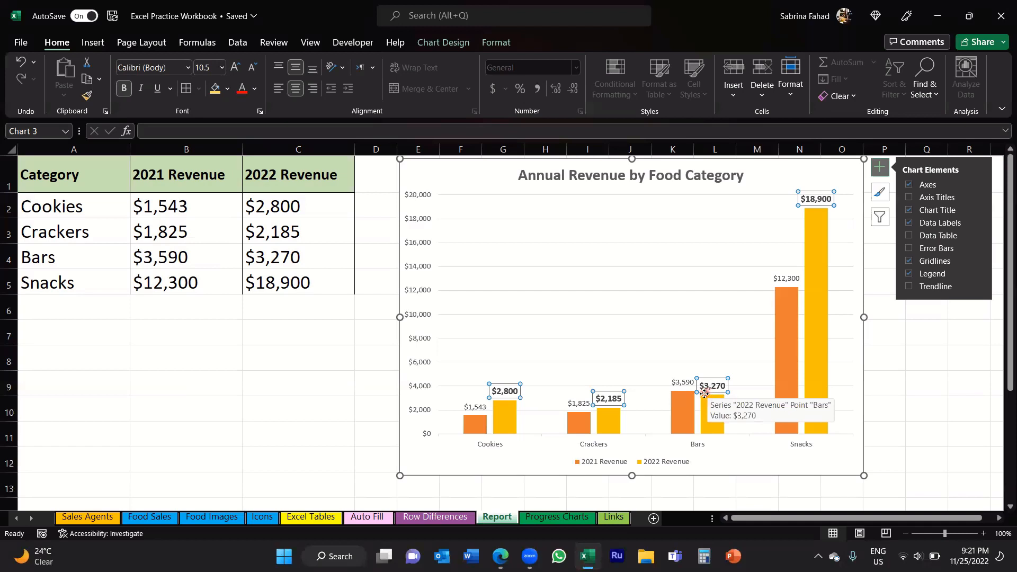
Step: Make the data labels of the 2021 Revenue series bold with font size 11 and deselect the chart
{"action": "left_click", "coordinate": [792, 279]}
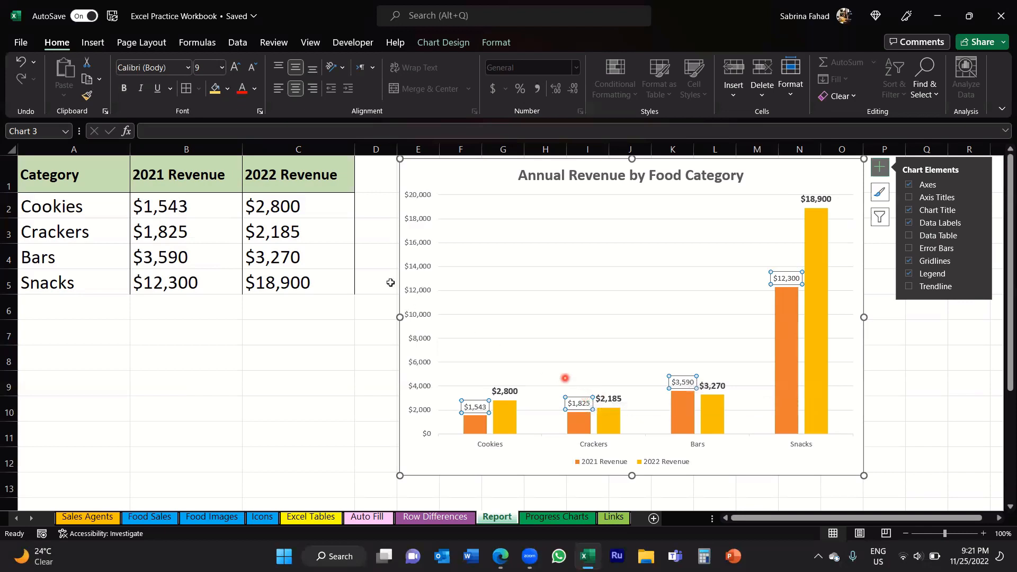
{"action": "left_click", "coordinate": [124, 88]}
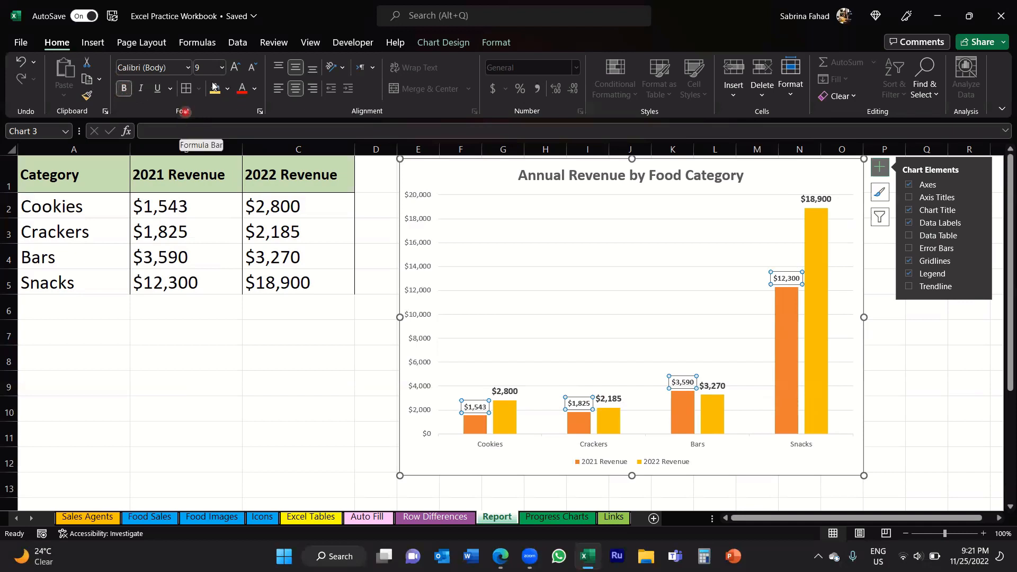
{"action": "left_click", "coordinate": [222, 67]}
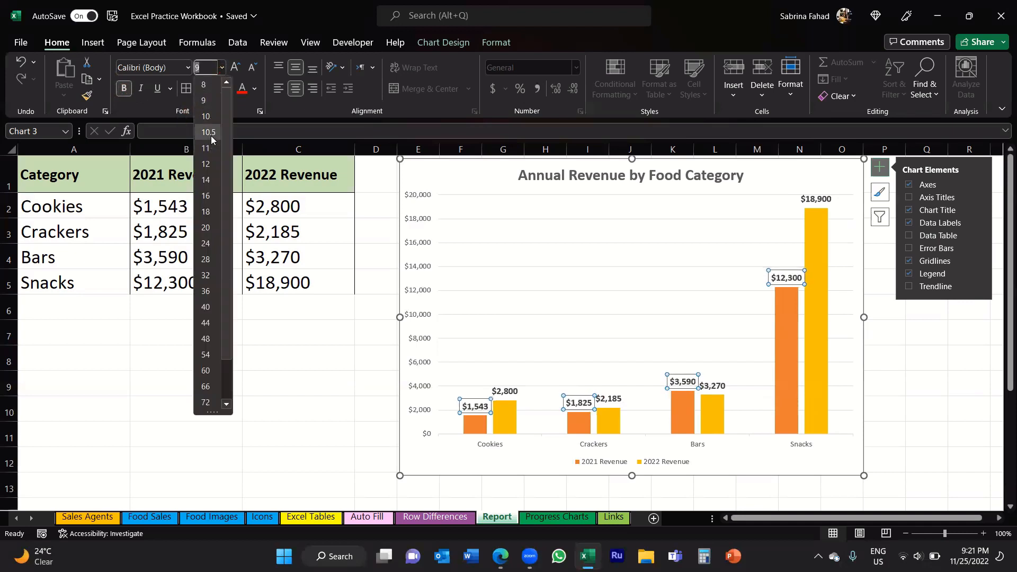
{"action": "left_click", "coordinate": [209, 150]}
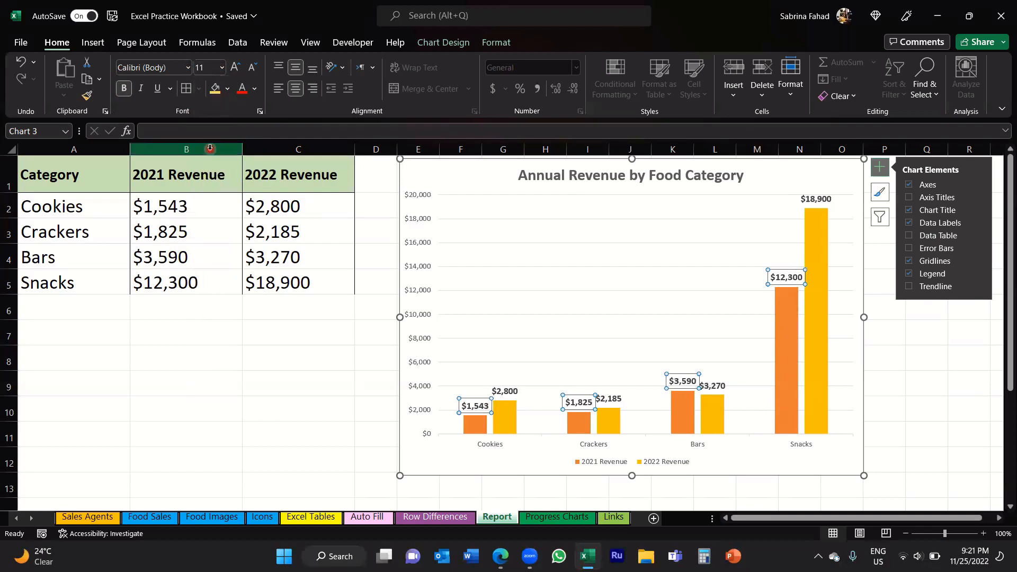
{"action": "left_click", "coordinate": [886, 453]}
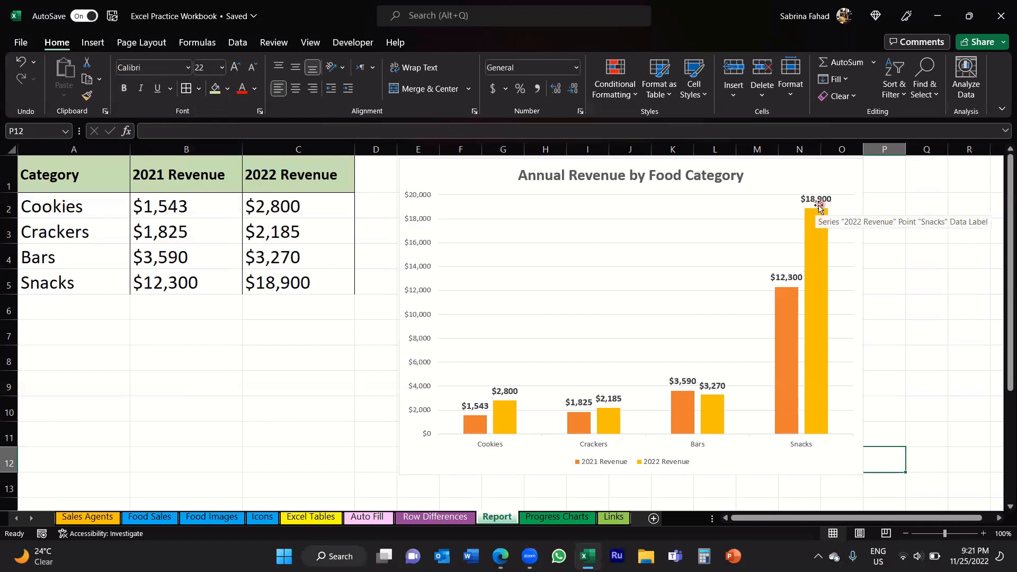
Step: Remove the primary vertical axis from the revenue chart and deselect the chart
{"action": "mouse_move", "coordinate": [786, 287]}
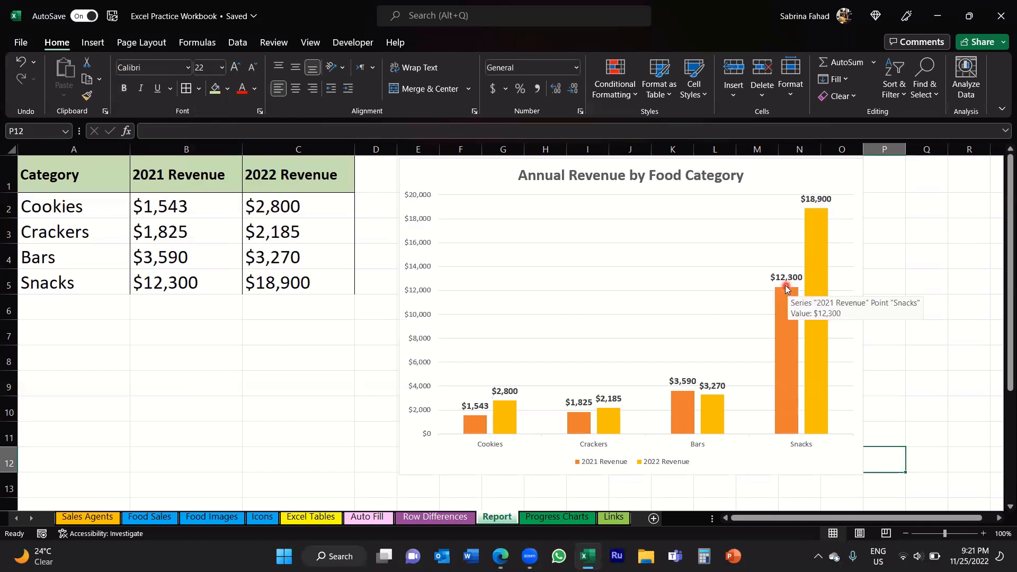
{"action": "left_click", "coordinate": [803, 174]}
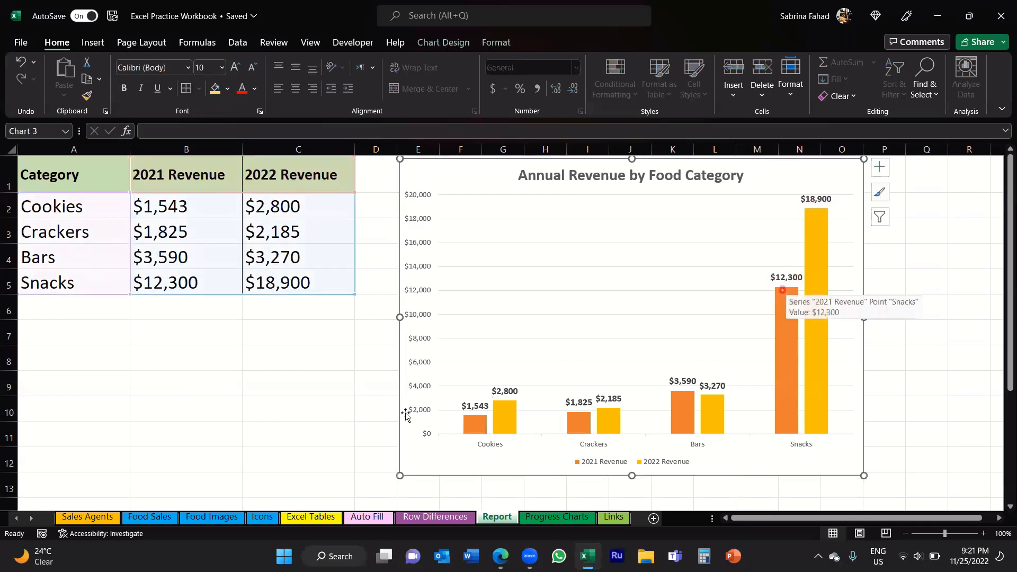
{"action": "left_click", "coordinate": [432, 196]}
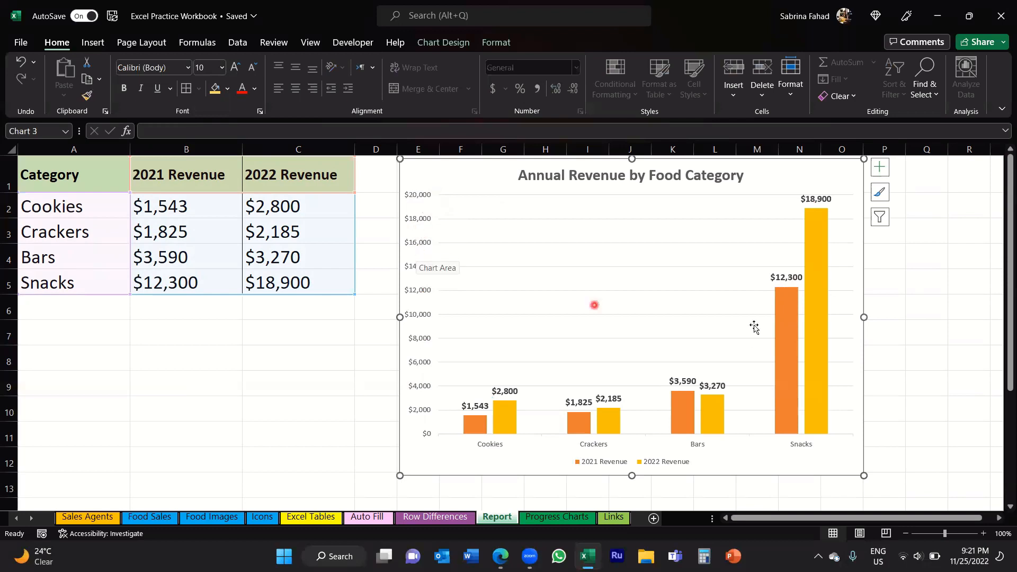
{"action": "mouse_move", "coordinate": [778, 295]}
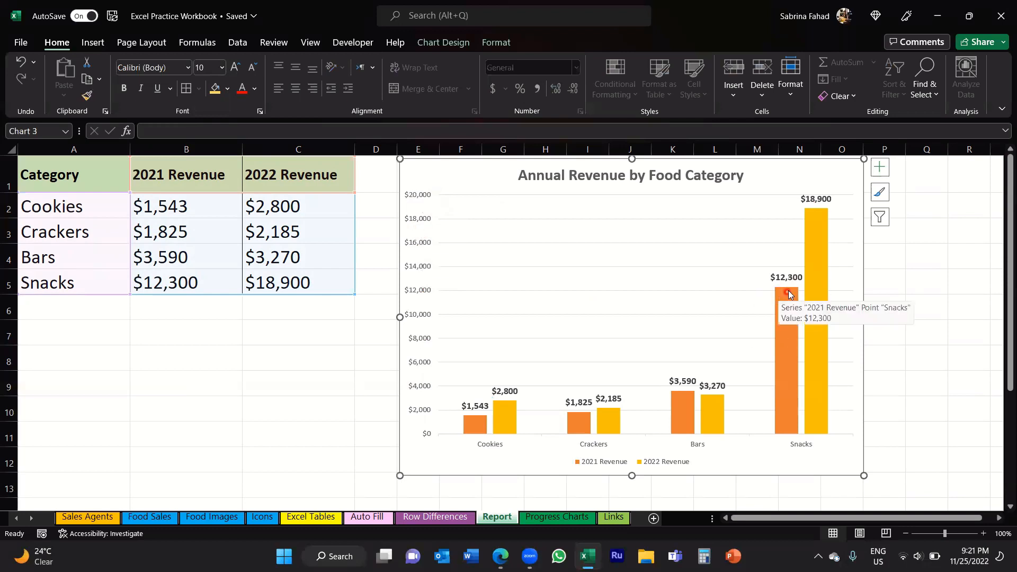
{"action": "mouse_move", "coordinate": [816, 217]}
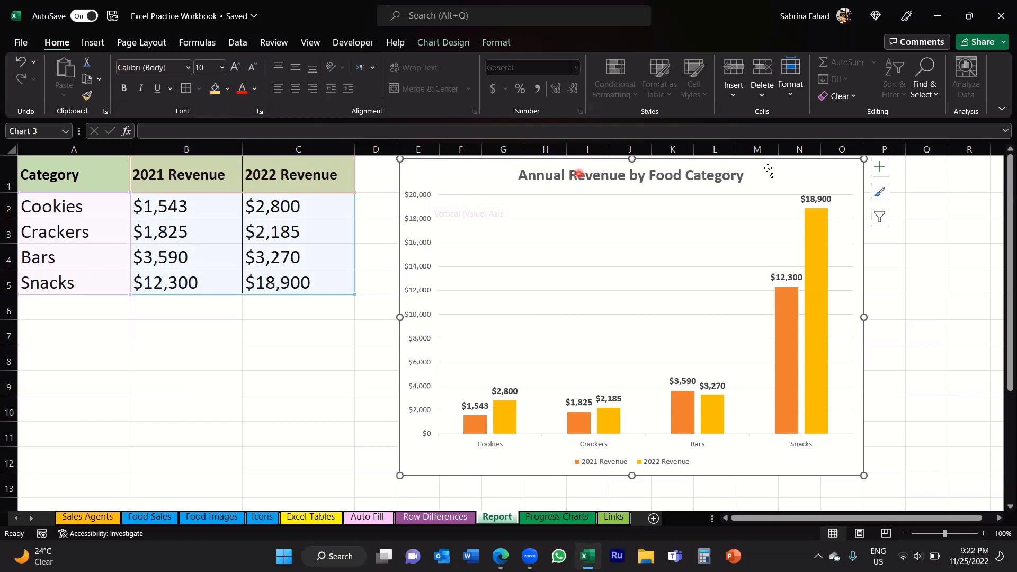
{"action": "left_click", "coordinate": [877, 168]}
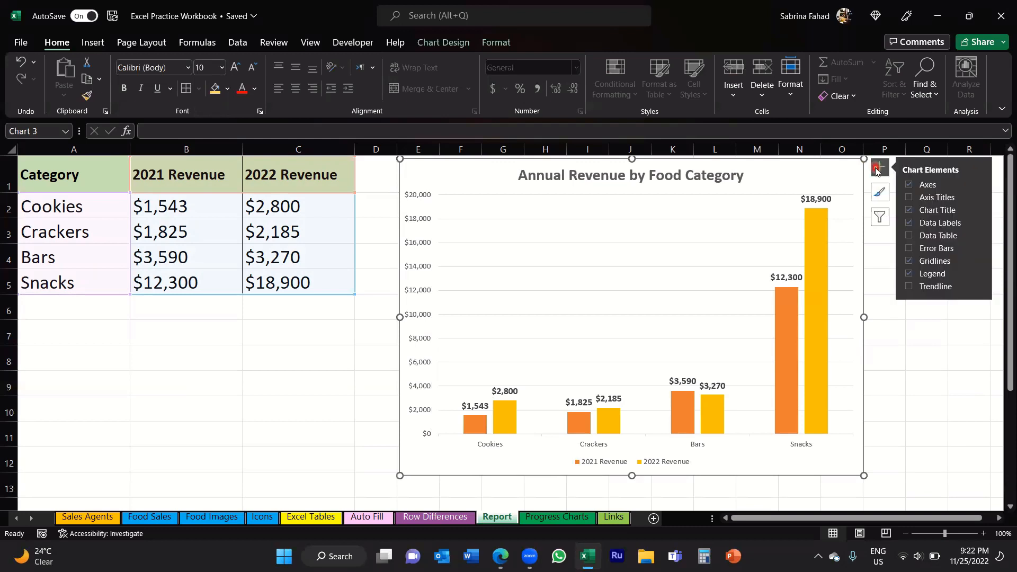
{"action": "left_click", "coordinate": [928, 188]}
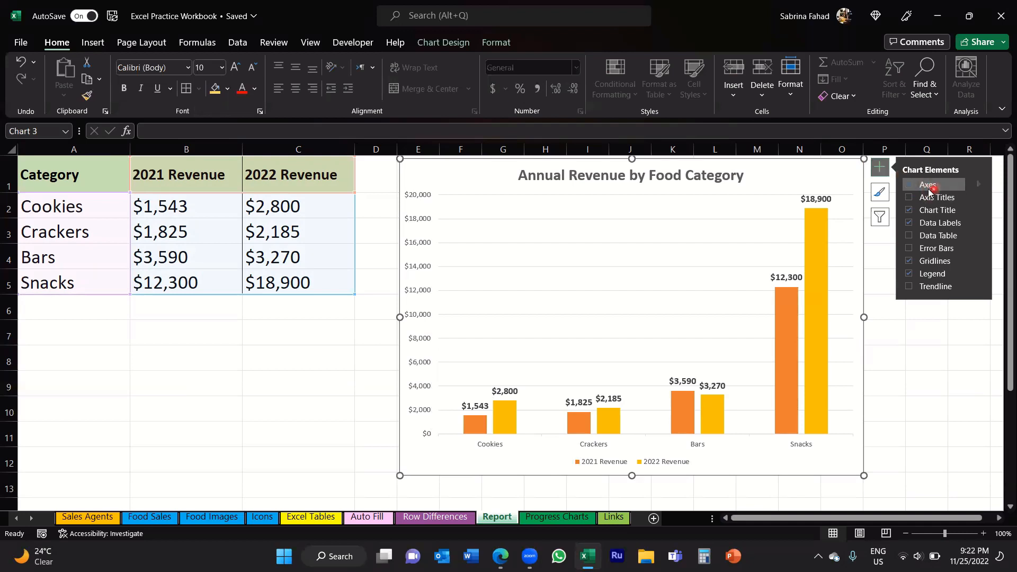
{"action": "left_click", "coordinate": [980, 184]}
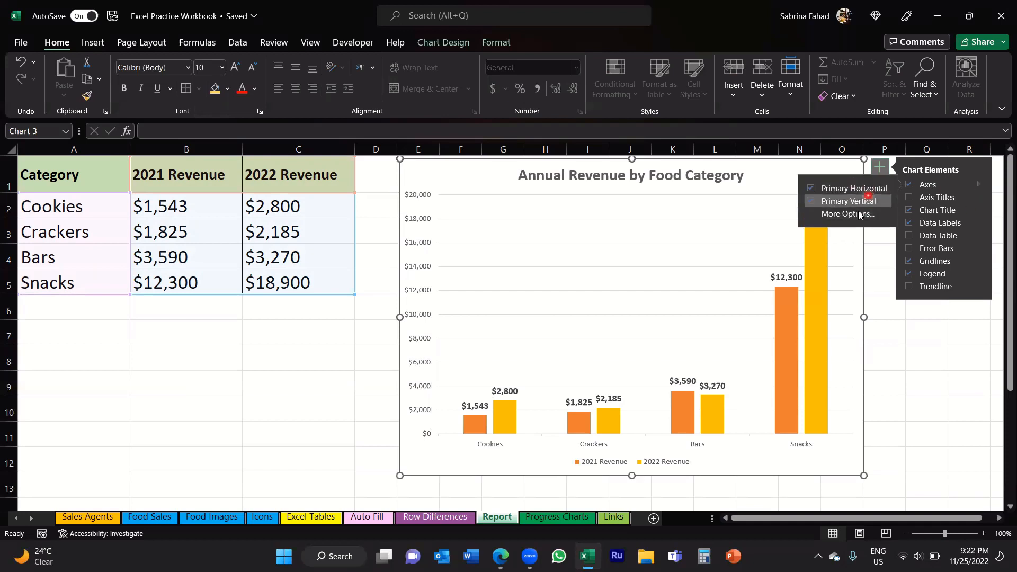
{"action": "left_click", "coordinate": [877, 200]}
{"action": "left_click", "coordinate": [886, 189]}
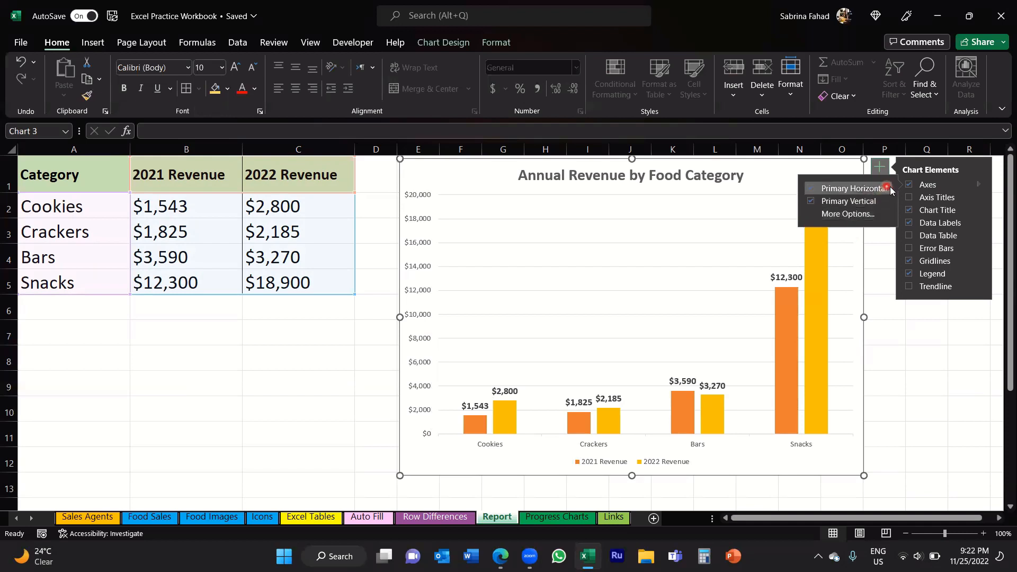
{"action": "left_click", "coordinate": [888, 202]}
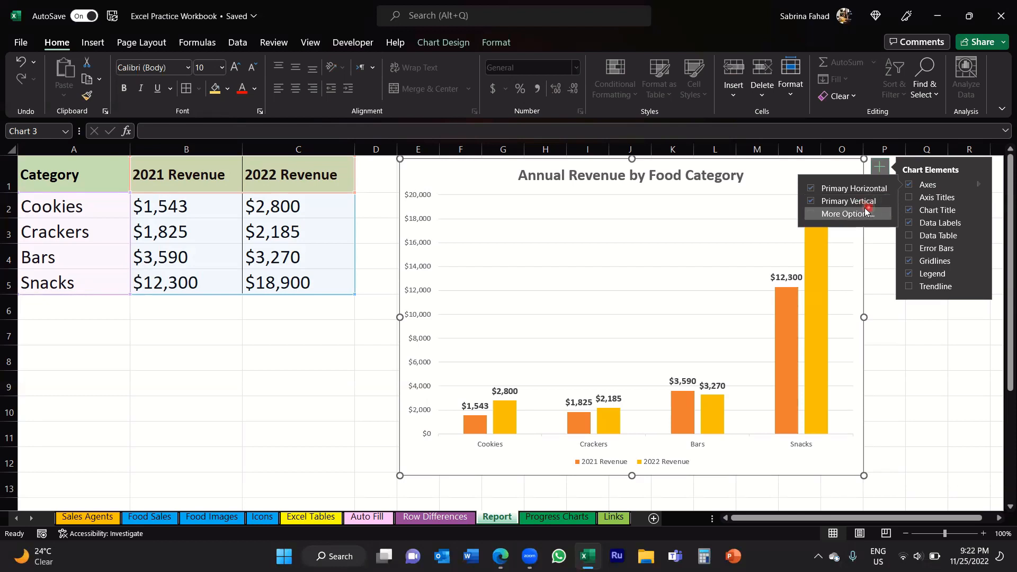
{"action": "left_click", "coordinate": [812, 203]}
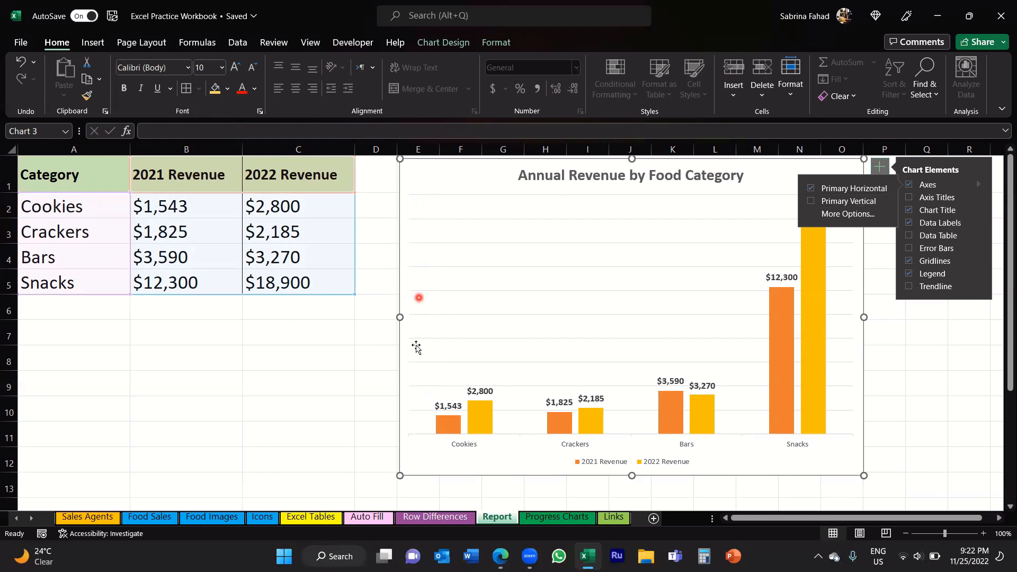
{"action": "left_click", "coordinate": [922, 381]}
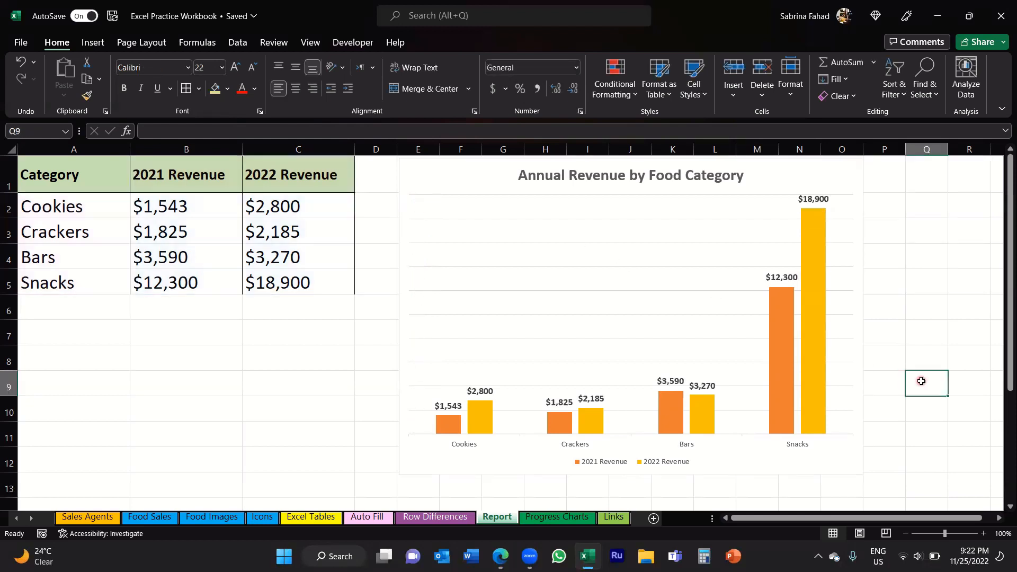
Step: Add a data table beneath the columns of the revenue chart
{"action": "left_click", "coordinate": [481, 182]}
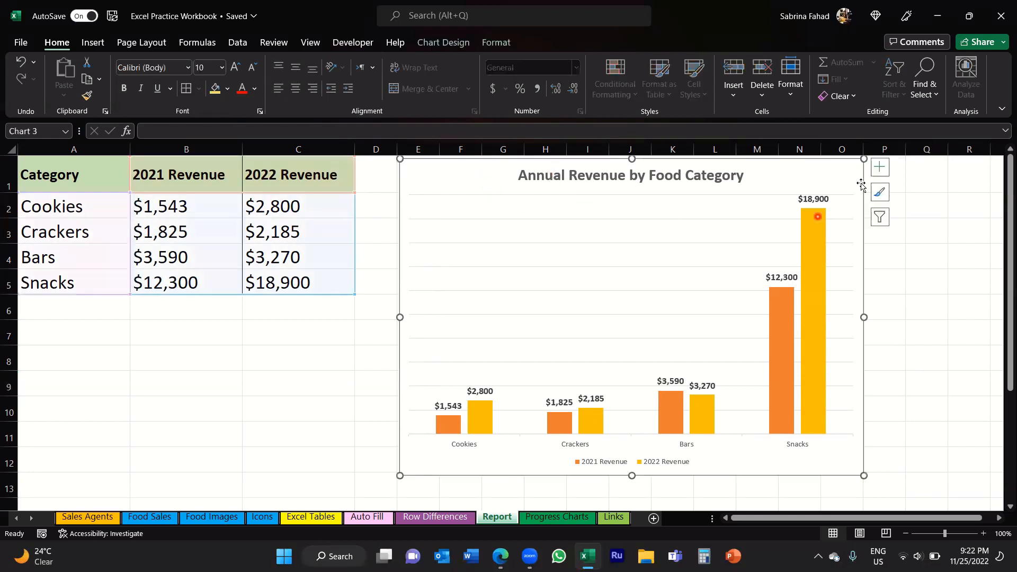
{"action": "left_click", "coordinate": [880, 168]}
{"action": "left_click", "coordinate": [975, 166]}
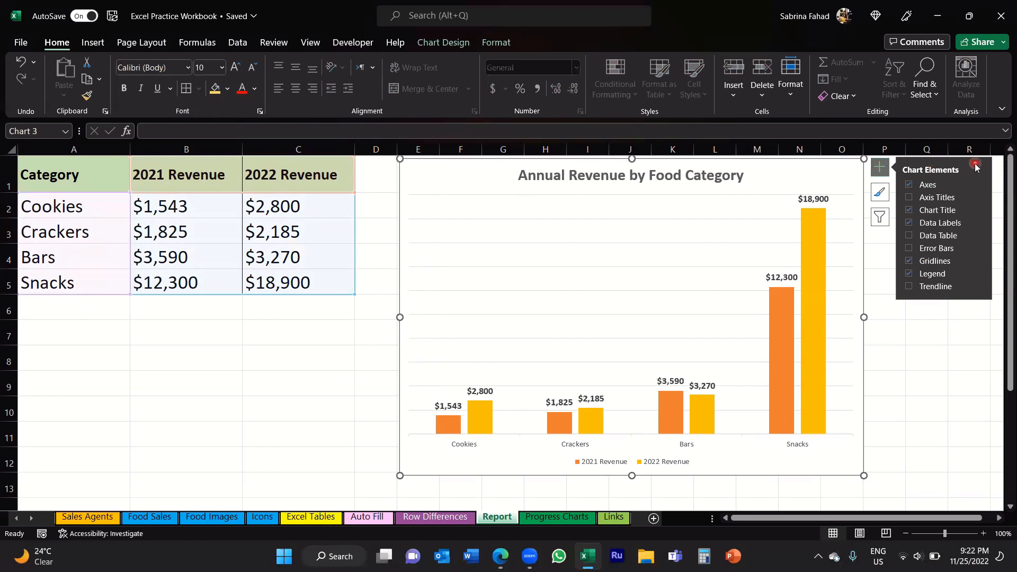
{"action": "left_click", "coordinate": [944, 223]}
{"action": "left_click", "coordinate": [940, 227]}
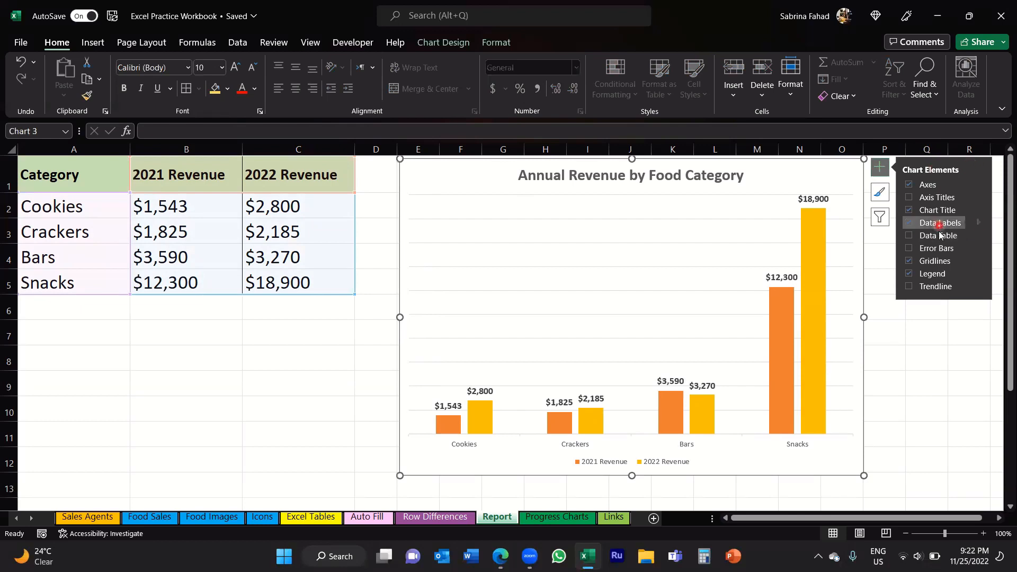
{"action": "left_click", "coordinate": [937, 239]}
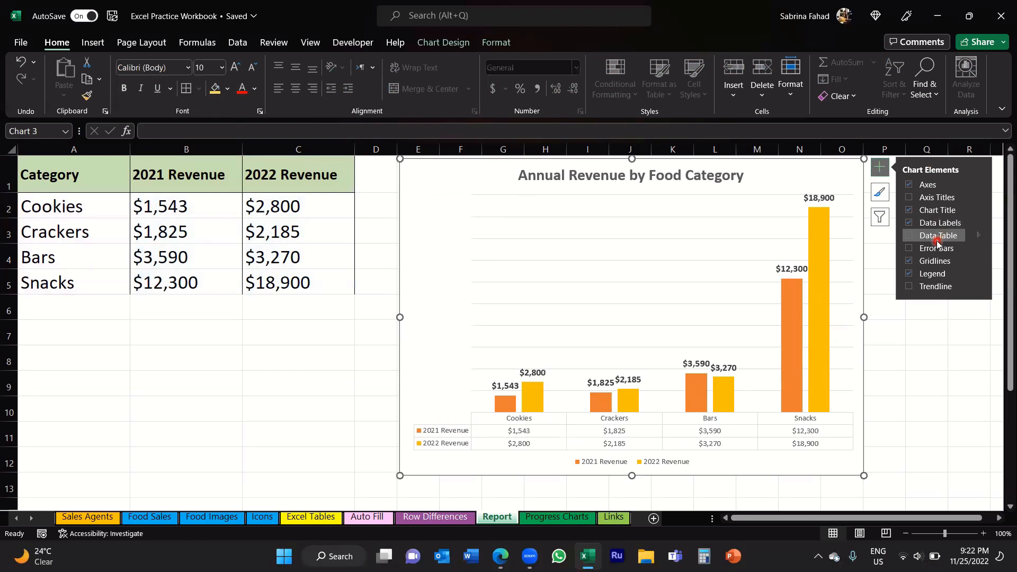
{"action": "left_click", "coordinate": [911, 239]}
{"action": "left_click", "coordinate": [909, 240]}
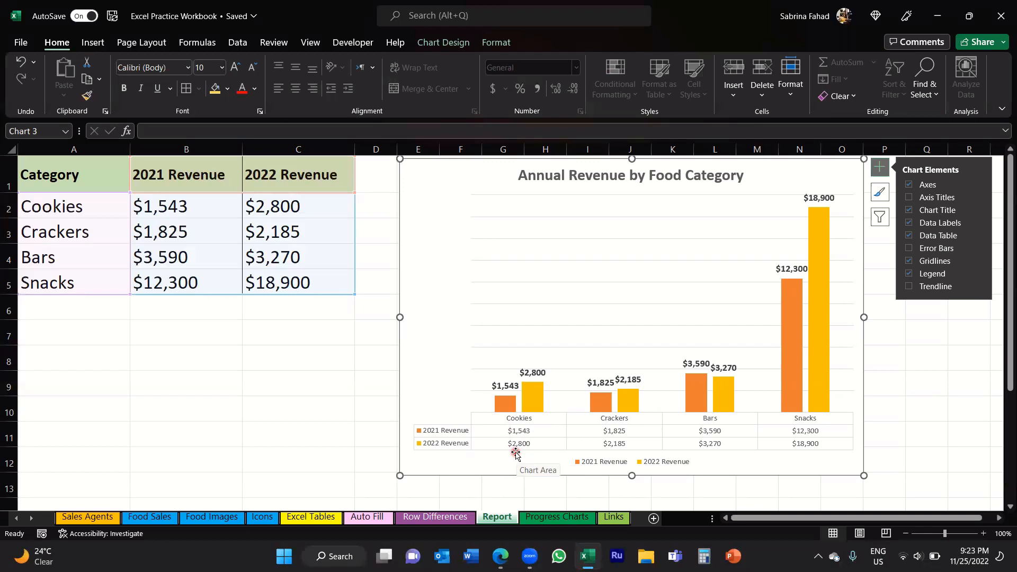
Step: Remove the data table from the revenue chart
{"action": "left_click", "coordinate": [909, 235]}
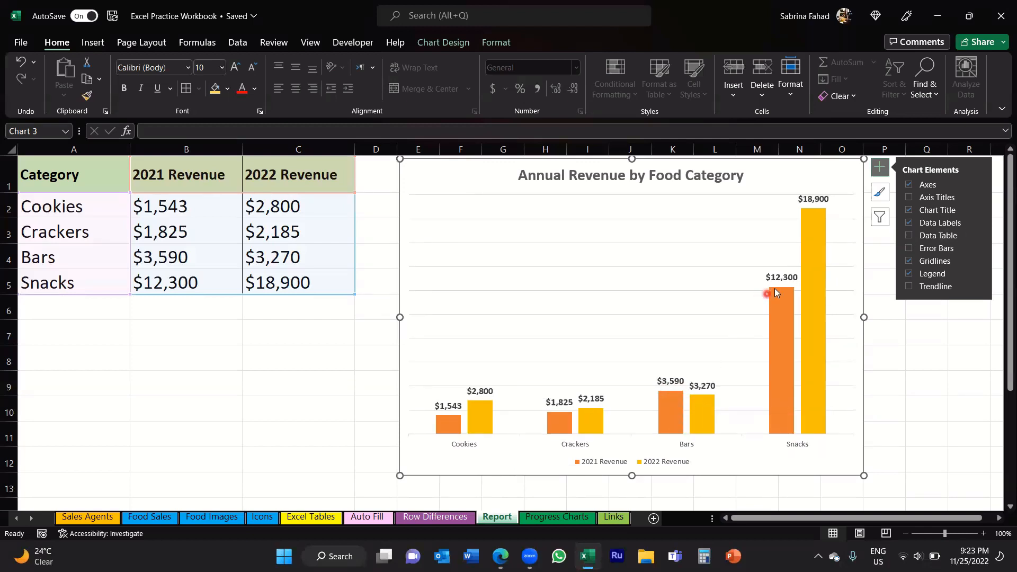
{"action": "mouse_move", "coordinate": [783, 286]}
{"action": "left_click", "coordinate": [958, 236]}
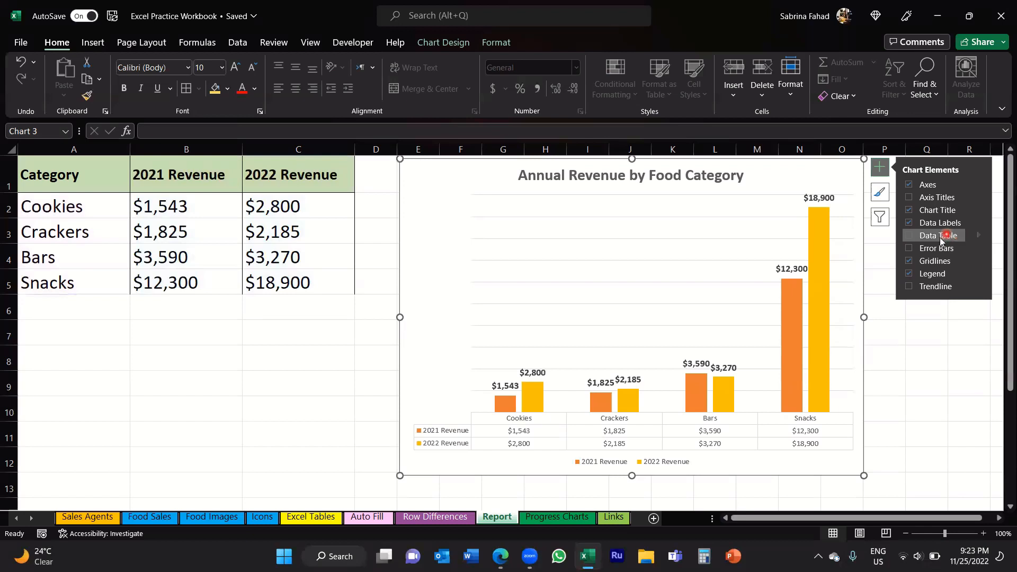
{"action": "left_click", "coordinate": [939, 237]}
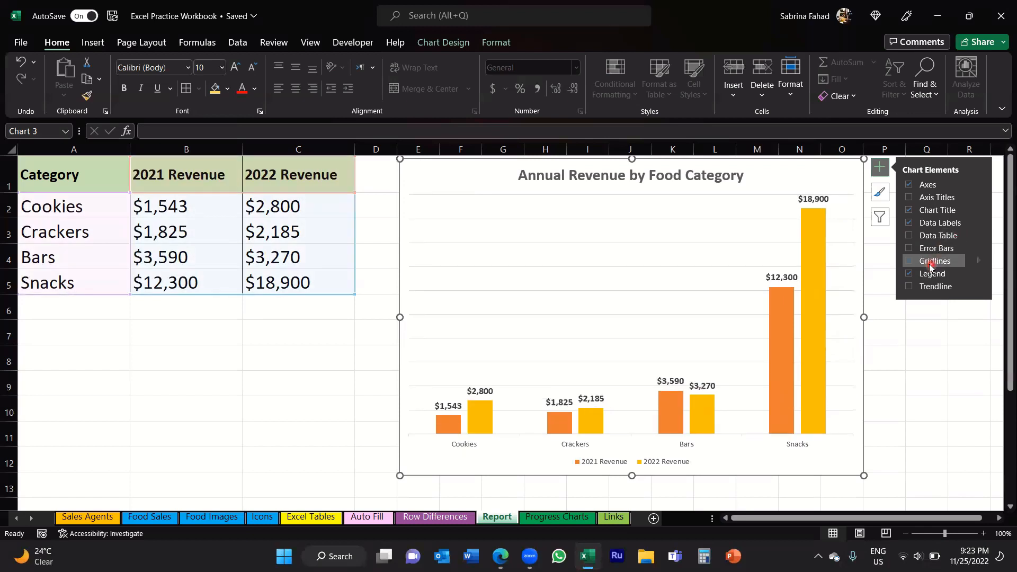
Step: Remove the gridlines from the revenue chart's plot area
{"action": "left_click", "coordinate": [932, 262]}
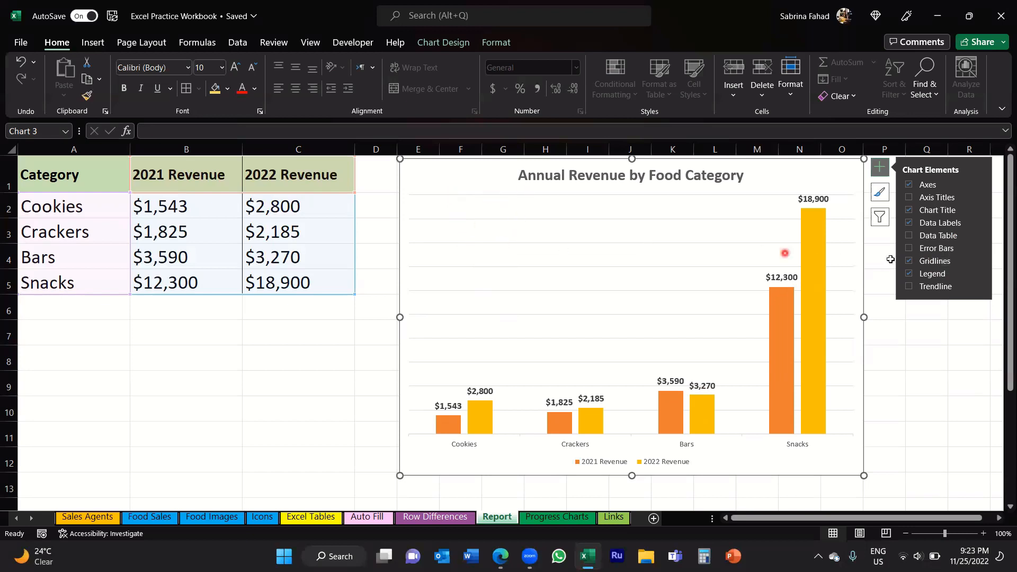
{"action": "left_click", "coordinate": [909, 262]}
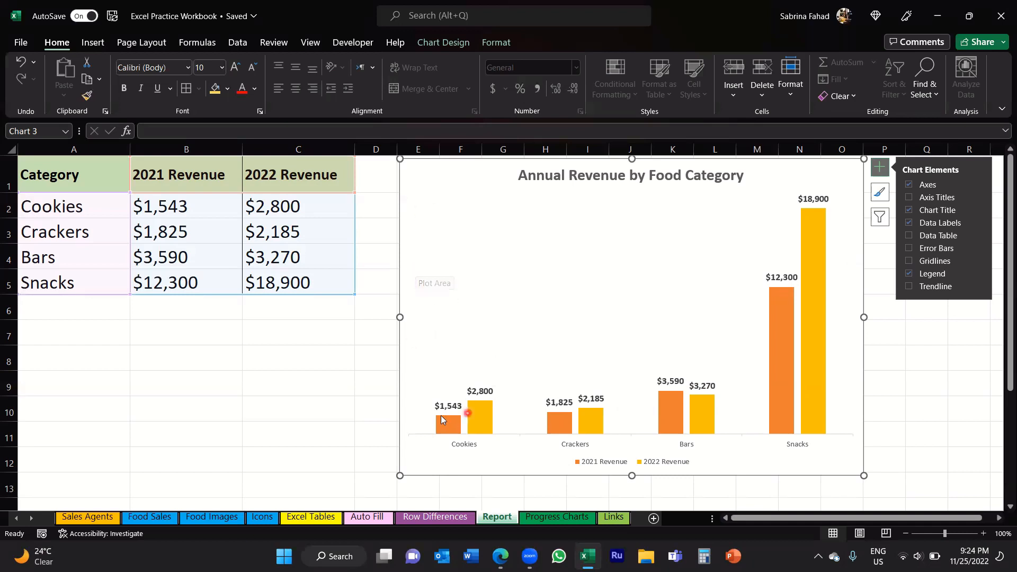
{"action": "mouse_move", "coordinate": [442, 423]}
{"action": "mouse_move", "coordinate": [553, 418]}
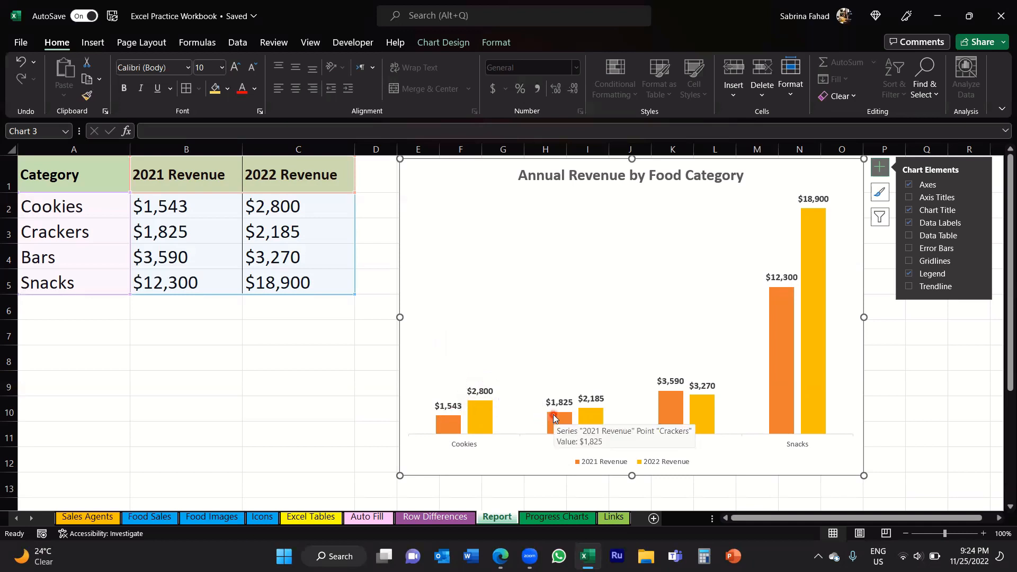
{"action": "left_click", "coordinate": [933, 268]}
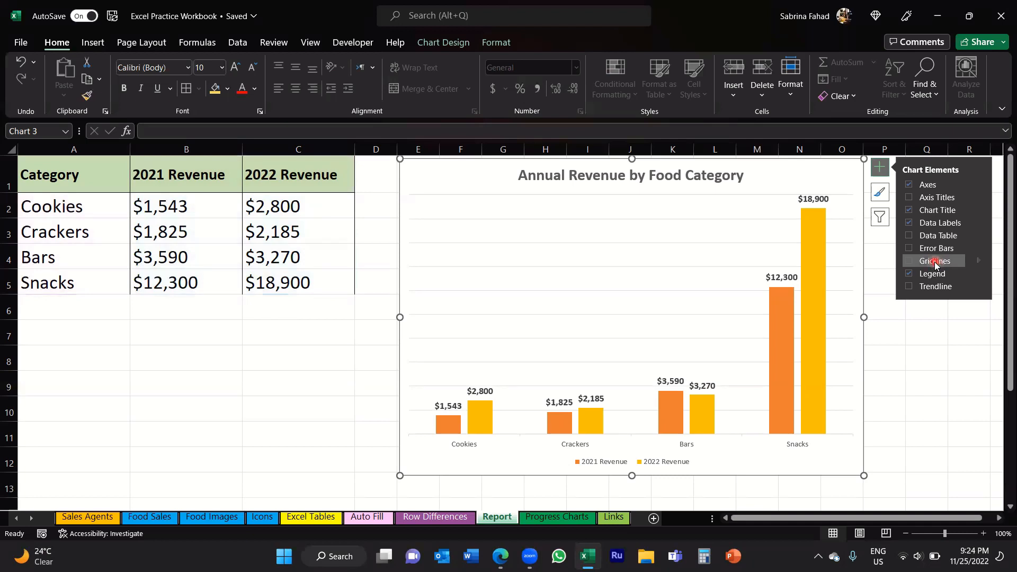
{"action": "left_click", "coordinate": [934, 264]}
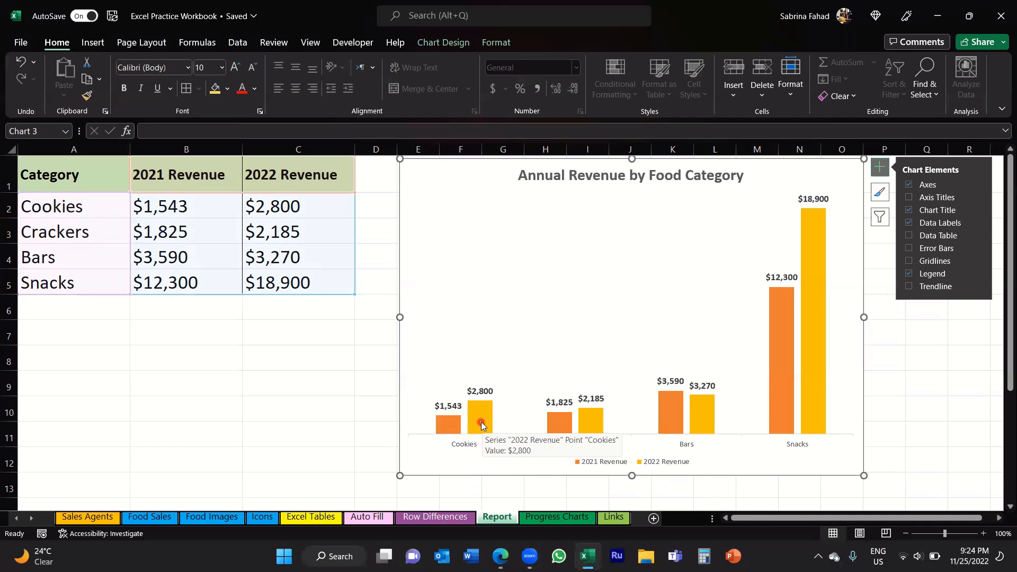
Step: Preview the revenue chart's legend at Right, Top and Left, keep it at Bottom, and deselect the chart
{"action": "left_click", "coordinate": [956, 274]}
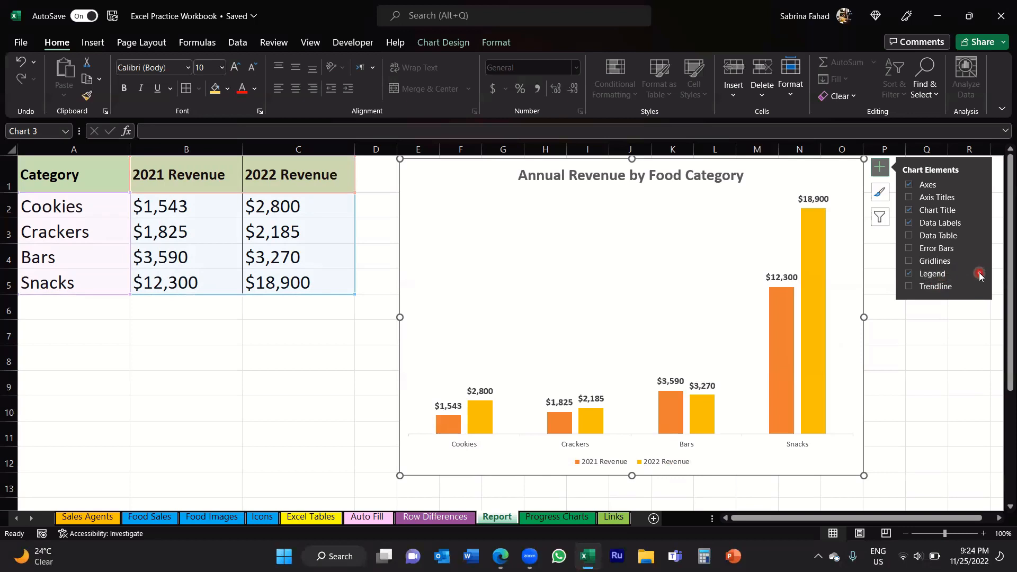
{"action": "left_click", "coordinate": [980, 274]}
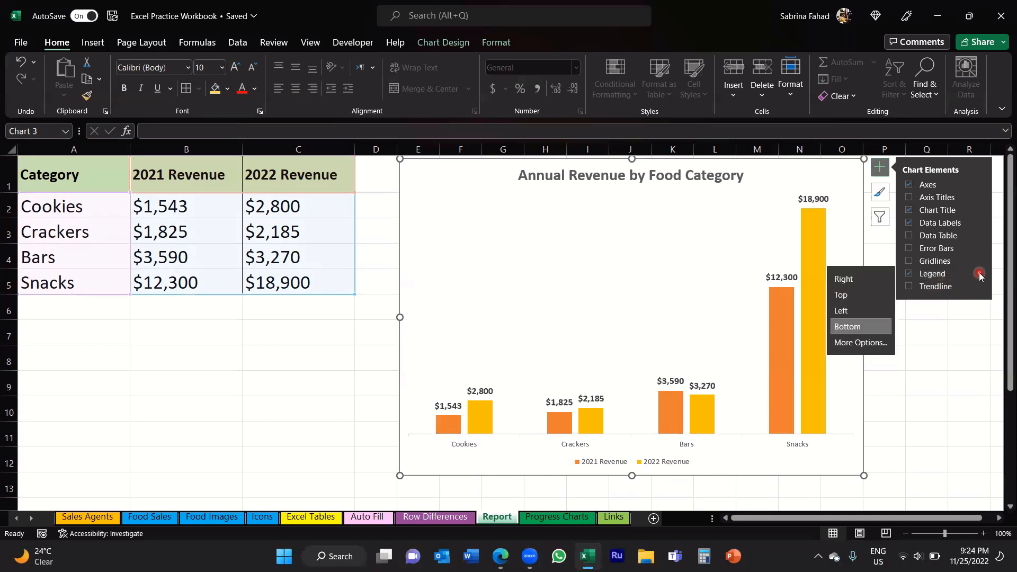
{"action": "left_click", "coordinate": [878, 279]}
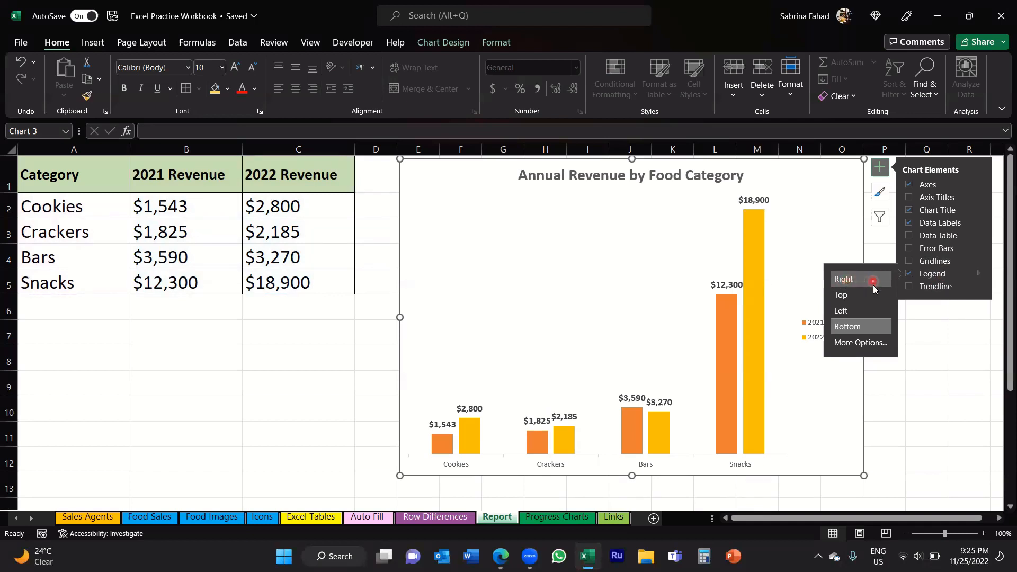
{"action": "left_click", "coordinate": [873, 298]}
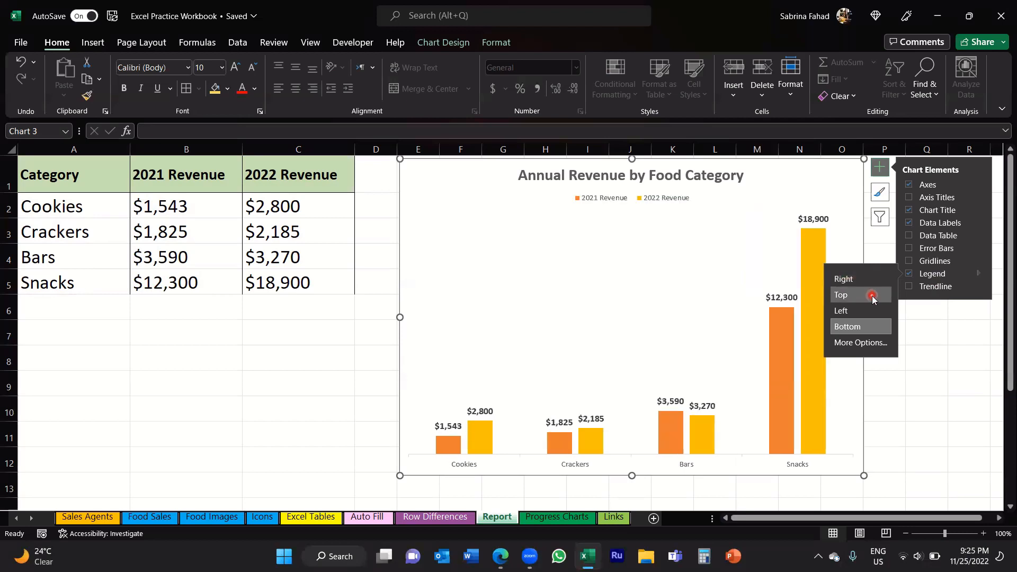
{"action": "left_click", "coordinate": [871, 313]}
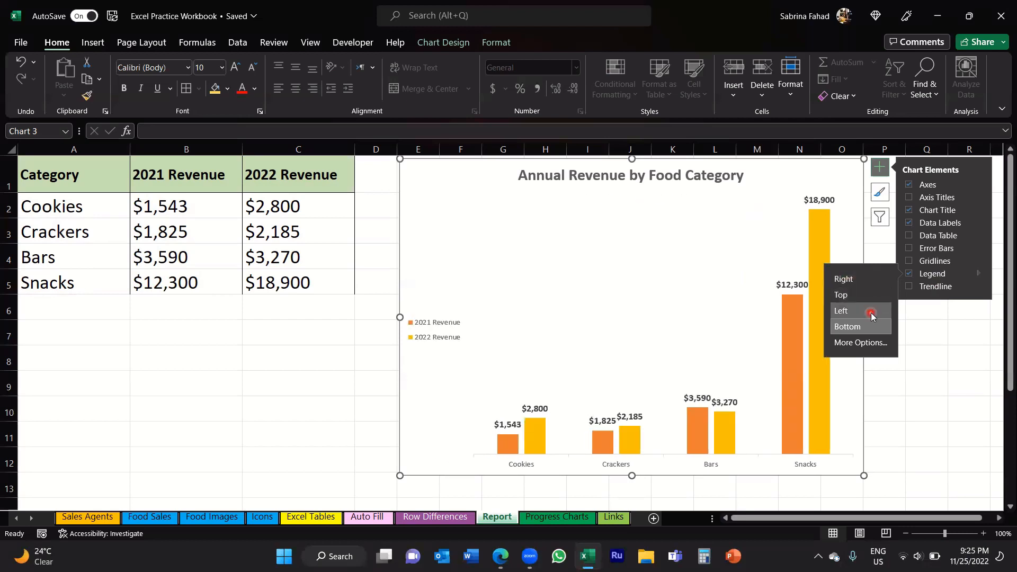
{"action": "left_click", "coordinate": [869, 333]}
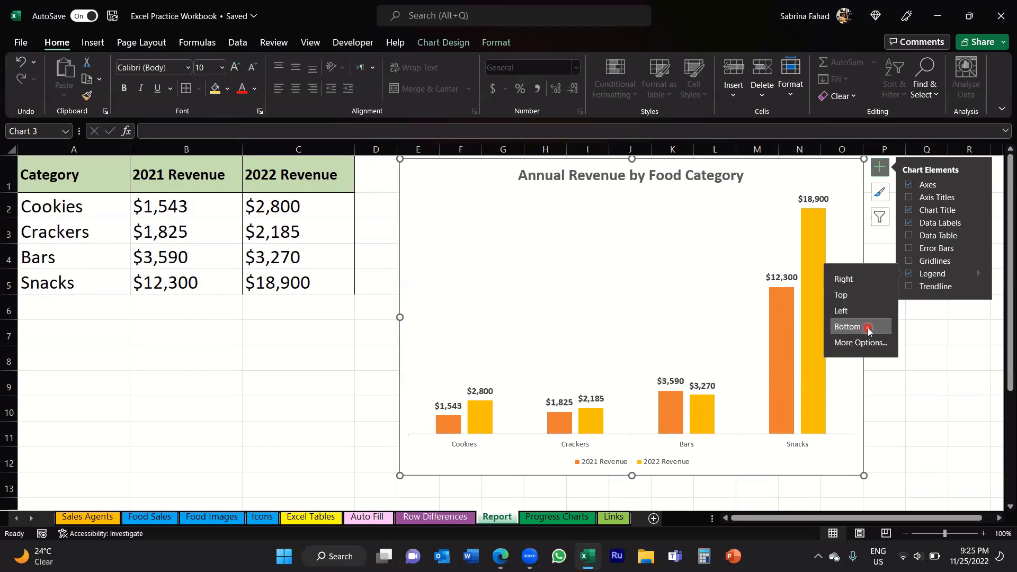
{"action": "left_click", "coordinate": [929, 352]}
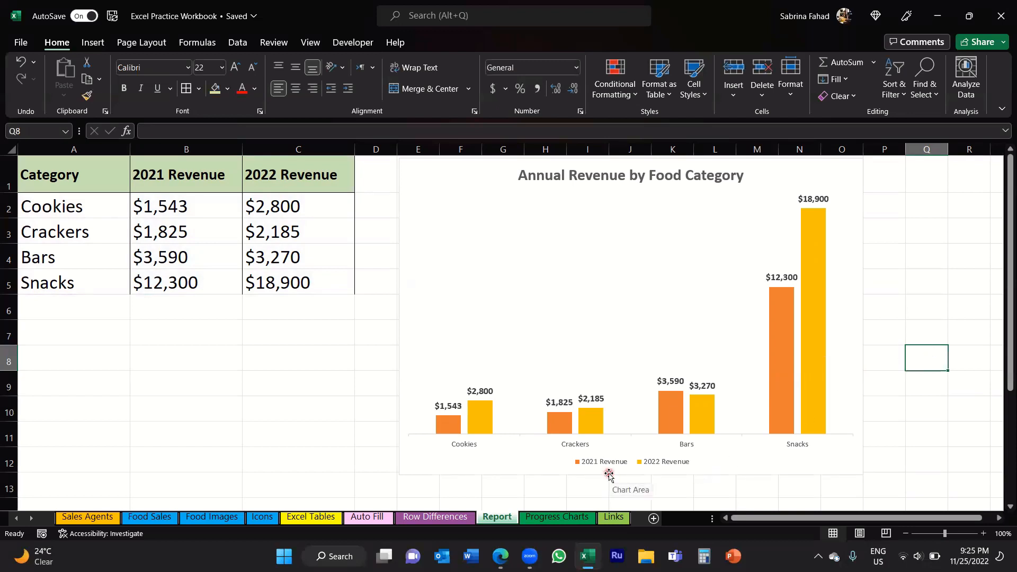
Step: Filter the revenue chart so that only the 2022 Revenue series is plotted
{"action": "left_click", "coordinate": [733, 221]}
{"action": "left_click", "coordinate": [770, 182]}
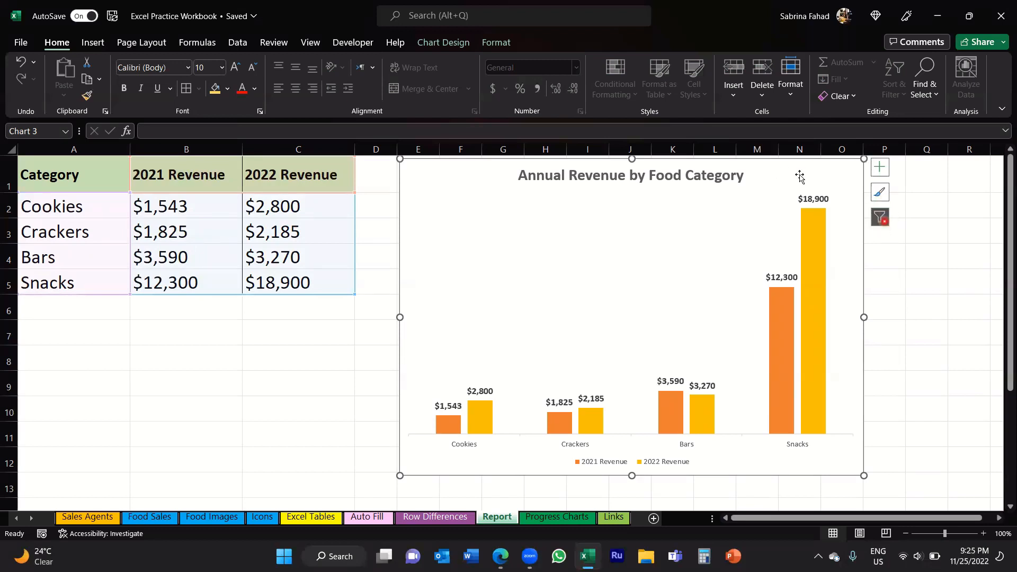
{"action": "left_click", "coordinate": [879, 220]}
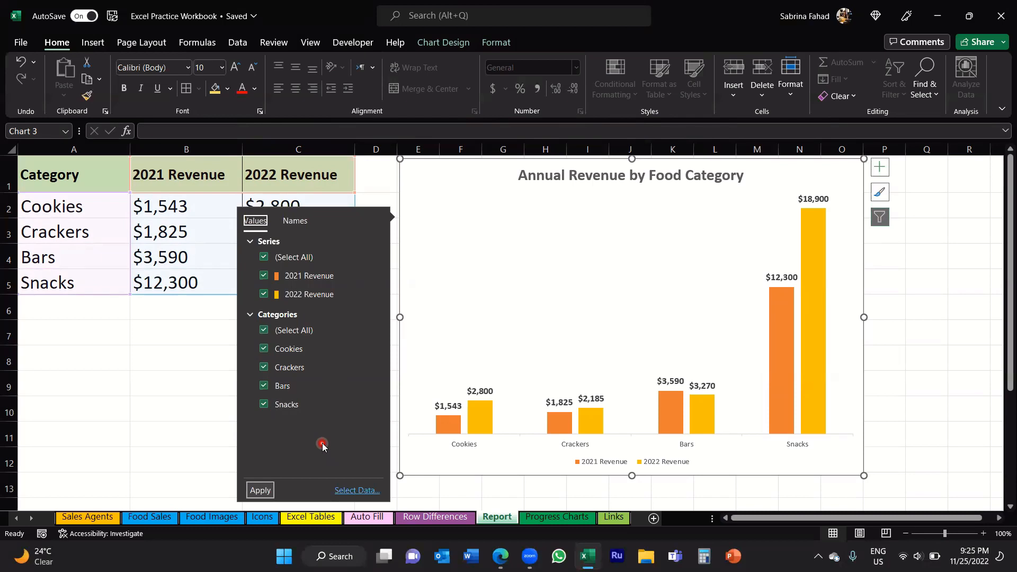
{"action": "left_click", "coordinate": [264, 258]}
{"action": "left_click", "coordinate": [264, 258]}
{"action": "left_click", "coordinate": [263, 295]}
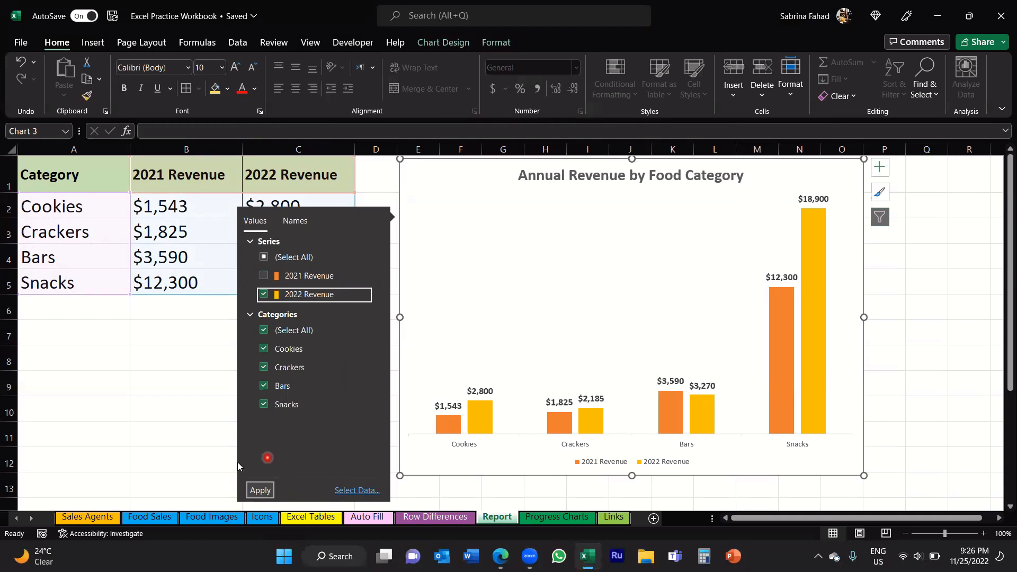
{"action": "left_click", "coordinate": [262, 492]}
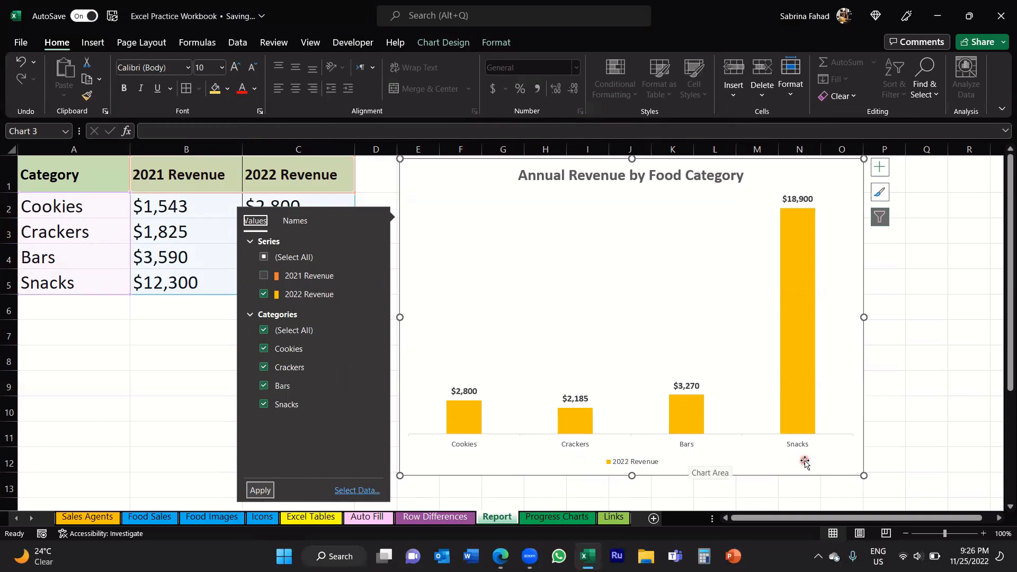
Step: Restore all series in the revenue chart's filter and apply it
{"action": "left_click", "coordinate": [263, 258]}
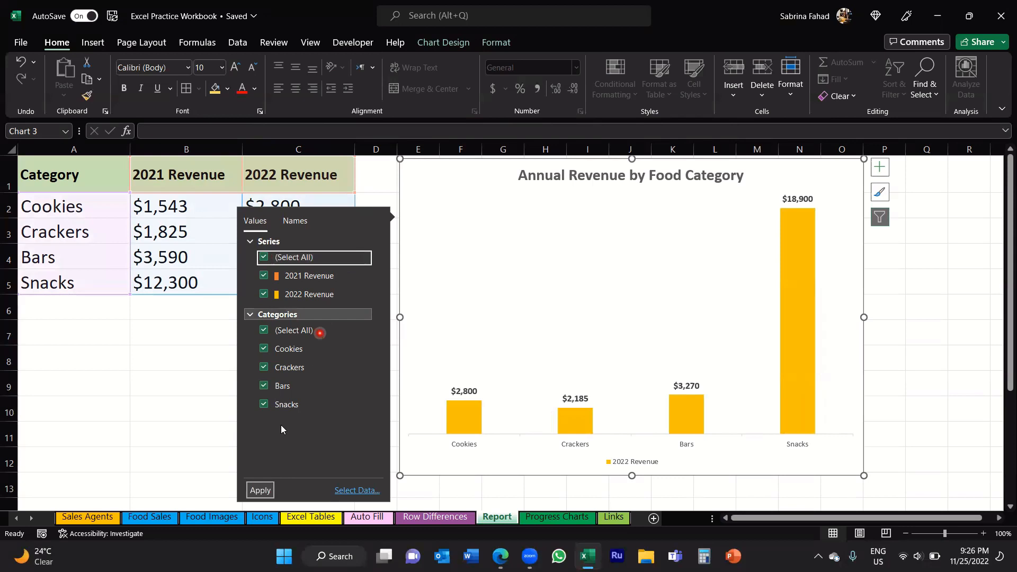
{"action": "left_click", "coordinate": [258, 490]}
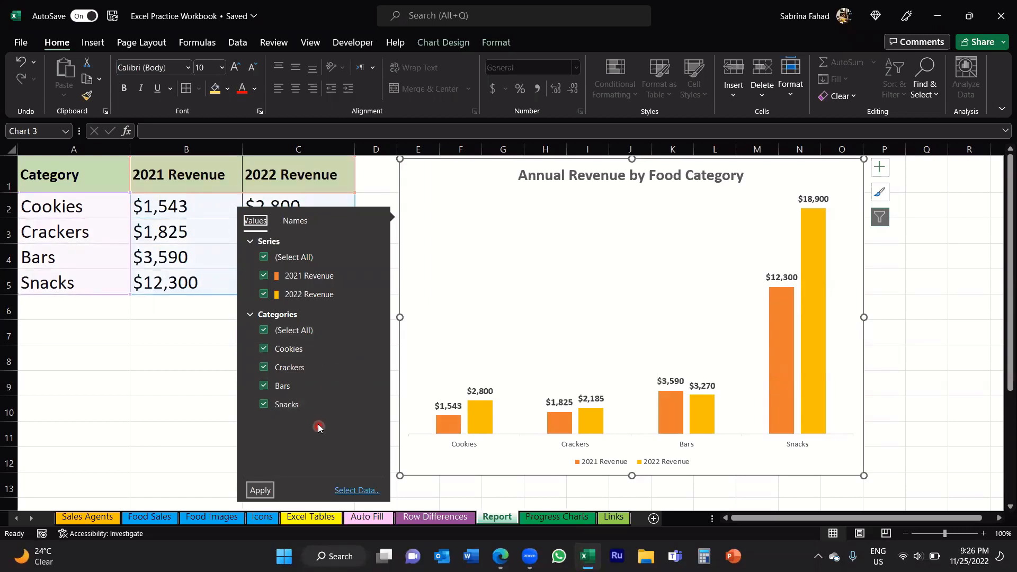
Step: Filter the Bars and Snacks categories out of the revenue chart, leaving Cookies and Crackers
{"action": "left_click", "coordinate": [265, 389]}
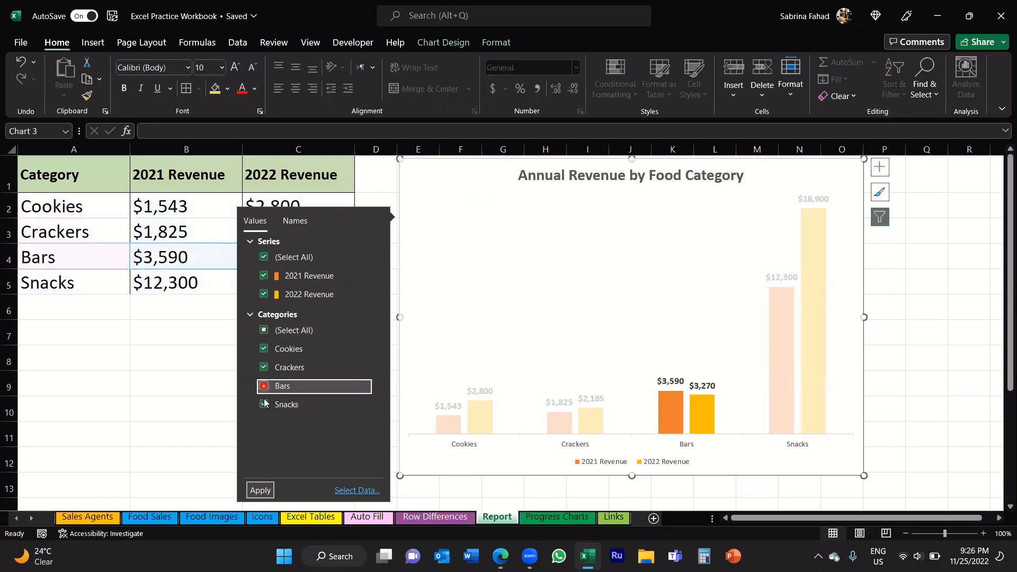
{"action": "left_click", "coordinate": [264, 404]}
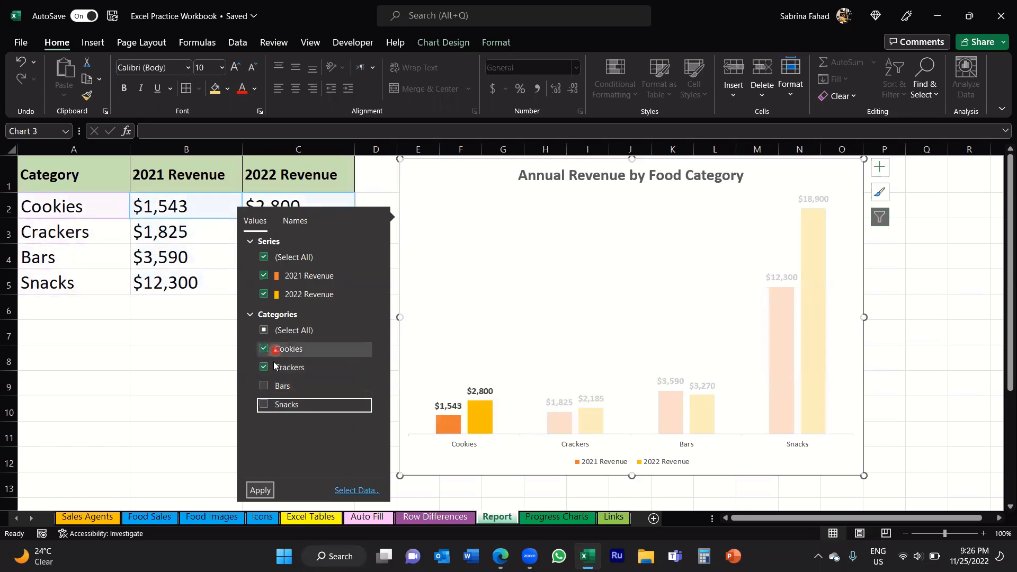
{"action": "left_click", "coordinate": [260, 490]}
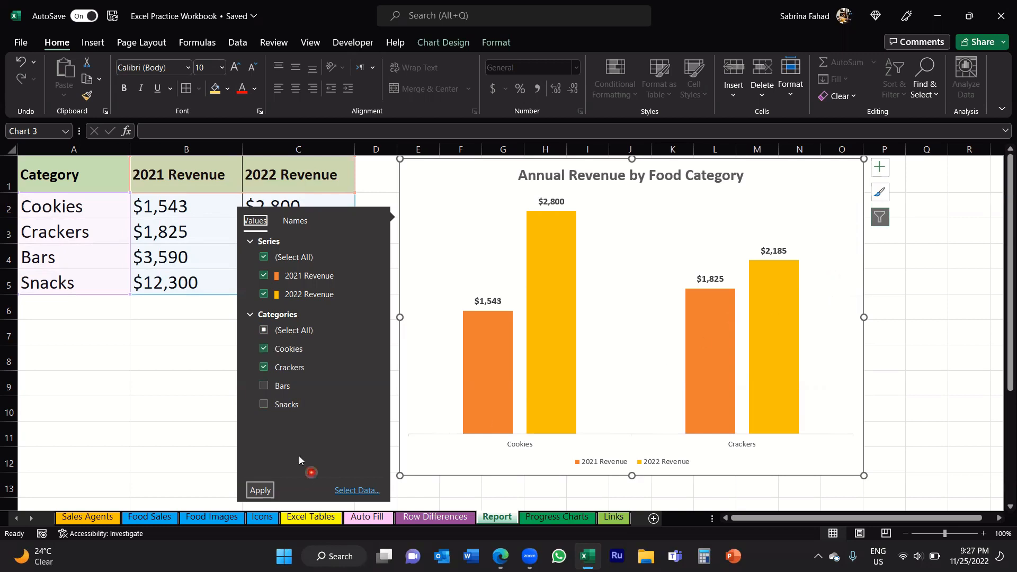
Step: Restore all categories in the revenue chart's filter and close the filter options
{"action": "left_click", "coordinate": [263, 331]}
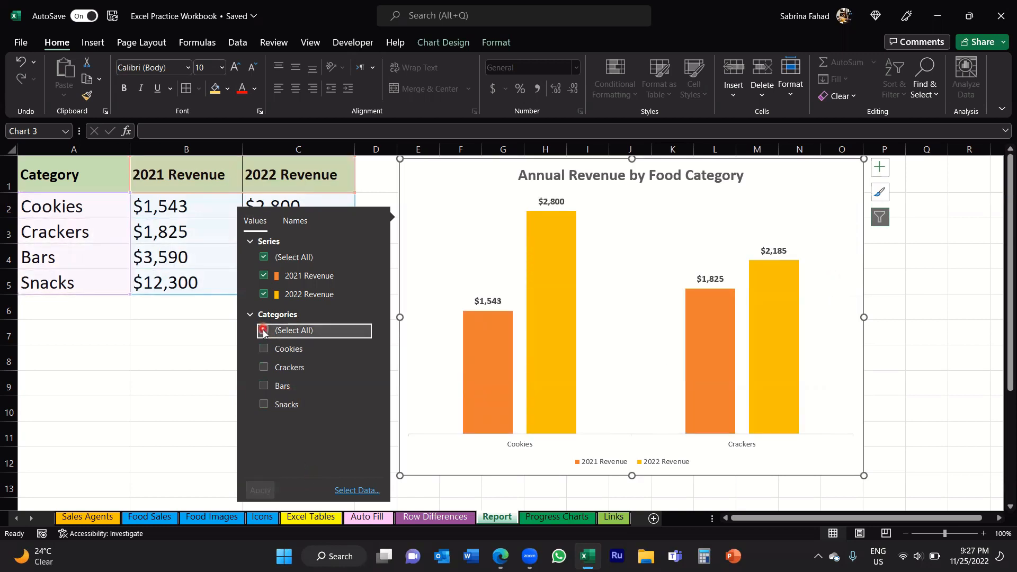
{"action": "left_click", "coordinate": [265, 491]}
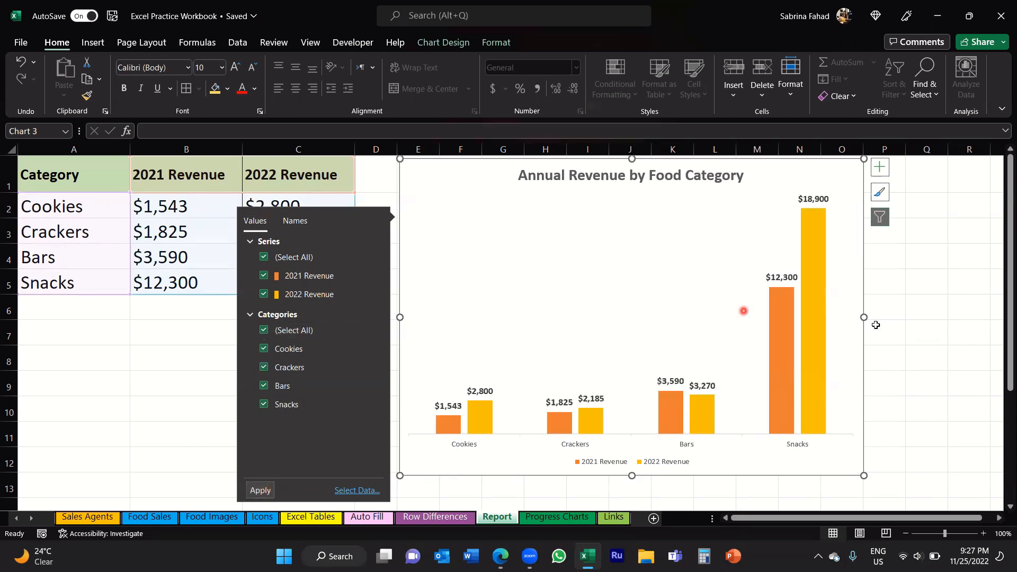
{"action": "left_click", "coordinate": [886, 303]}
{"action": "left_click", "coordinate": [597, 229]}
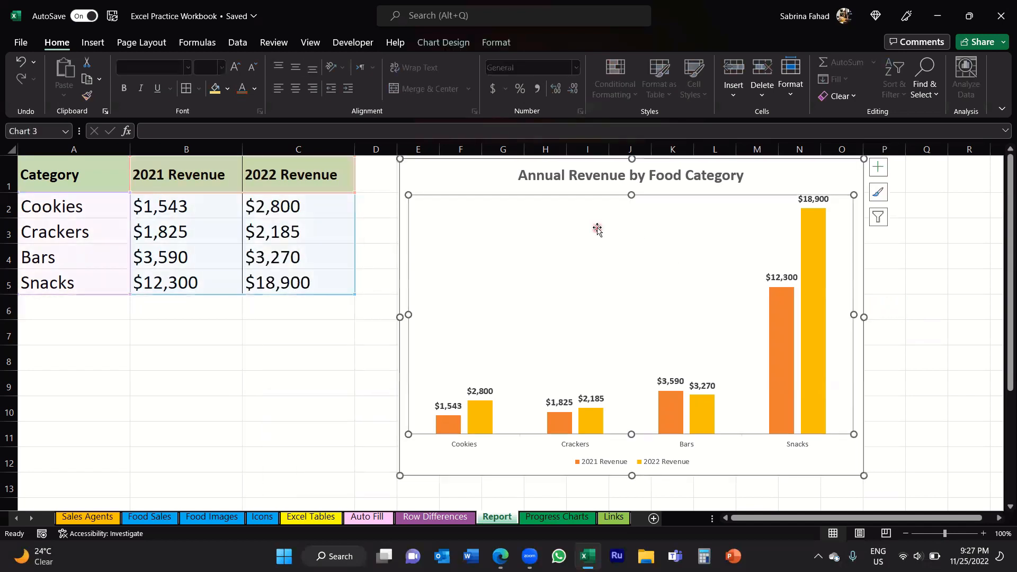
{"action": "left_click", "coordinate": [483, 177]}
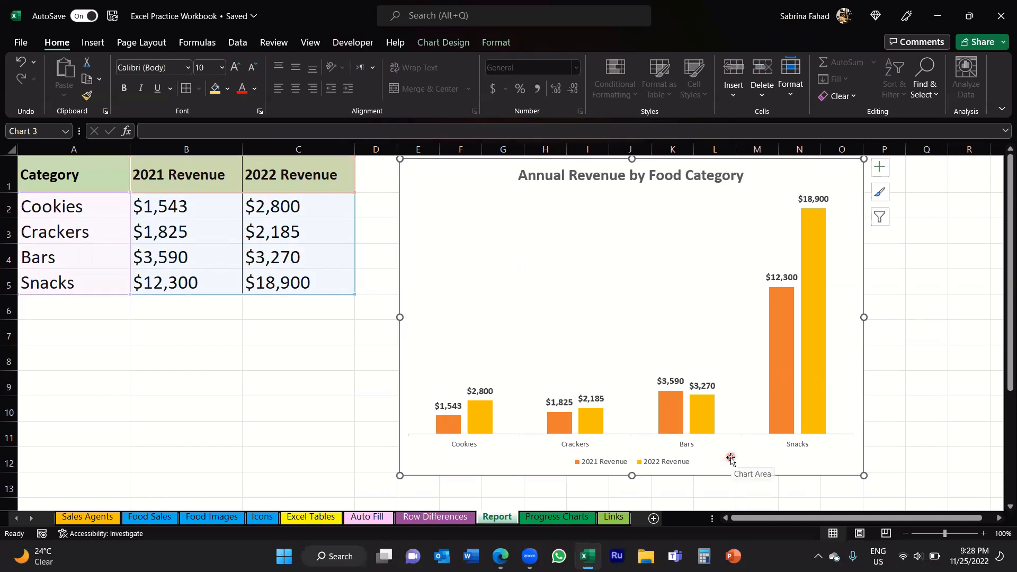
{"action": "left_click", "coordinate": [455, 421]}
{"action": "left_click", "coordinate": [563, 419]}
{"action": "left_click", "coordinate": [454, 443]}
{"action": "left_click", "coordinate": [85, 312]}
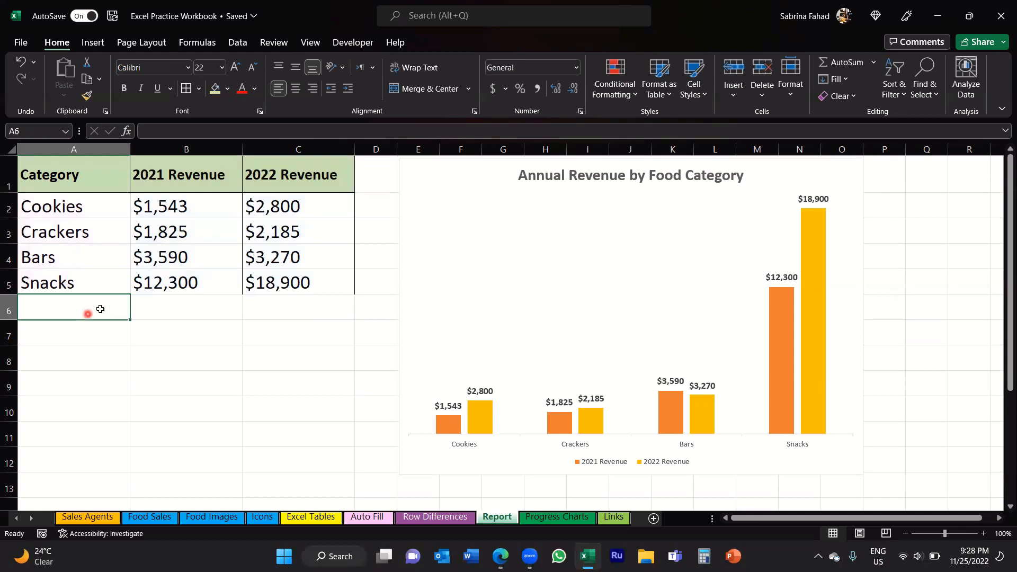
Step: Insert a 2-D clustered bar chart from the revenue table in A1:C5
{"action": "left_click_drag", "start_coordinate": [117, 176], "coordinate": [306, 283]}
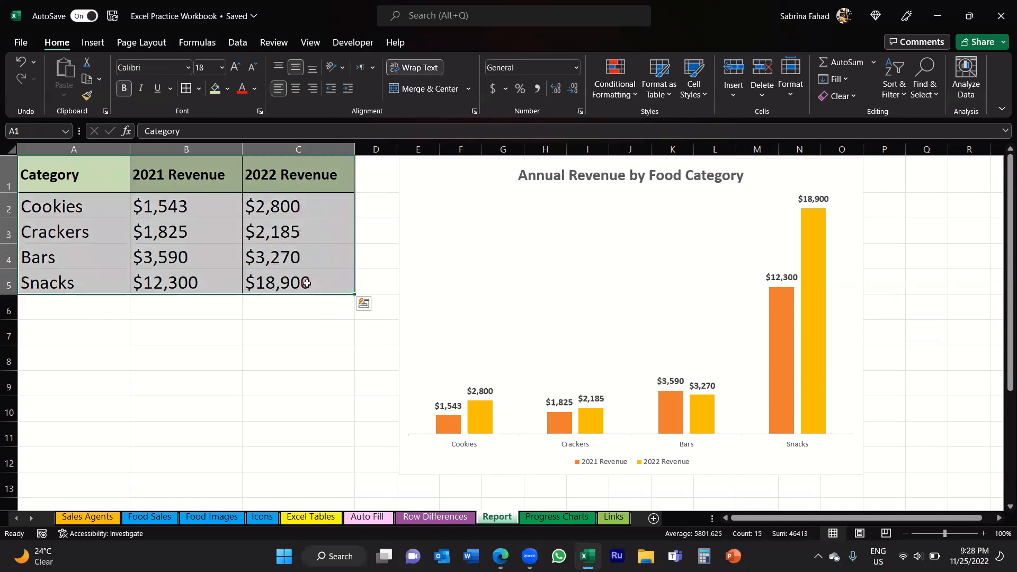
{"action": "left_click", "coordinate": [96, 46]}
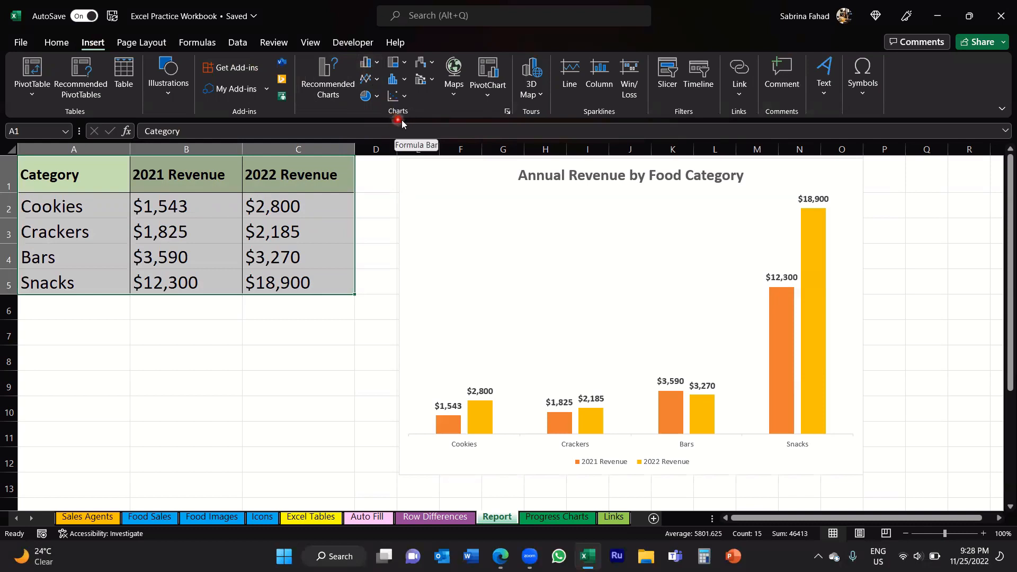
{"action": "left_click", "coordinate": [377, 66]}
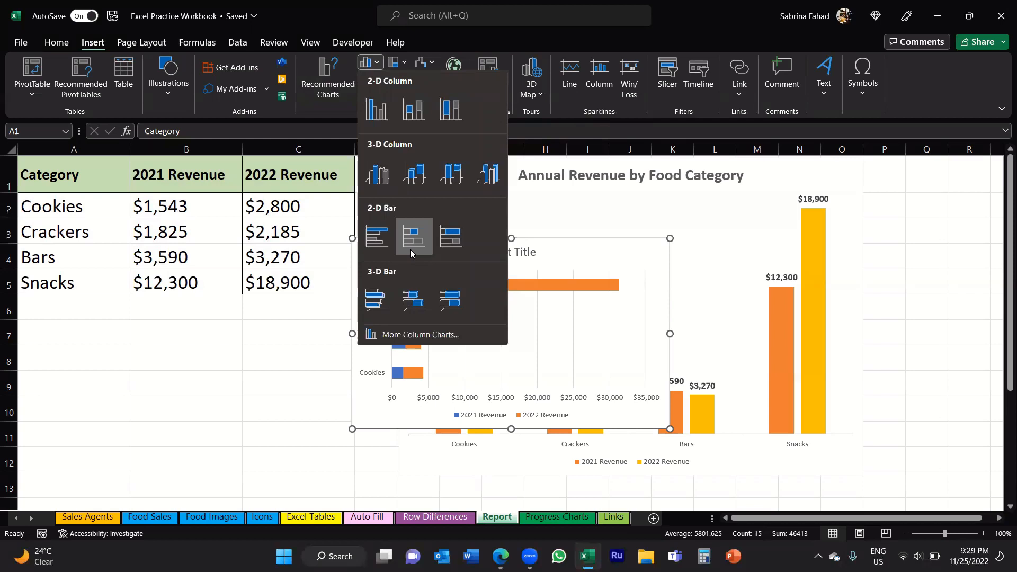
{"action": "left_click", "coordinate": [376, 249]}
Step: Move the new bar chart directly below the revenue table and enlarge it to about the table's width
{"action": "left_click_drag", "start_coordinate": [395, 255], "coordinate": [64, 330]}
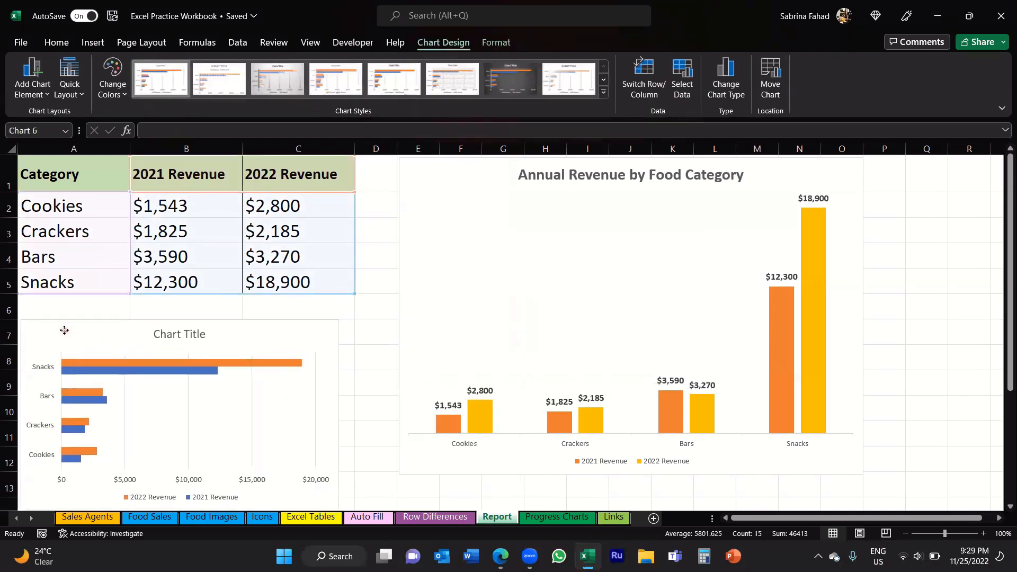
{"action": "scroll", "coordinate": [289, 380], "scroll_direction": "down", "scroll_amount": 2}
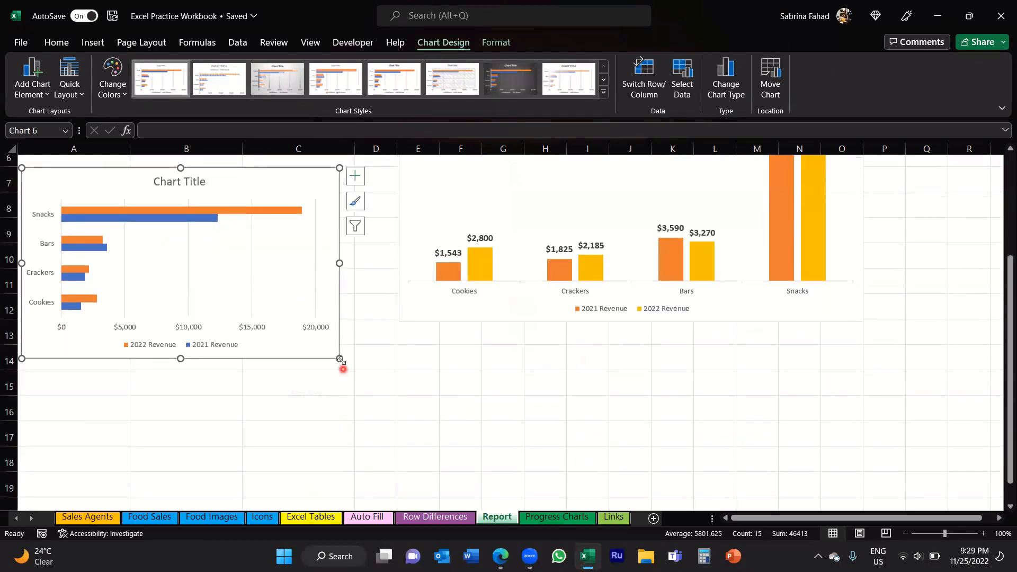
{"action": "left_click_drag", "start_coordinate": [341, 360], "coordinate": [356, 380]}
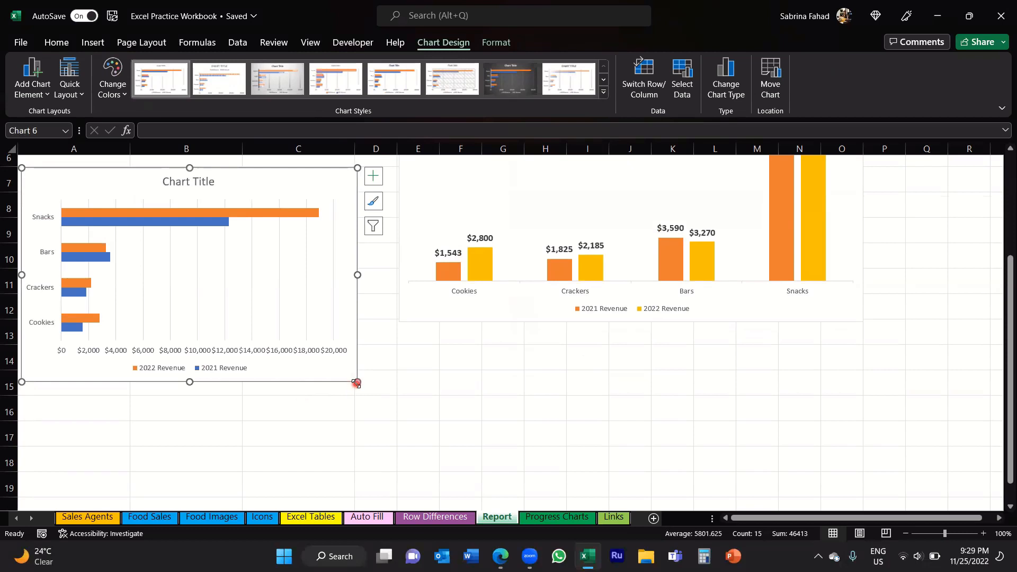
Step: Place the bar chart beneath the column chart, starting at column E, and enlarge it to about columns E through P
{"action": "left_click_drag", "start_coordinate": [288, 175], "coordinate": [693, 353]}
{"action": "scroll", "coordinate": [678, 368], "scroll_direction": "down", "scroll_amount": 2}
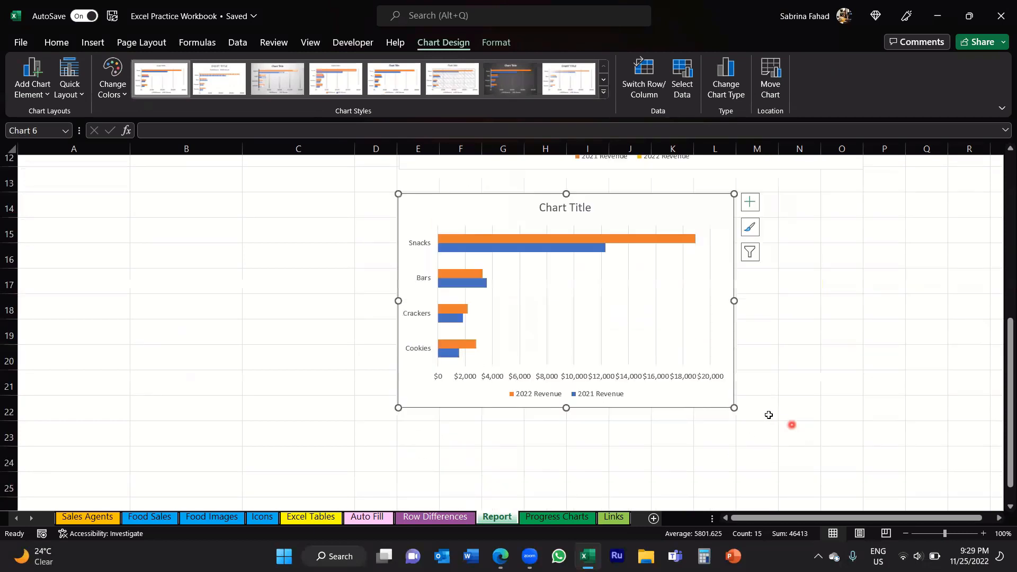
{"action": "left_click_drag", "start_coordinate": [734, 408], "coordinate": [909, 471]}
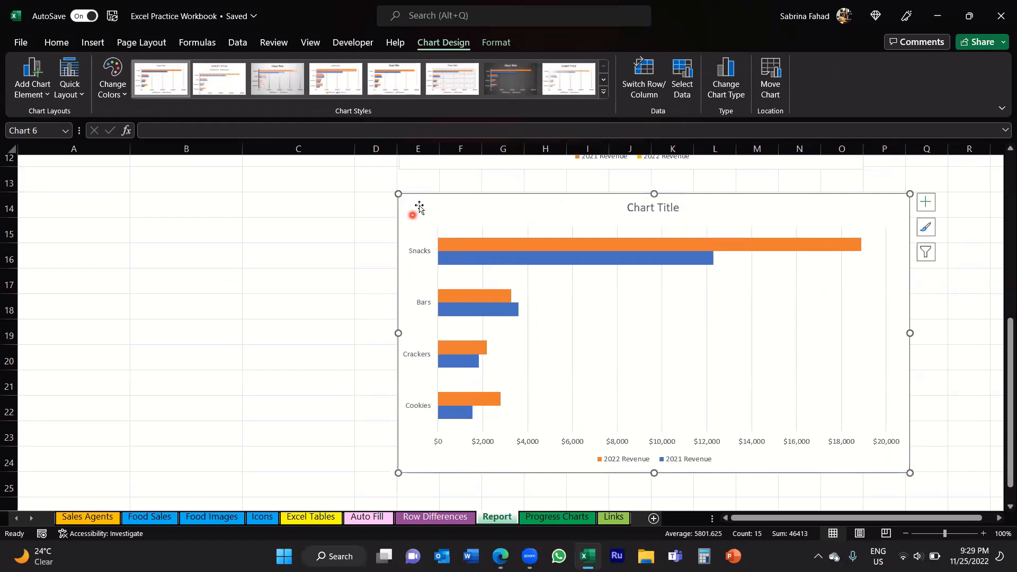
Step: Compare how the column chart and the bar chart below it present the same category revenues, ending with the bar chart selected
{"action": "scroll", "coordinate": [419, 214], "scroll_direction": "up", "scroll_amount": 2}
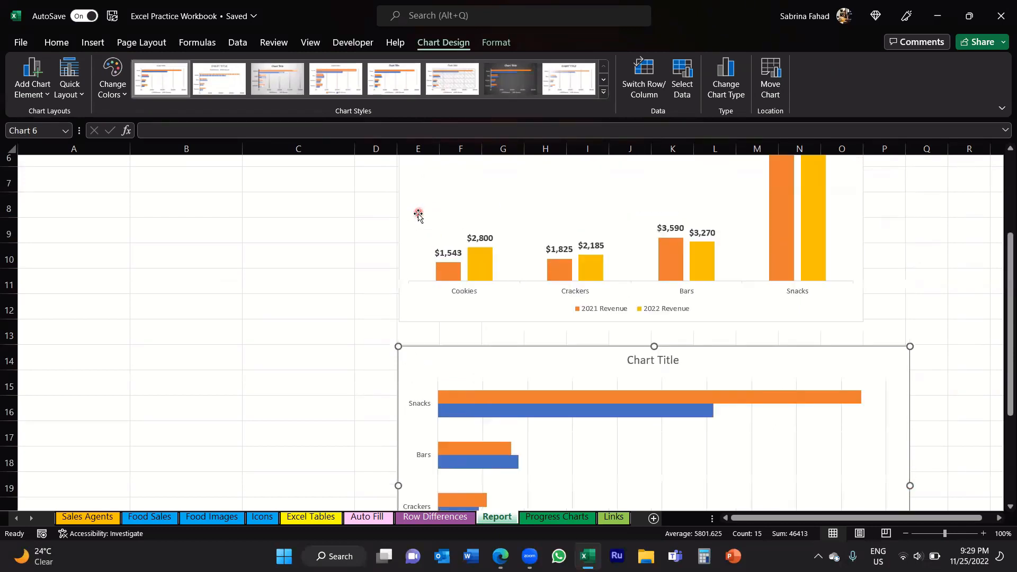
{"action": "scroll", "coordinate": [417, 222], "scroll_direction": "up", "scroll_amount": 1}
{"action": "scroll", "coordinate": [416, 276], "scroll_direction": "down", "scroll_amount": 1}
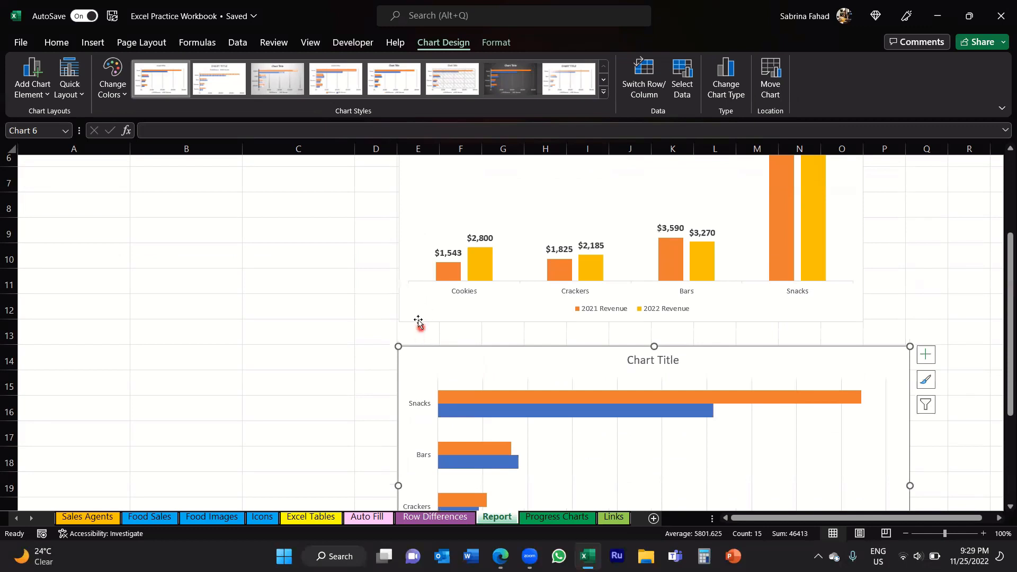
{"action": "left_click", "coordinate": [413, 304]}
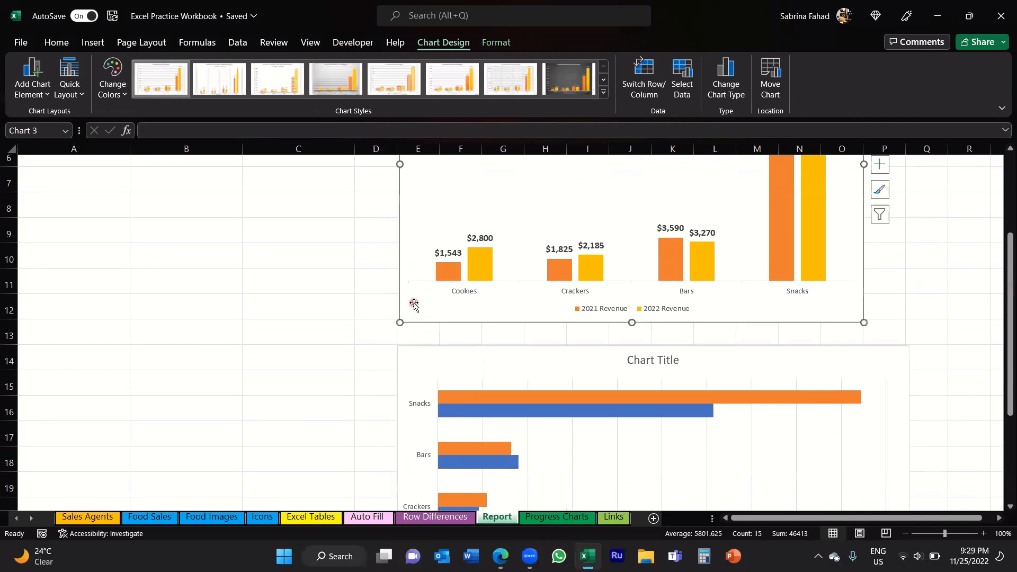
{"action": "scroll", "coordinate": [413, 304], "scroll_direction": "up", "scroll_amount": 2}
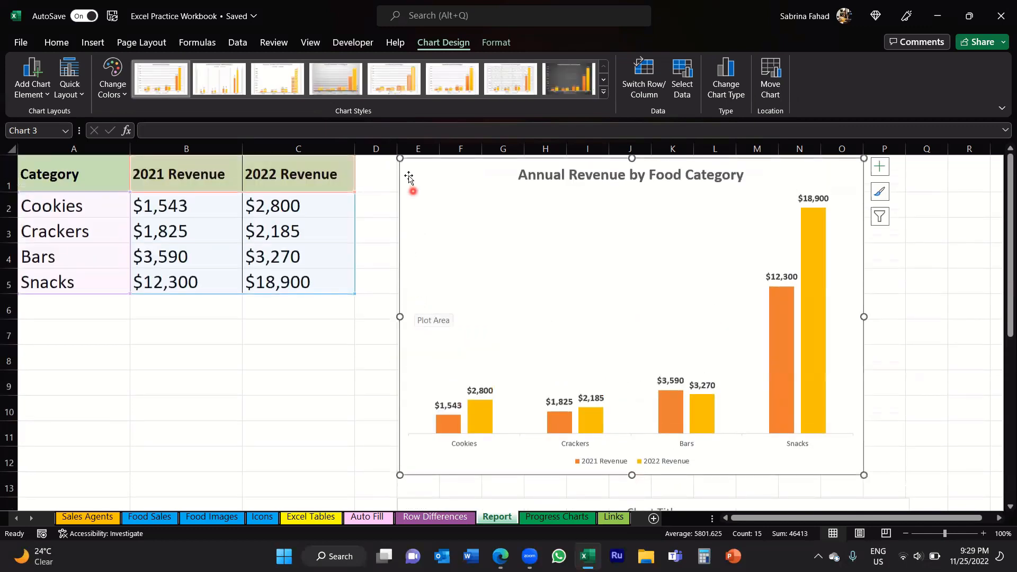
{"action": "scroll", "coordinate": [419, 320], "scroll_direction": "down", "scroll_amount": 5}
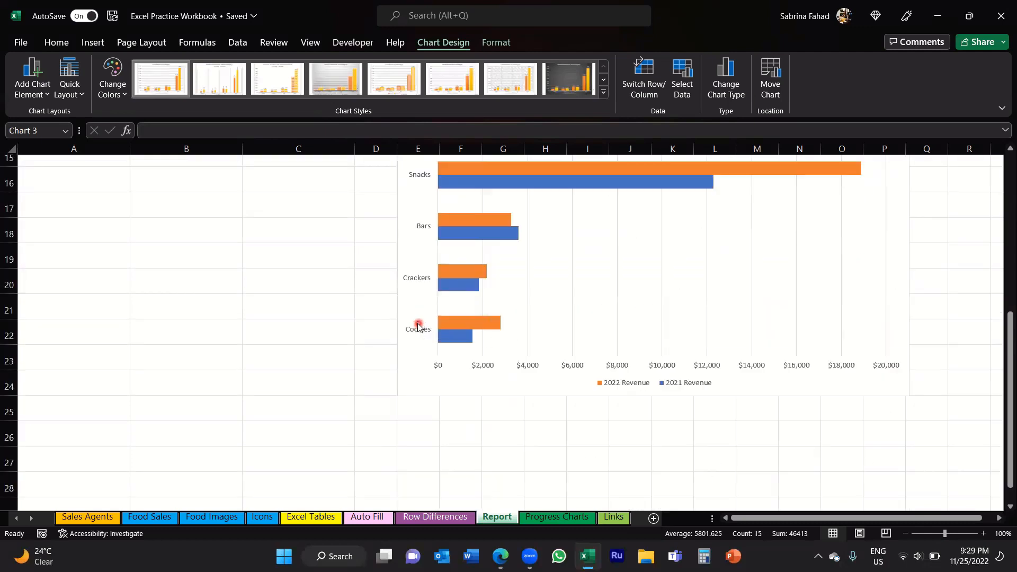
{"action": "scroll", "coordinate": [418, 327], "scroll_direction": "up", "scroll_amount": 2}
{"action": "left_click", "coordinate": [459, 329]}
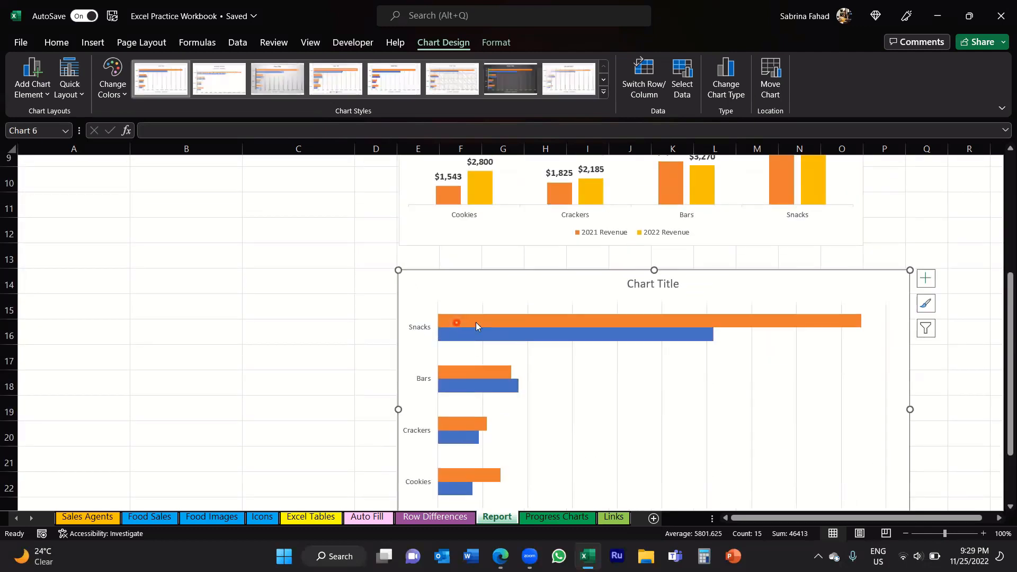
Step: Examine the bar chart's Snacks bars, horizontal value axis and legend against the labelled columns of the Annual Revenue by Food Category chart
{"action": "mouse_move", "coordinate": [464, 324]}
{"action": "mouse_move", "coordinate": [459, 342]}
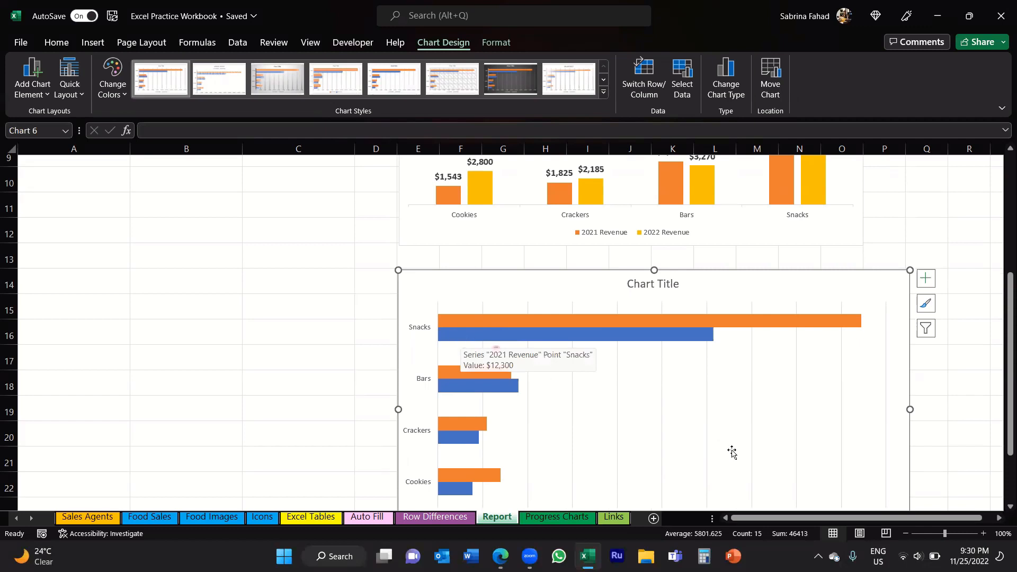
{"action": "scroll", "coordinate": [731, 452], "scroll_direction": "down", "scroll_amount": 1}
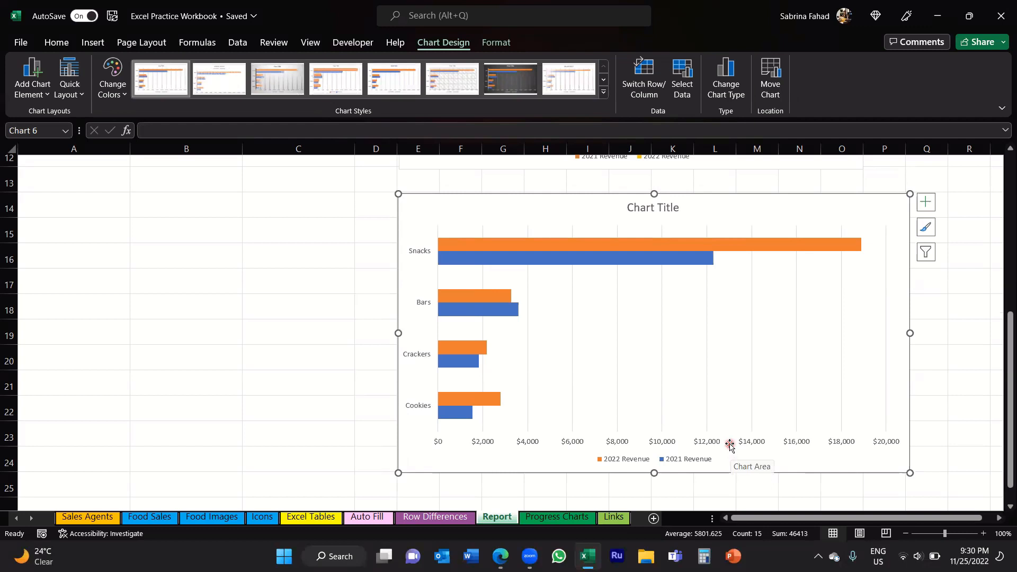
{"action": "scroll", "coordinate": [730, 445], "scroll_direction": "up", "scroll_amount": 2}
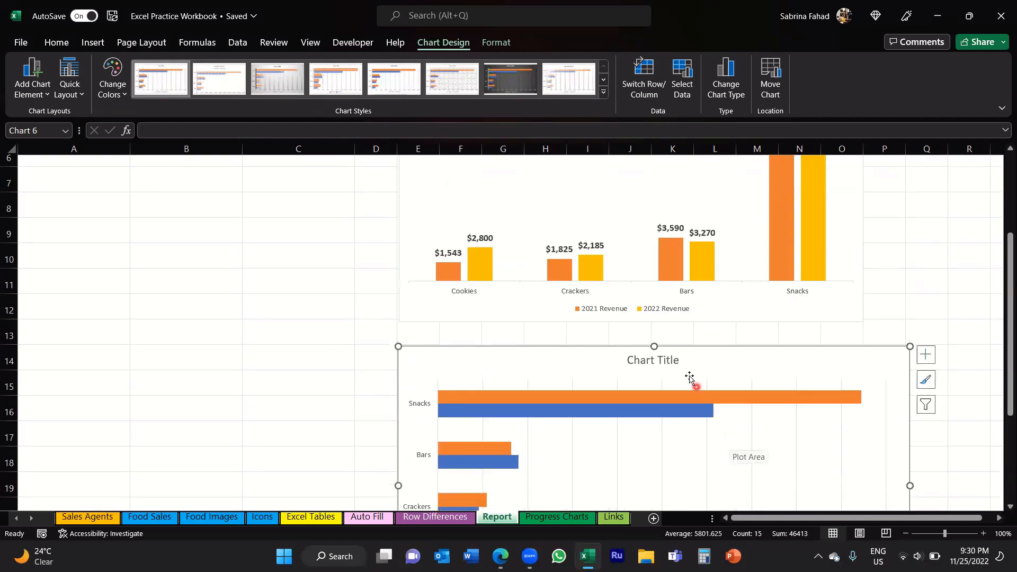
{"action": "scroll", "coordinate": [689, 378], "scroll_direction": "up", "scroll_amount": 1}
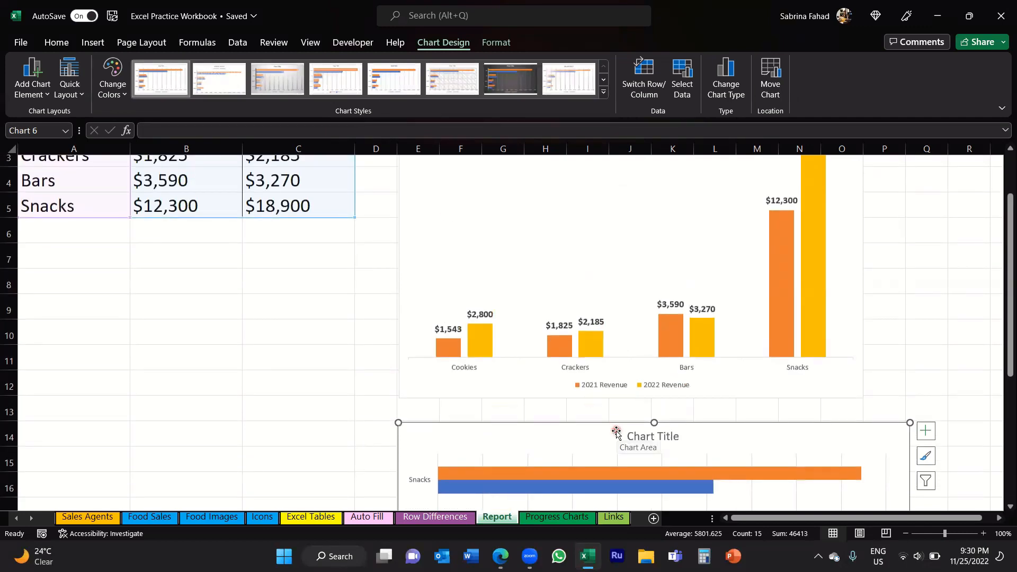
{"action": "scroll", "coordinate": [616, 433], "scroll_direction": "down", "scroll_amount": 3}
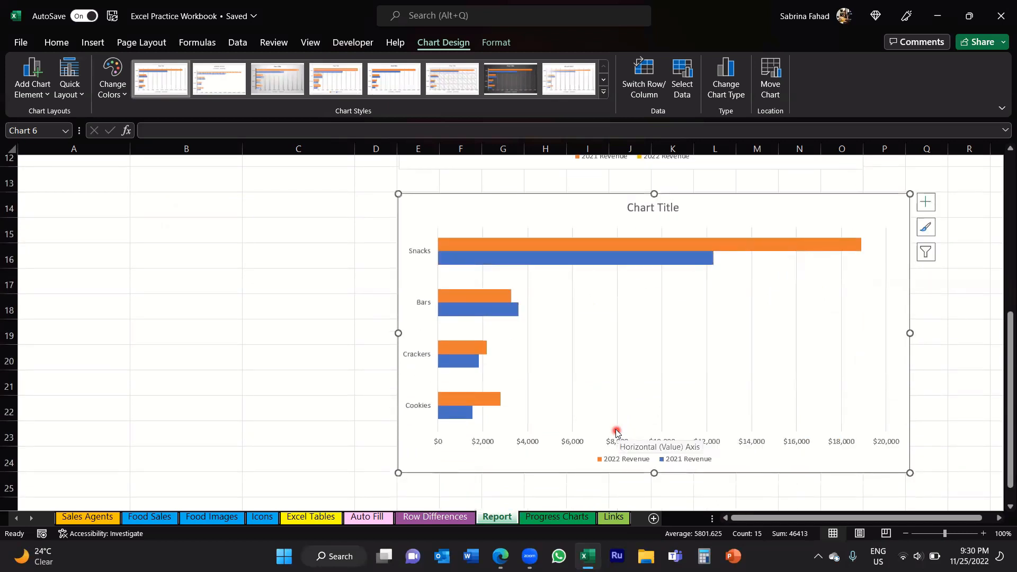
{"action": "scroll", "coordinate": [617, 432], "scroll_direction": "up", "scroll_amount": 1}
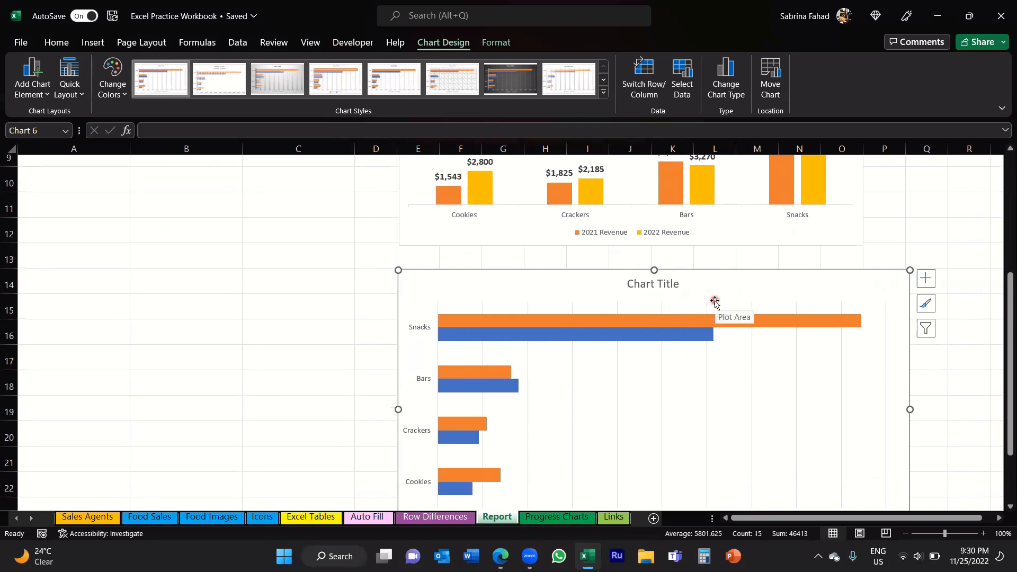
{"action": "scroll", "coordinate": [714, 302], "scroll_direction": "up", "scroll_amount": 3}
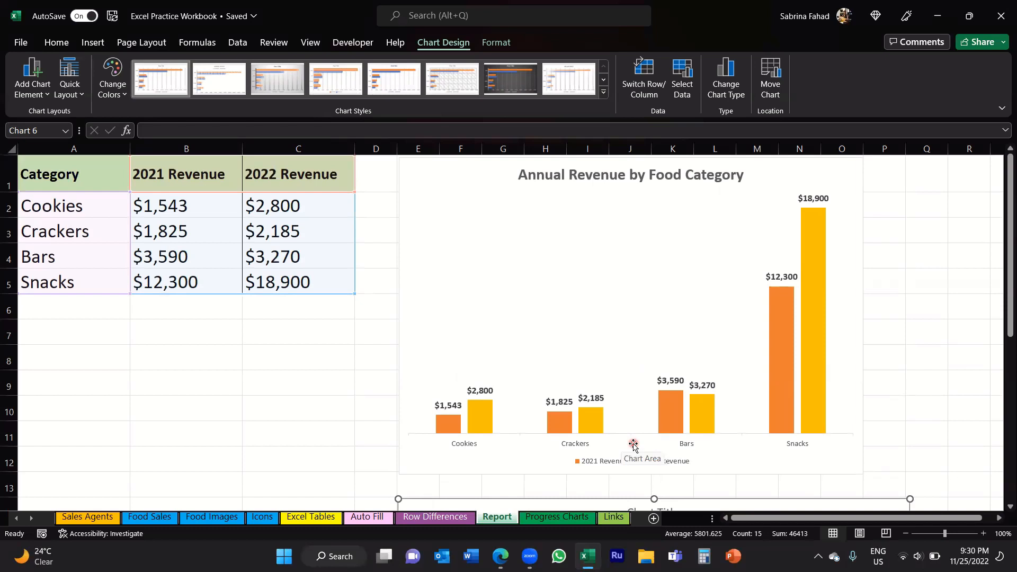
{"action": "scroll", "coordinate": [634, 444], "scroll_direction": "down", "scroll_amount": 4}
{"action": "scroll", "coordinate": [634, 444], "scroll_direction": "up", "scroll_amount": 1}
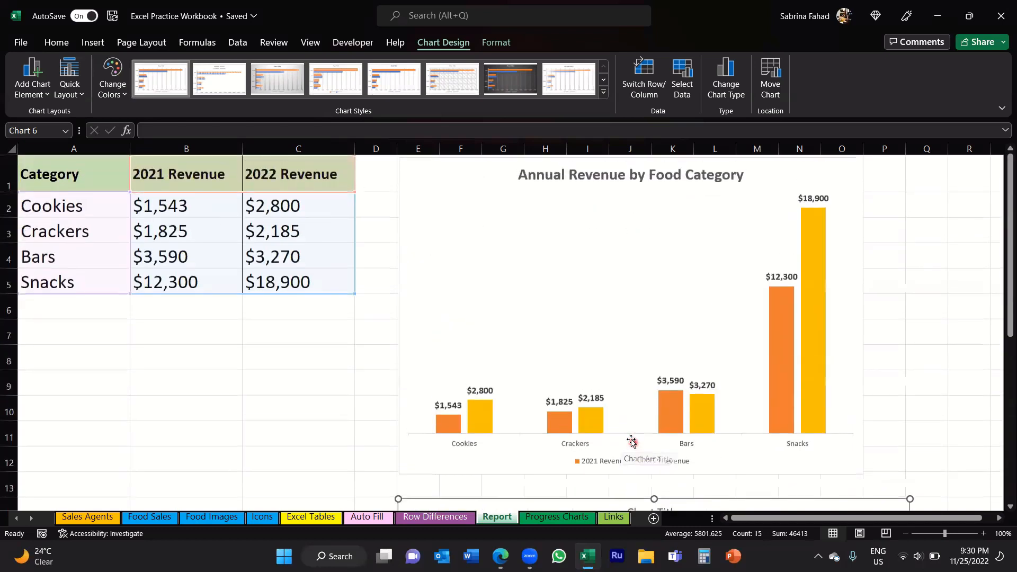